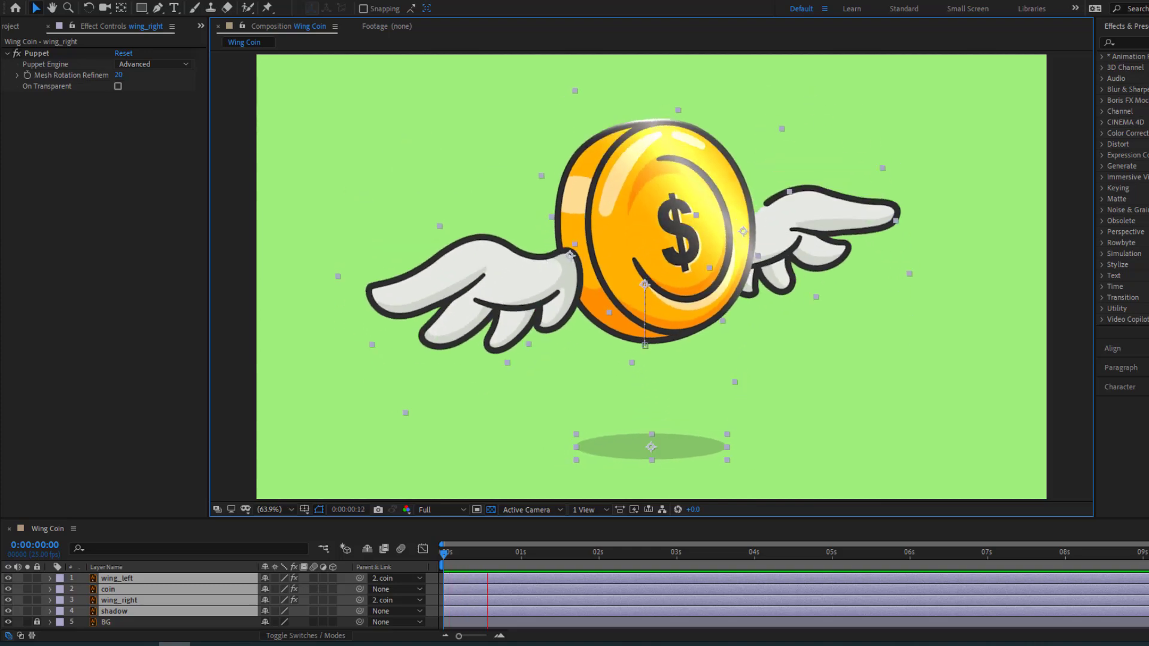
# Watch the finished winged-coin animation in an enlarged composition view.
pyautogui.press('`')
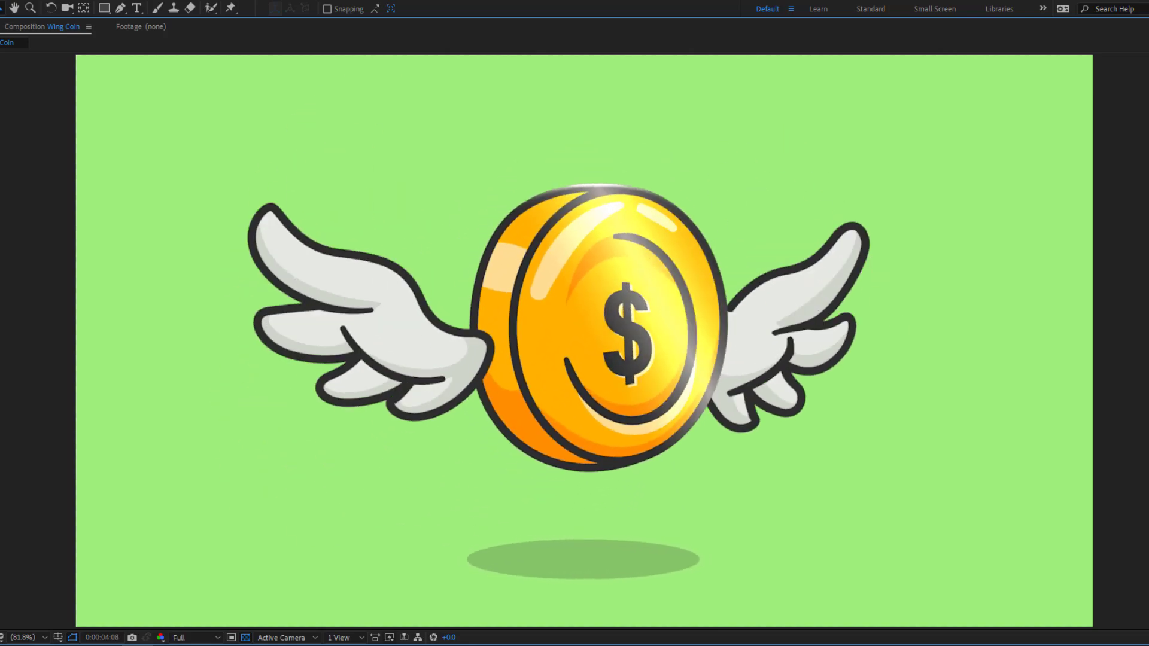
pyautogui.press('`')
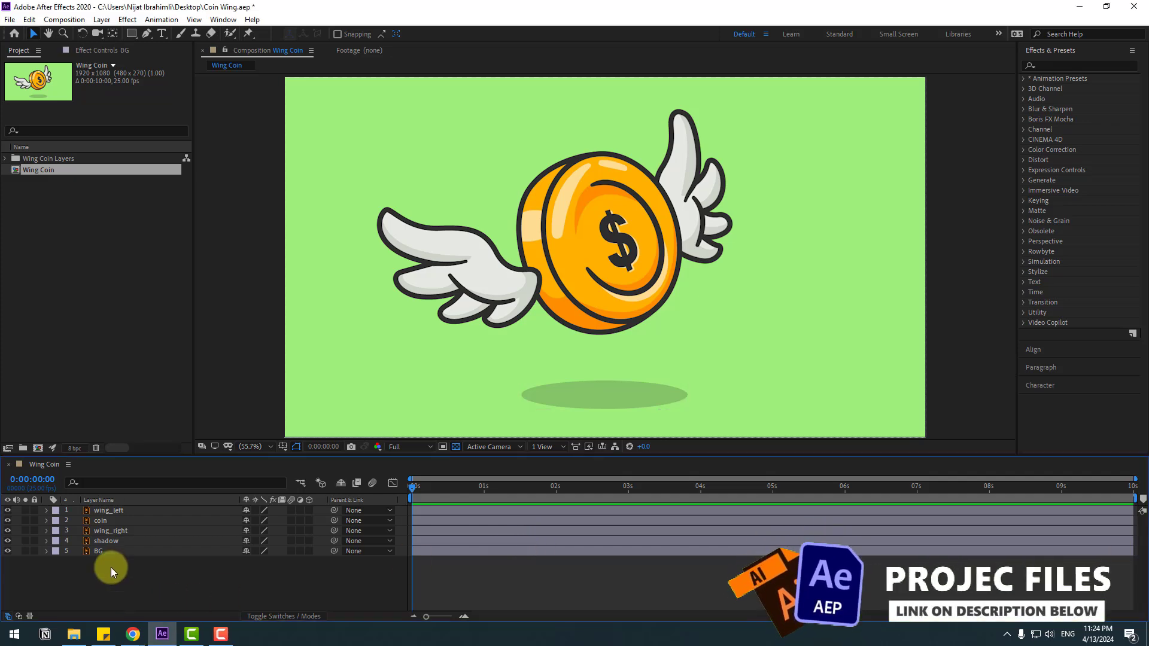
# Lock the BG layer and parent the wing_left and wing_right layers to the coin layer.
pyautogui.click(103, 553)
pyautogui.click(34, 551)
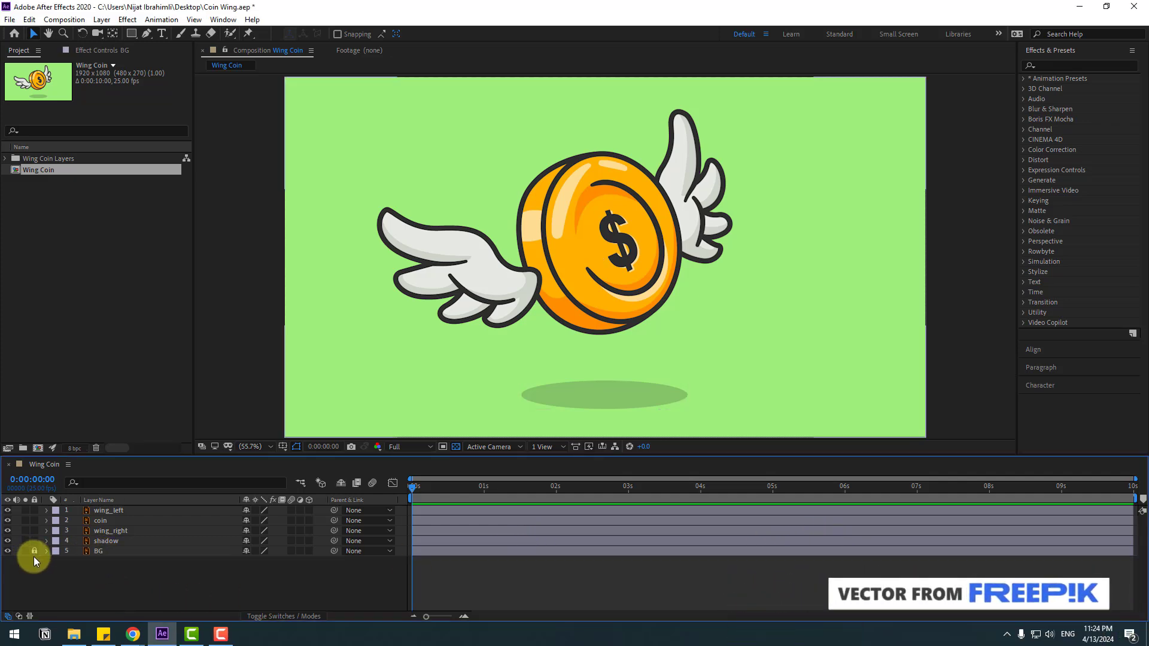
pyautogui.click(113, 509)
pyautogui.keyDown('ctrl'); pyautogui.click(115, 532); pyautogui.keyUp('ctrl')
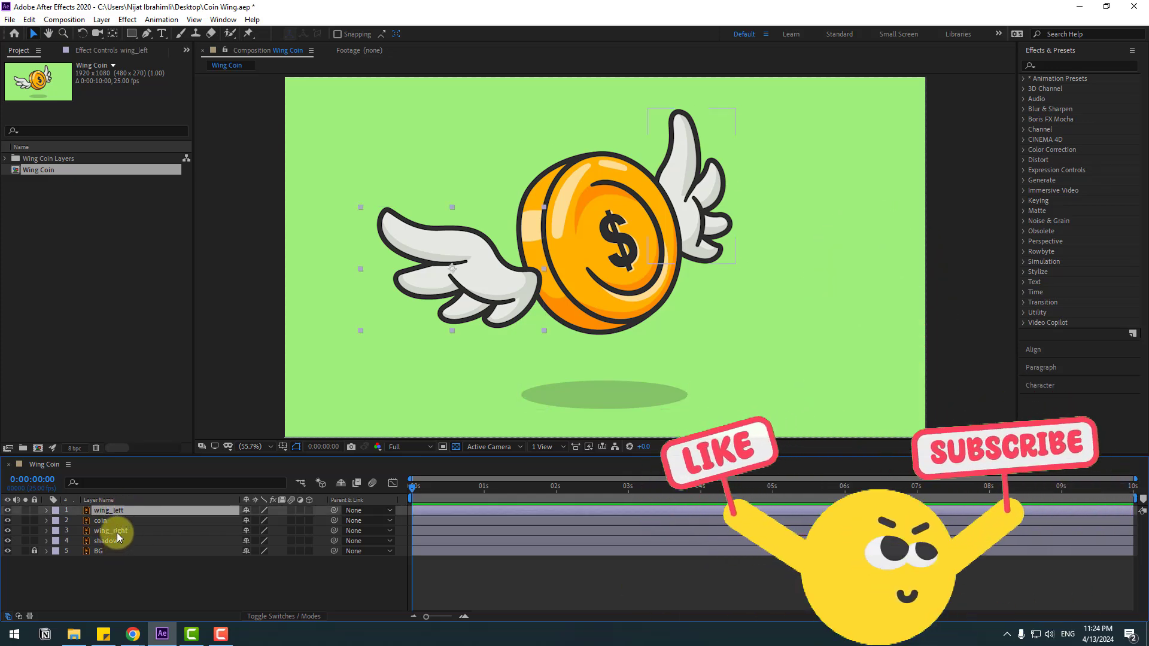
pyautogui.moveTo(334, 510); pyautogui.dragTo(118, 525)
# Move the coin layer's anchor point straight down to the lower part of the coin.
pyautogui.click(100, 521)
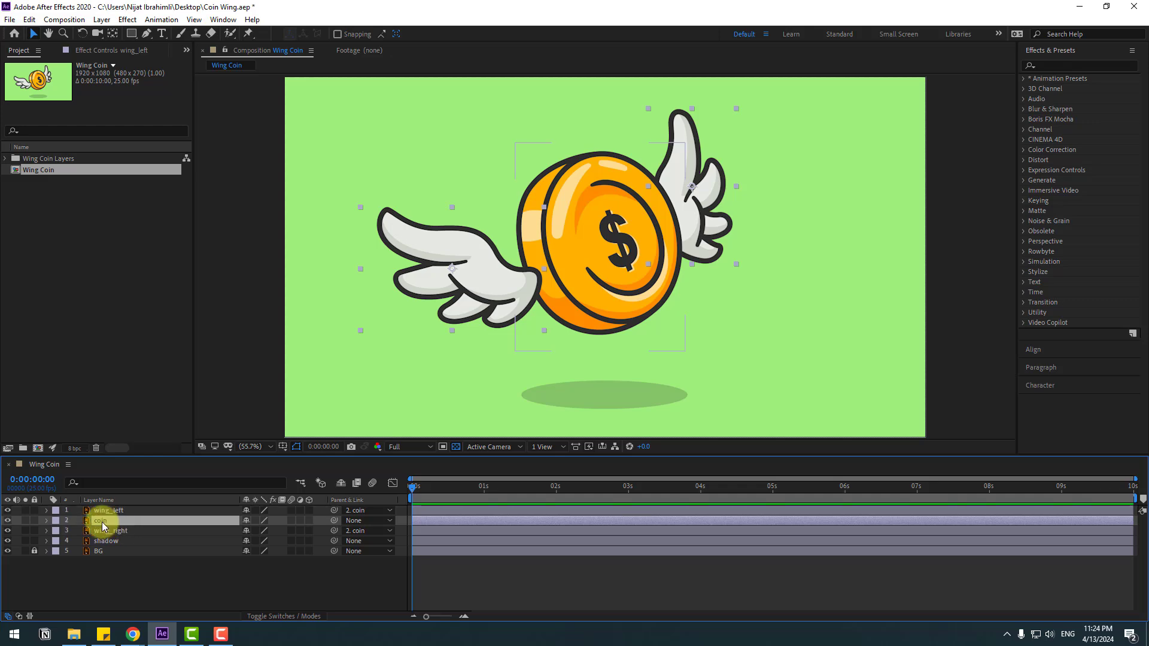
pyautogui.click(111, 33)
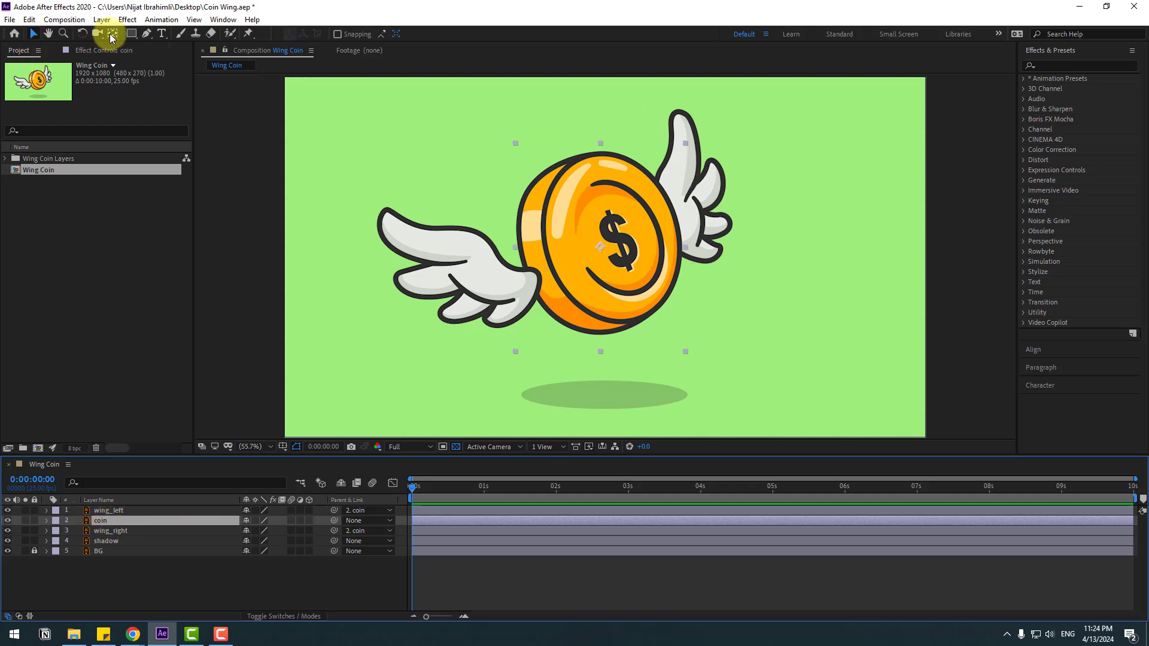
pyautogui.moveTo(601, 252); pyautogui.dragTo(600, 278)
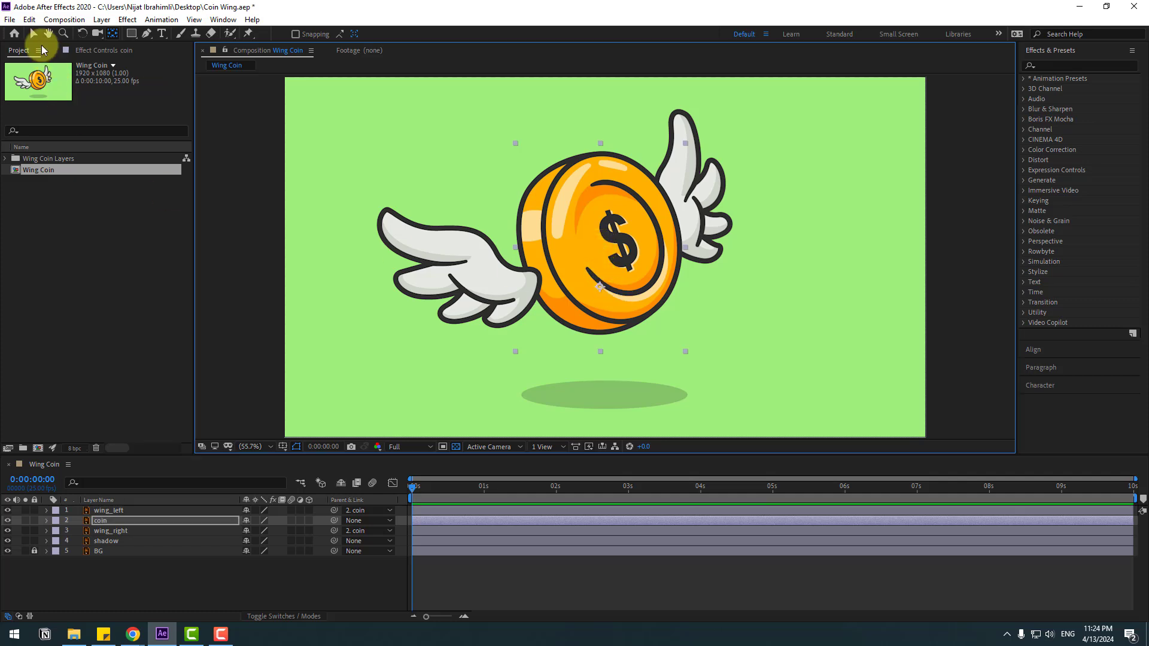
pyautogui.click(34, 37)
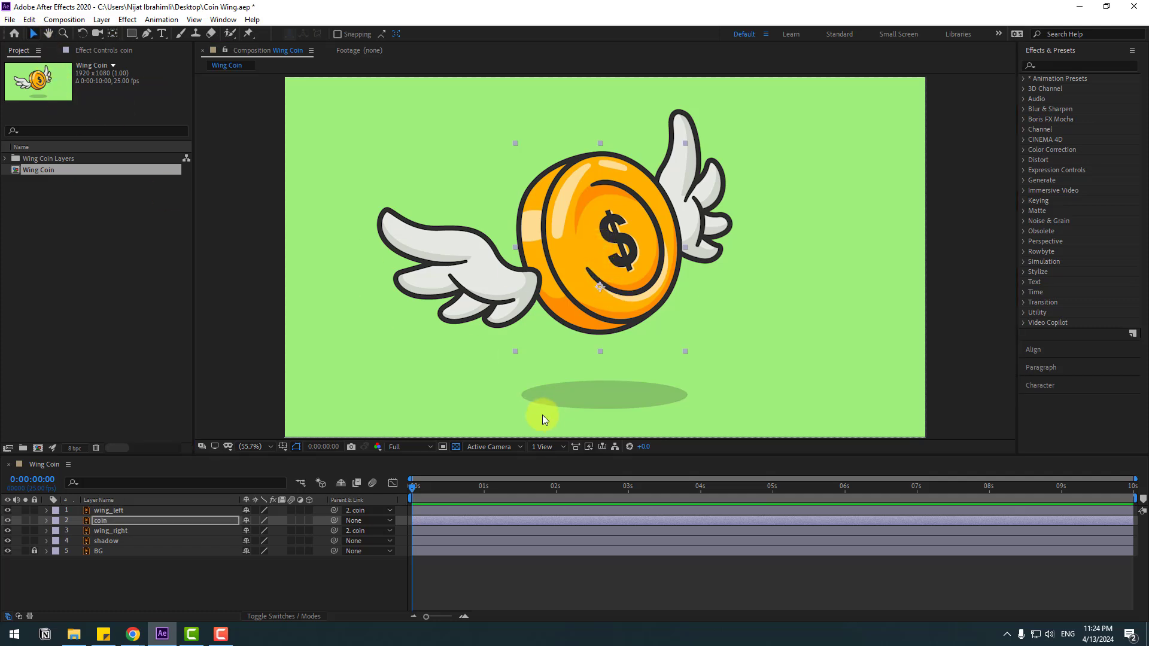
# Keyframe the coin's position at 942.8, 705.5 on frame 0 and at 942.8, 555.5 on frame 10.
pyautogui.click(102, 521)
pyautogui.press('p')
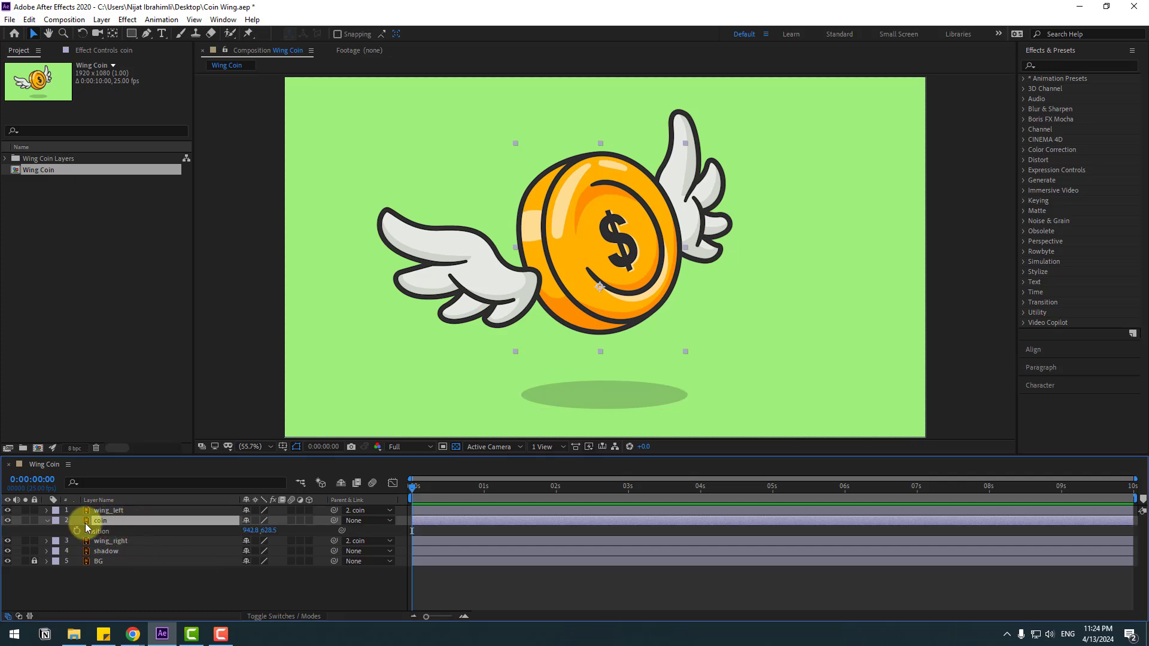
pyautogui.click(79, 530)
pyautogui.moveTo(268, 530); pyautogui.dragTo(323, 523)
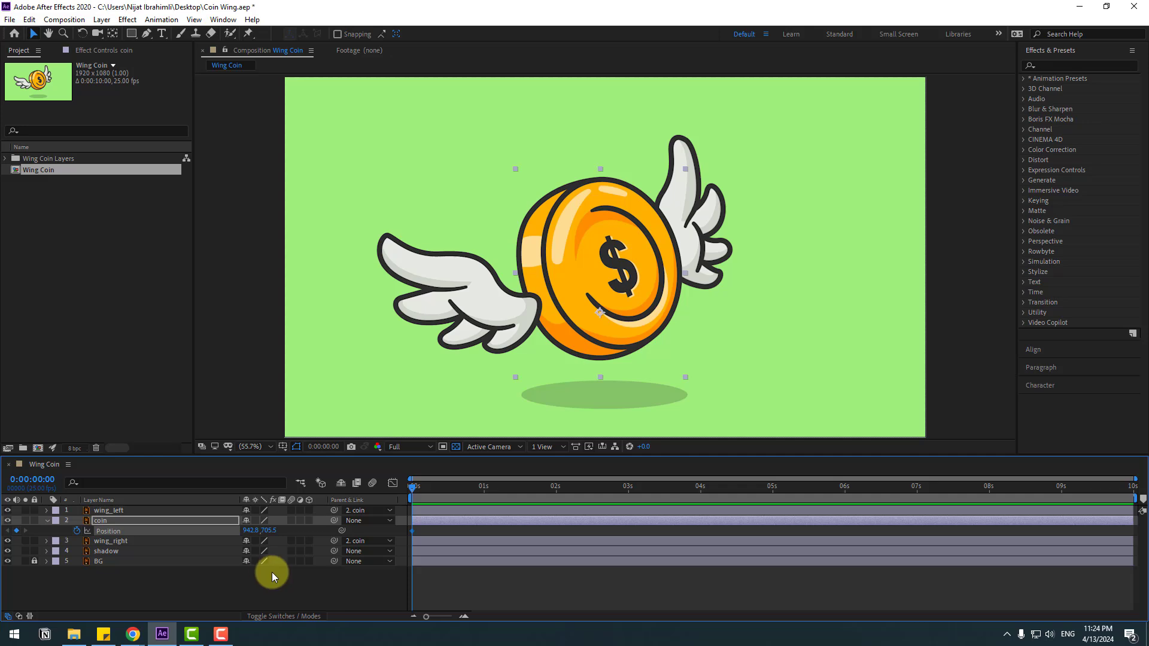
pyautogui.hotkey('shift', 'pagedown')
pyautogui.click(265, 533)
pyautogui.moveTo(267, 535); pyautogui.dragTo(174, 541)
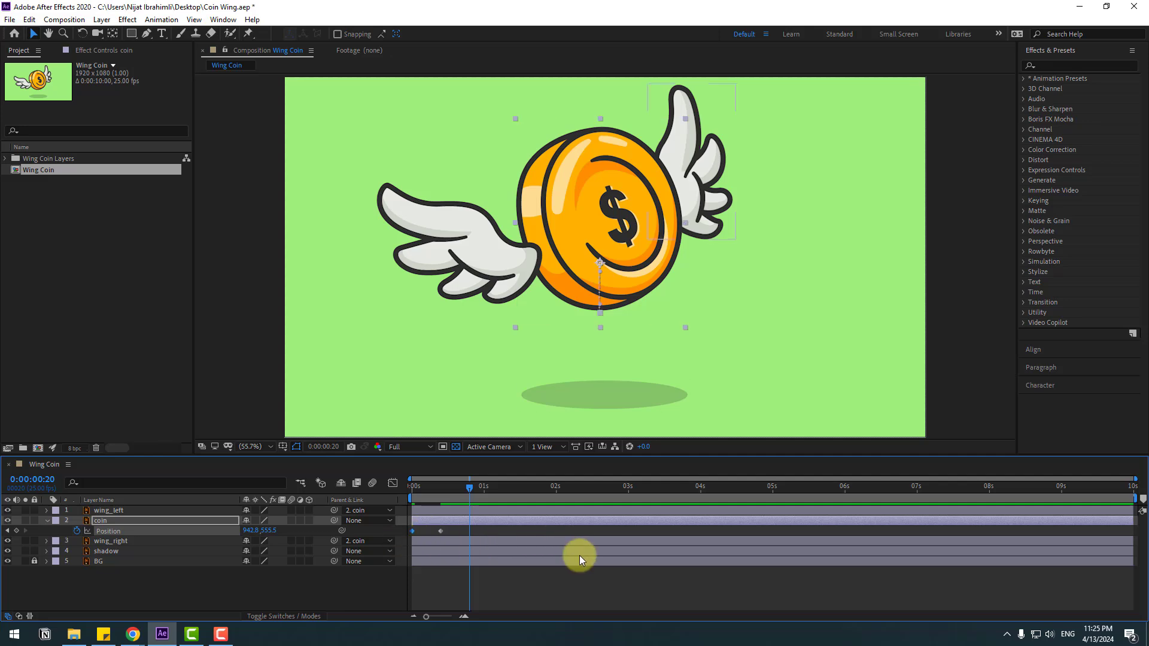
# Repeat the coin's first position keyframe at frame 20 and apply Easy Ease to all three position keyframes.
pyautogui.rightClick(413, 531)
pyautogui.moveTo(419, 523)
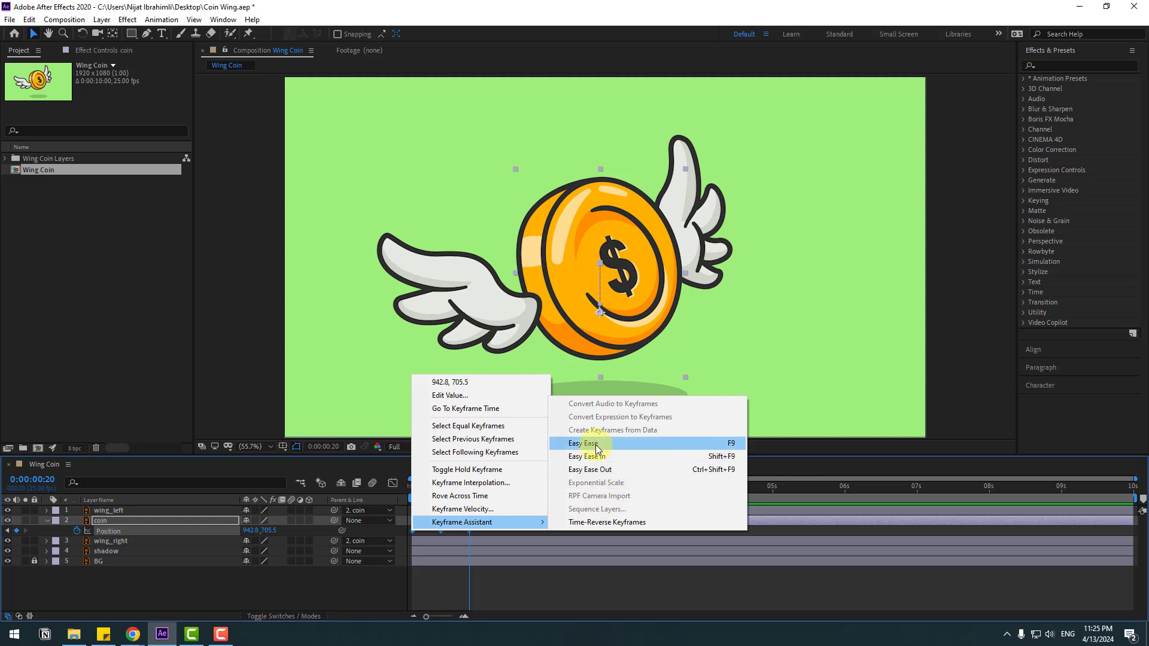
pyautogui.click(694, 449)
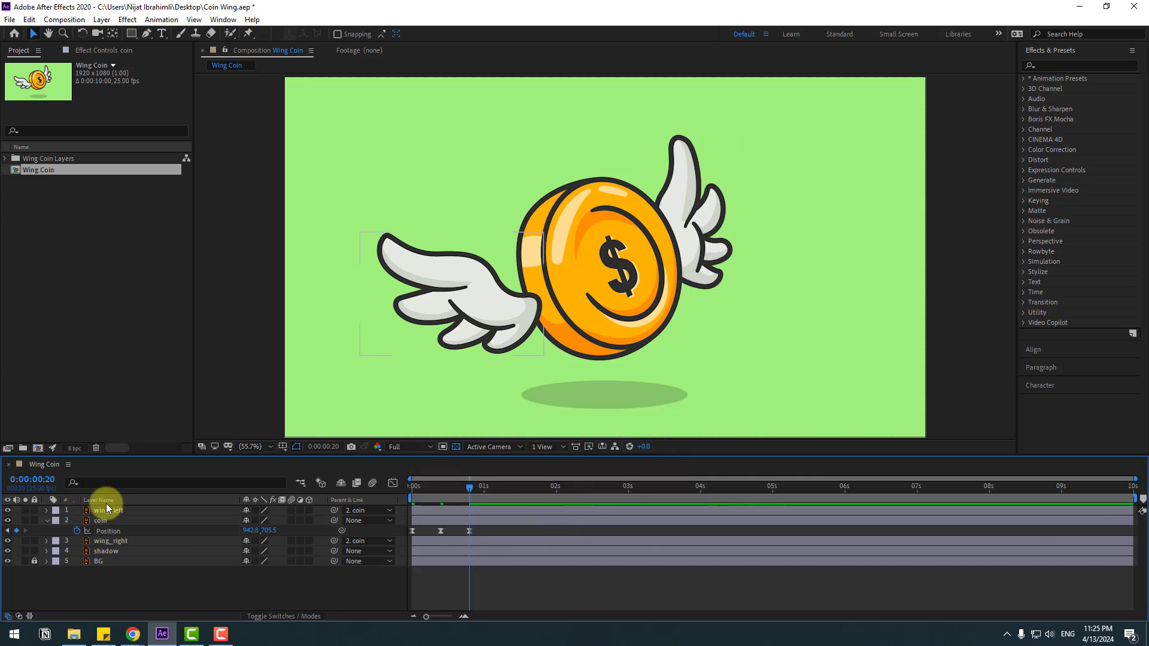
# Add the expression loopOutDuration(type = "cycle", duration = 0) to the coin's Position.
pyautogui.keyDown('alt'); pyautogui.click(75, 533); pyautogui.keyUp('alt')
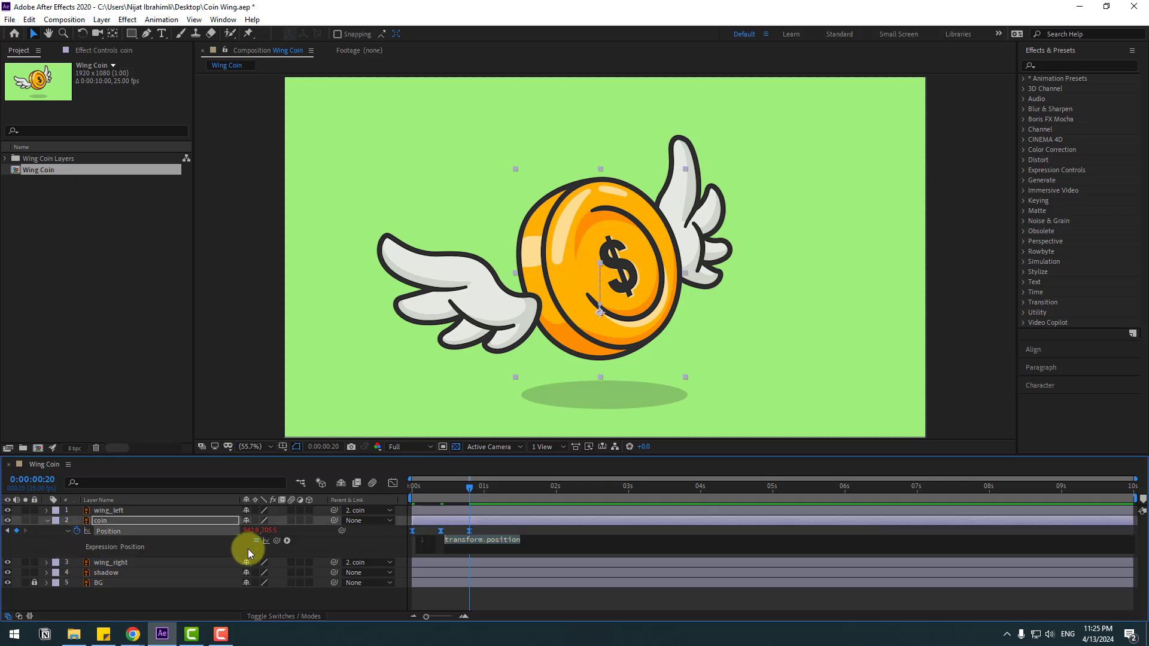
pyautogui.click(286, 540)
pyautogui.moveTo(379, 467)
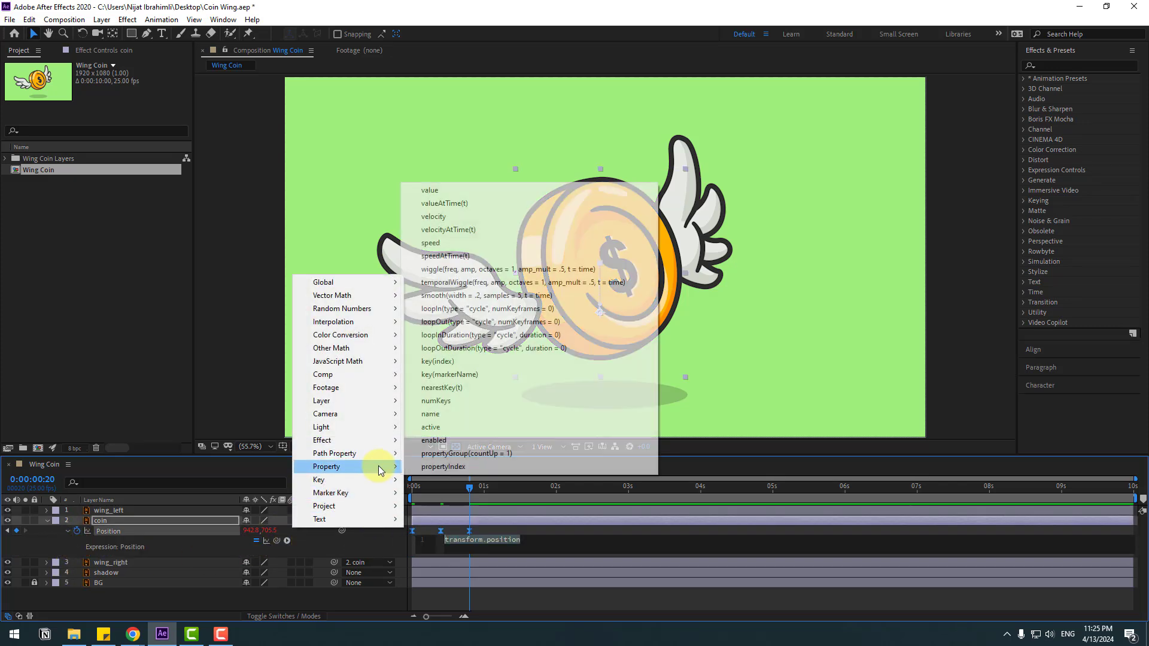
pyautogui.click(539, 351)
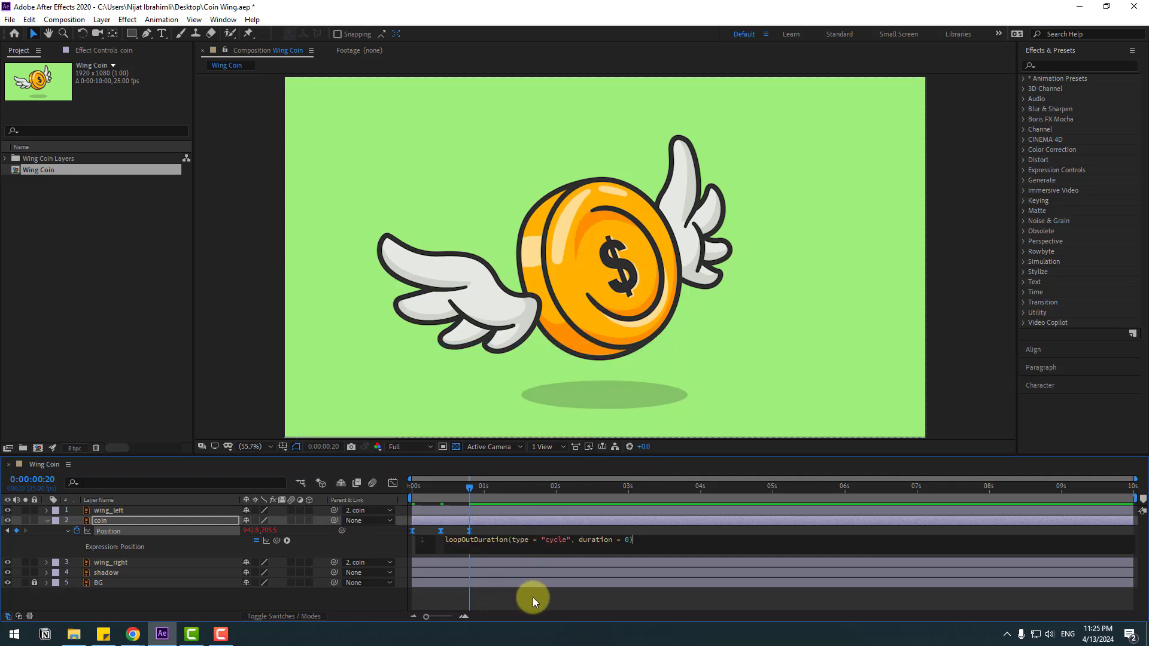
pyautogui.click(533, 597)
# Preview the looping bounce and stretch the coin's position keyframes so the last one sits at 0:00:01:01.
pyautogui.press('space')
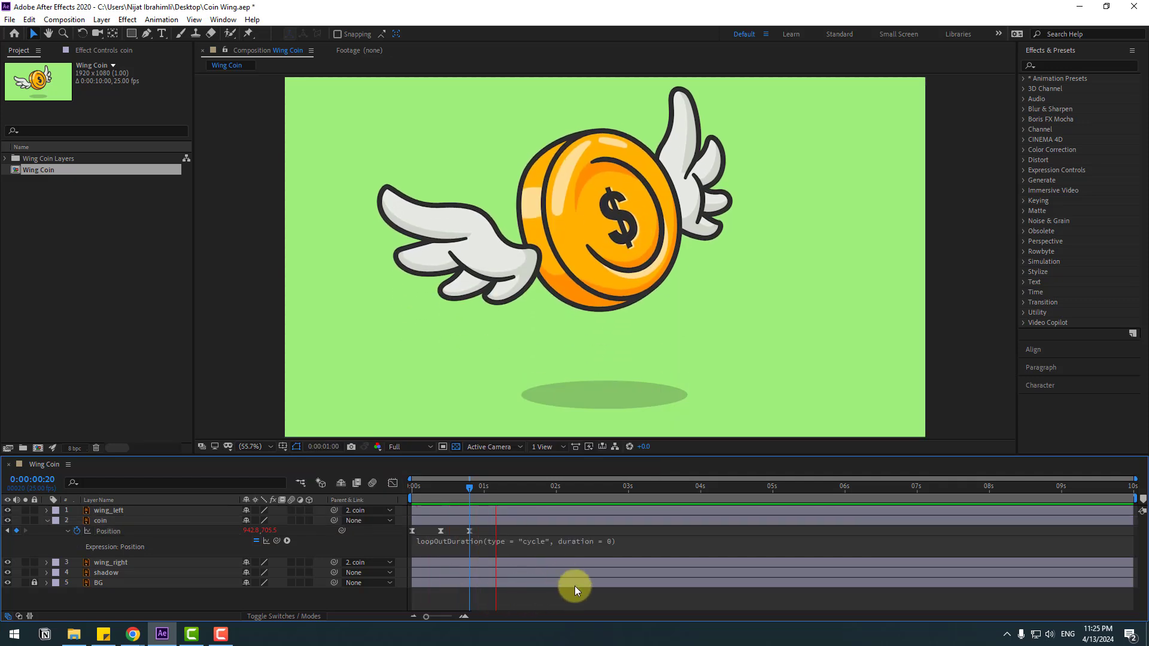
pyautogui.press('space')
pyautogui.moveTo(476, 531)
pyautogui.mouseDown()
pyautogui.moveTo(403, 533)
pyautogui.moveTo(486, 532)
pyautogui.mouseUp()
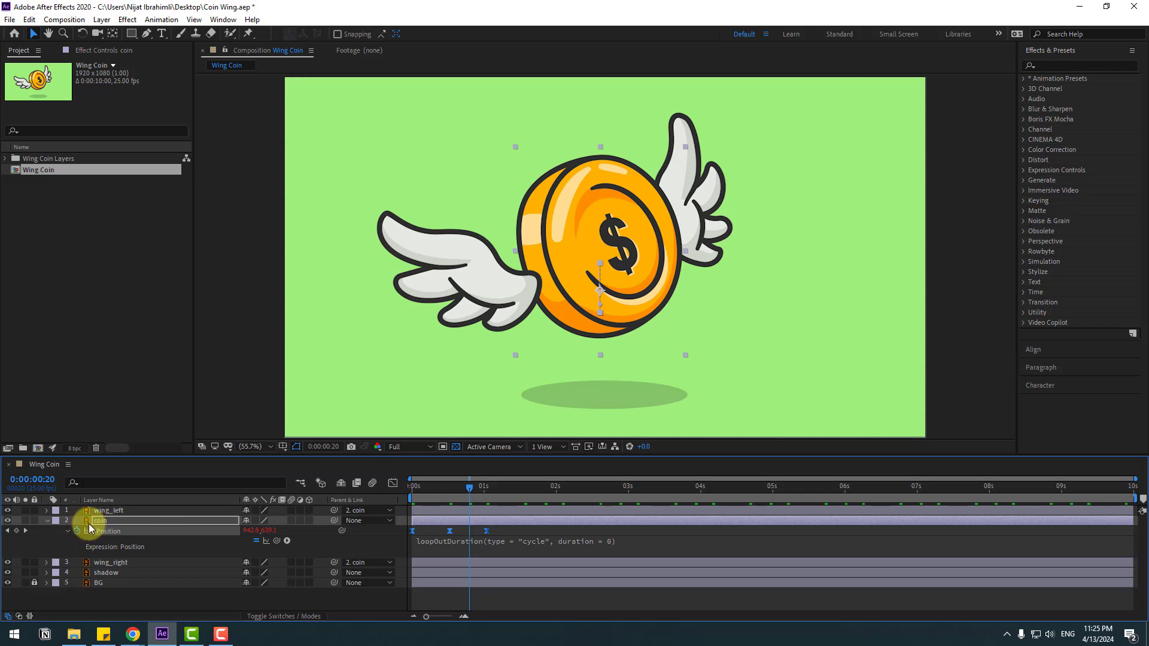
# Add a rotation keyframe of -2° to the coin layer at frame 0.
pyautogui.click(89, 521)
pyautogui.moveTo(460, 486); pyautogui.dragTo(410, 489)
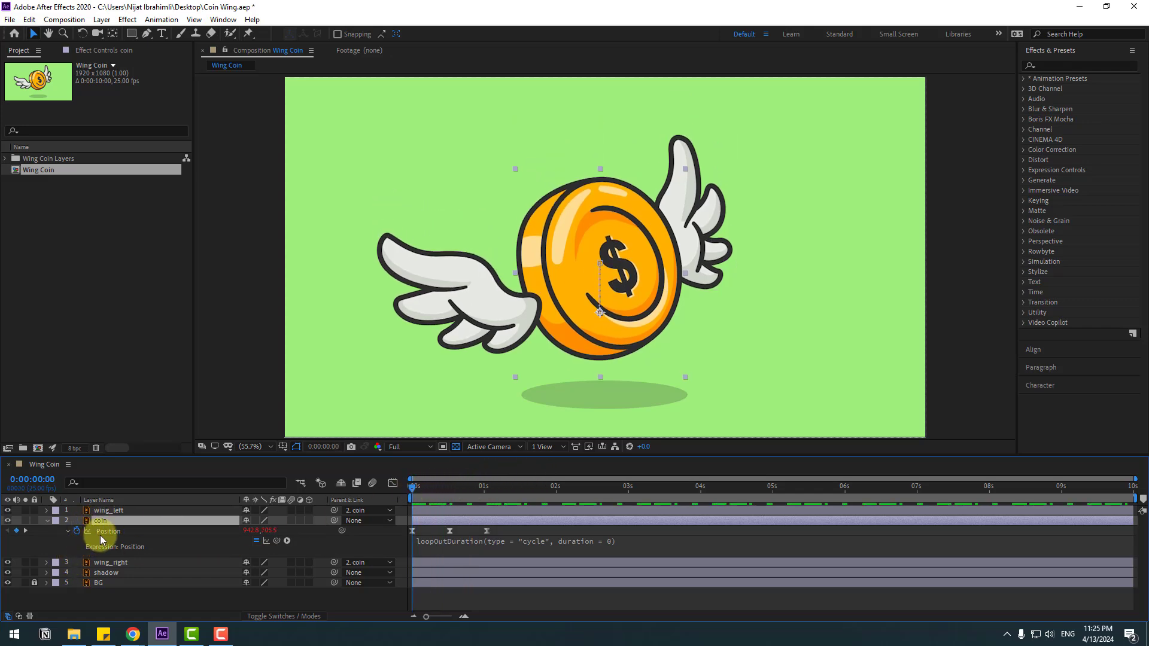
pyautogui.hotkey('shift', 'r')
pyautogui.click(84, 564)
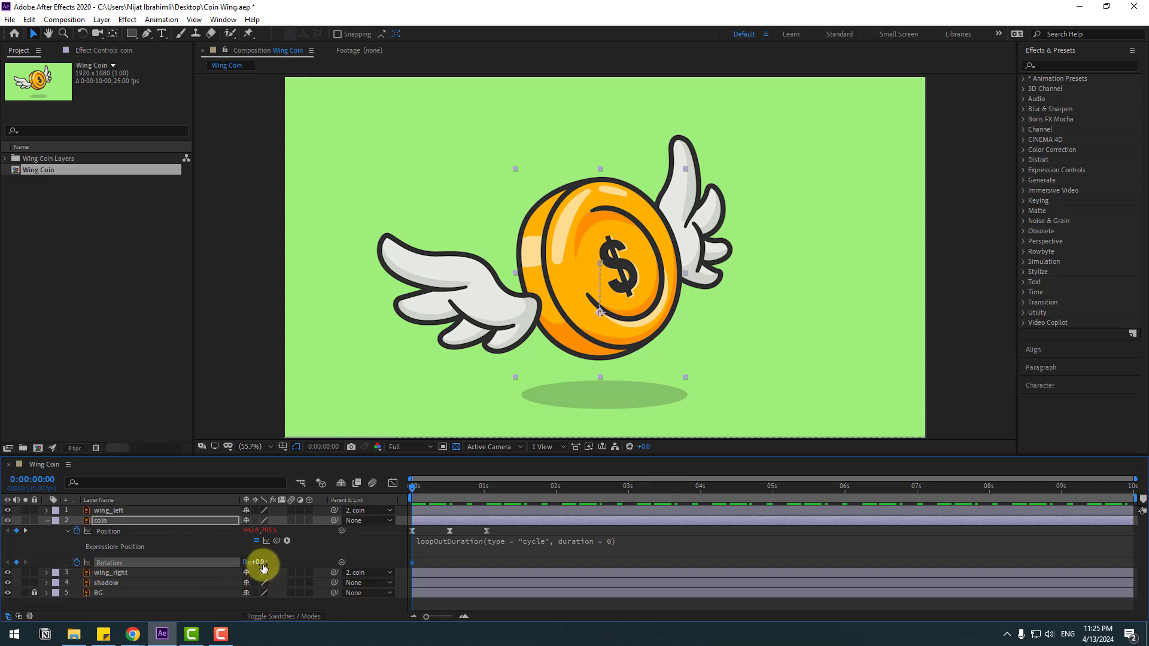
pyautogui.moveTo(262, 563); pyautogui.dragTo(259, 561)
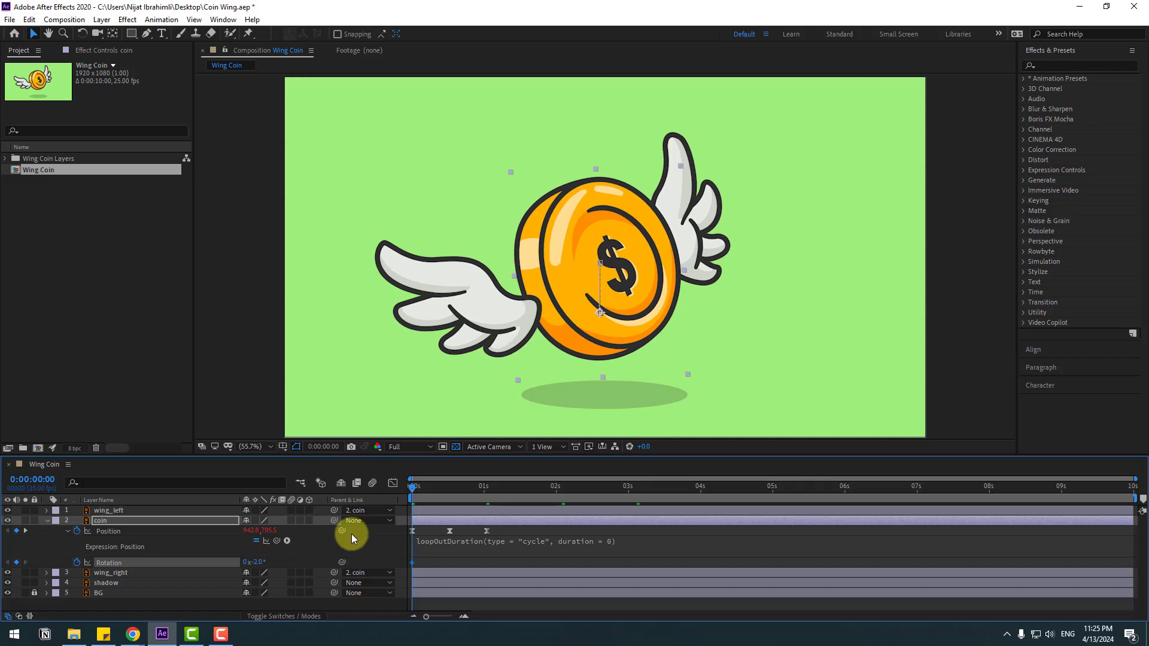
# Add a clockwise-tilted rotation keyframe to the coin at frame 9 and another of 11° at frame 17.
pyautogui.moveTo(419, 489); pyautogui.dragTo(437, 488)
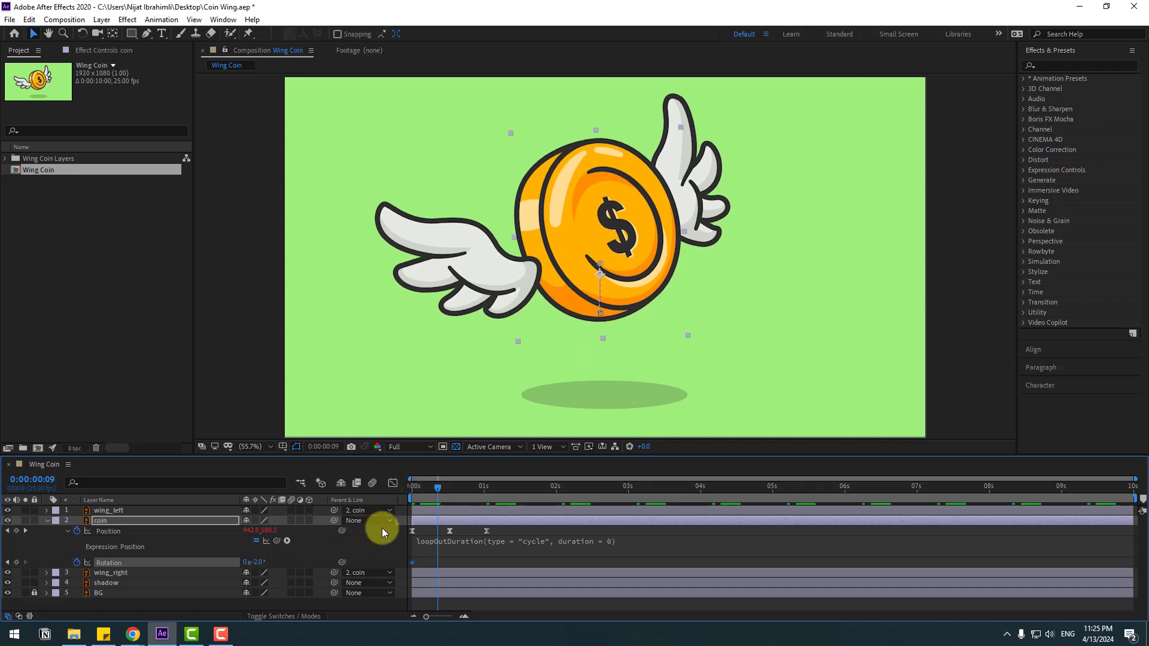
pyautogui.moveTo(261, 563); pyautogui.dragTo(267, 562)
pyautogui.moveTo(446, 486); pyautogui.dragTo(460, 488)
pyautogui.moveTo(262, 562); pyautogui.dragTo(259, 561)
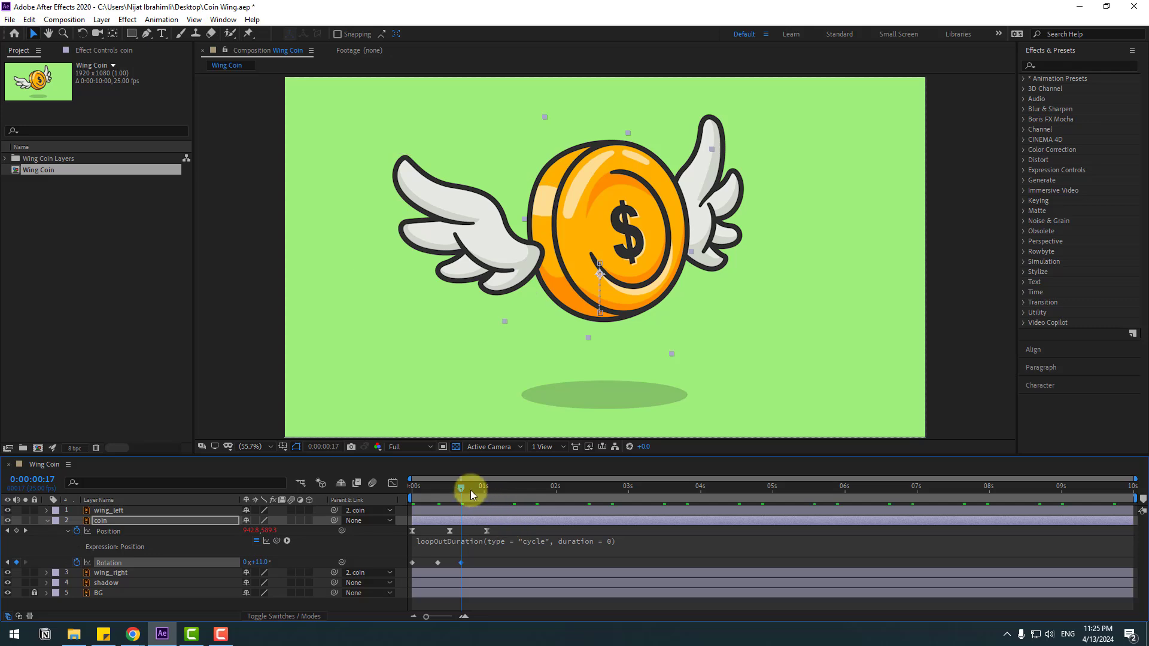
# Copy the coin's first rotation keyframe to 0:00:01:01 and apply Easy Ease to all rotation keyframes.
pyautogui.moveTo(470, 490); pyautogui.dragTo(486, 489)
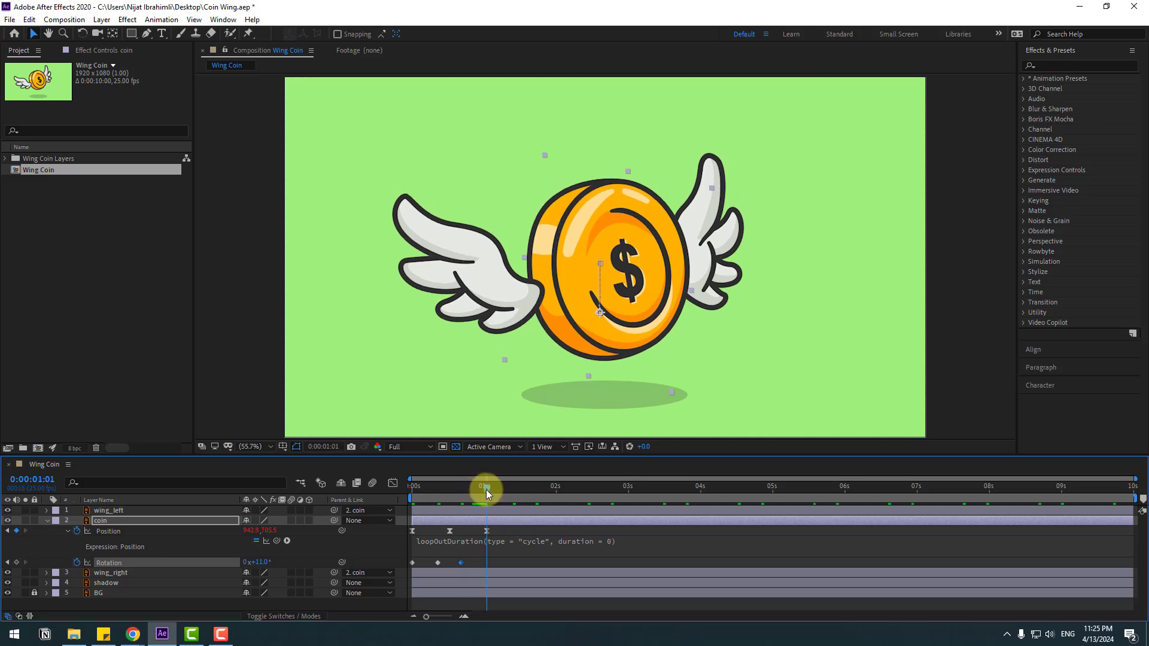
pyautogui.click(412, 563)
pyautogui.hotkey('ctrl', 'c')
pyautogui.hotkey('ctrl', 'v')
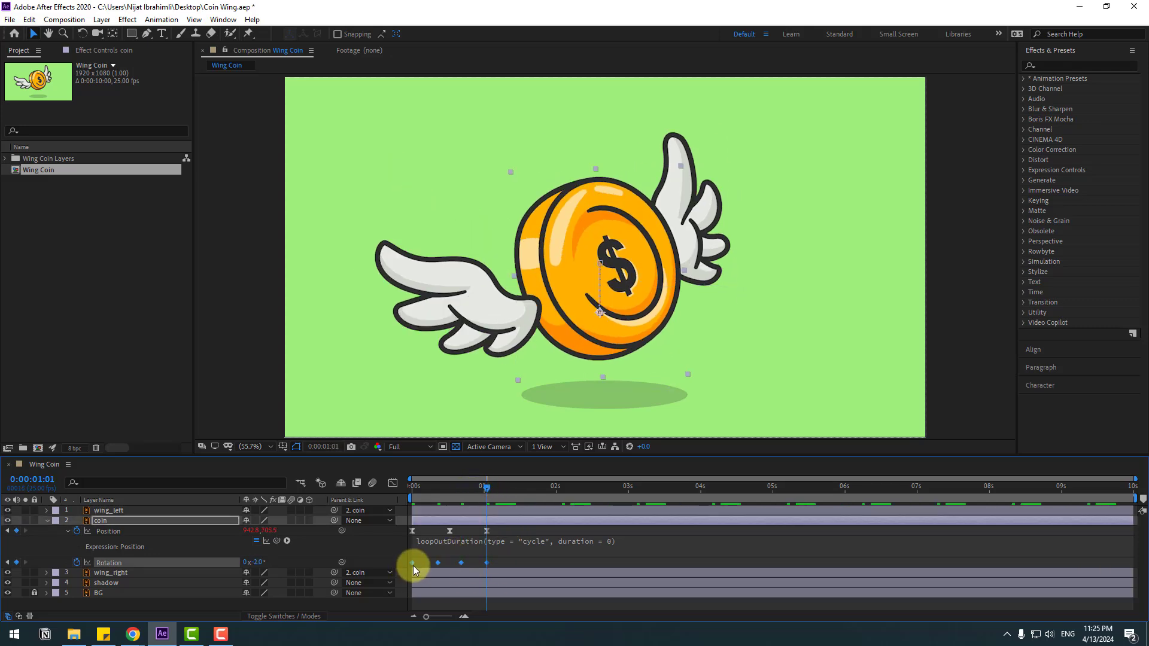
pyautogui.rightClick(413, 564)
pyautogui.moveTo(477, 555)
pyautogui.click(585, 475)
pyautogui.click(546, 557)
# Preview the coin's combined bounce and rotation, ending back at frame 0.
pyautogui.press('space')
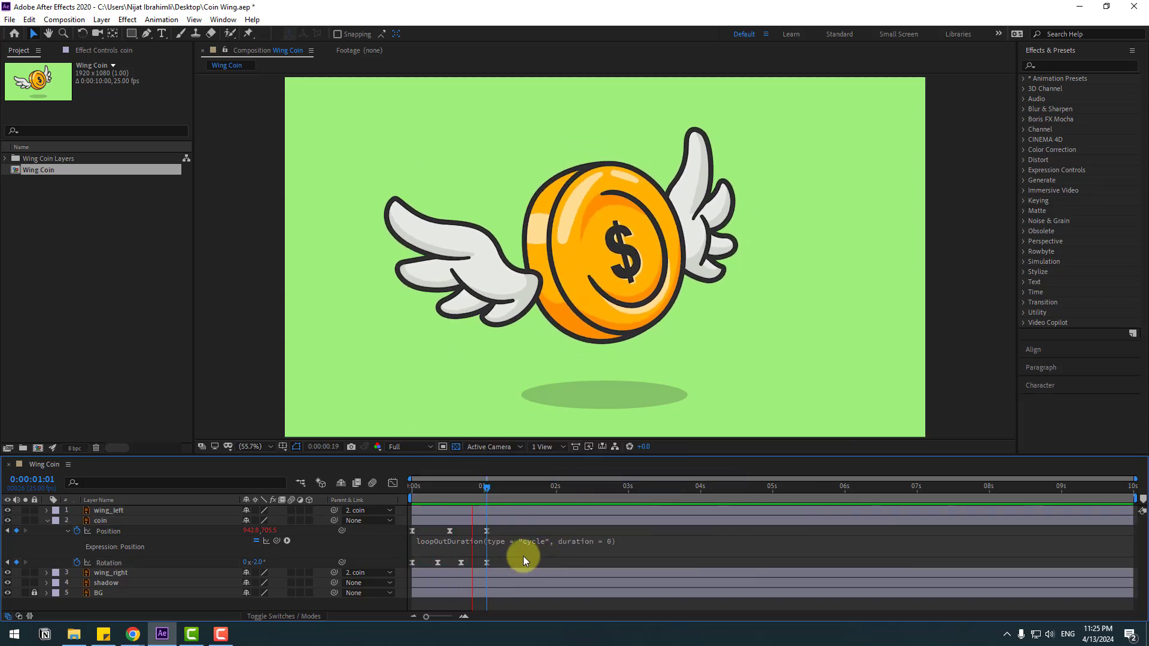
pyautogui.press('space')
pyautogui.press('Home')
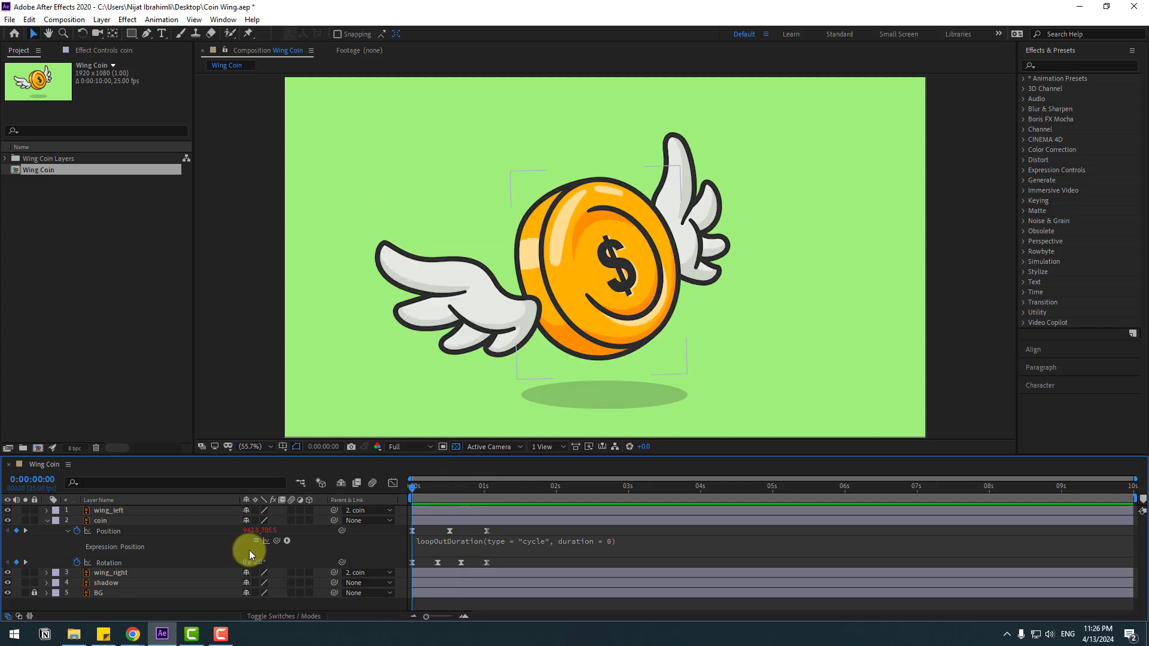
# Add the expression loopOutDuration(type = "cycle", duration = 0) to the coin's Rotation and preview the loop.
pyautogui.click(85, 564)
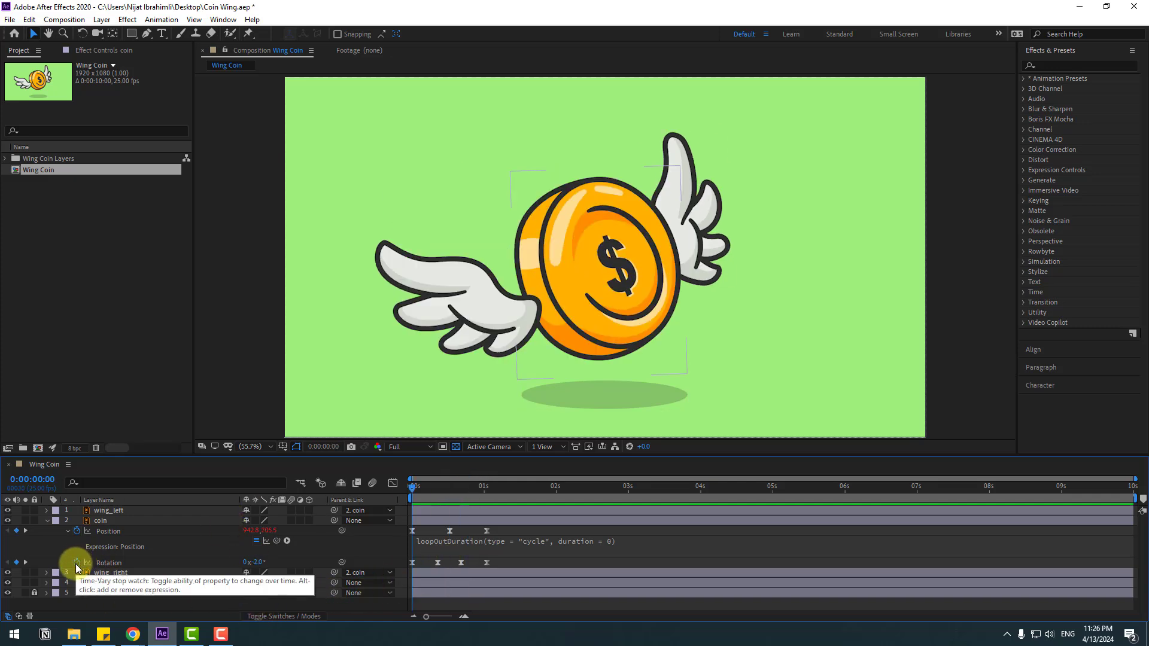
pyautogui.keyDown('alt'); pyautogui.click(77, 564); pyautogui.keyUp('alt')
pyautogui.click(287, 572)
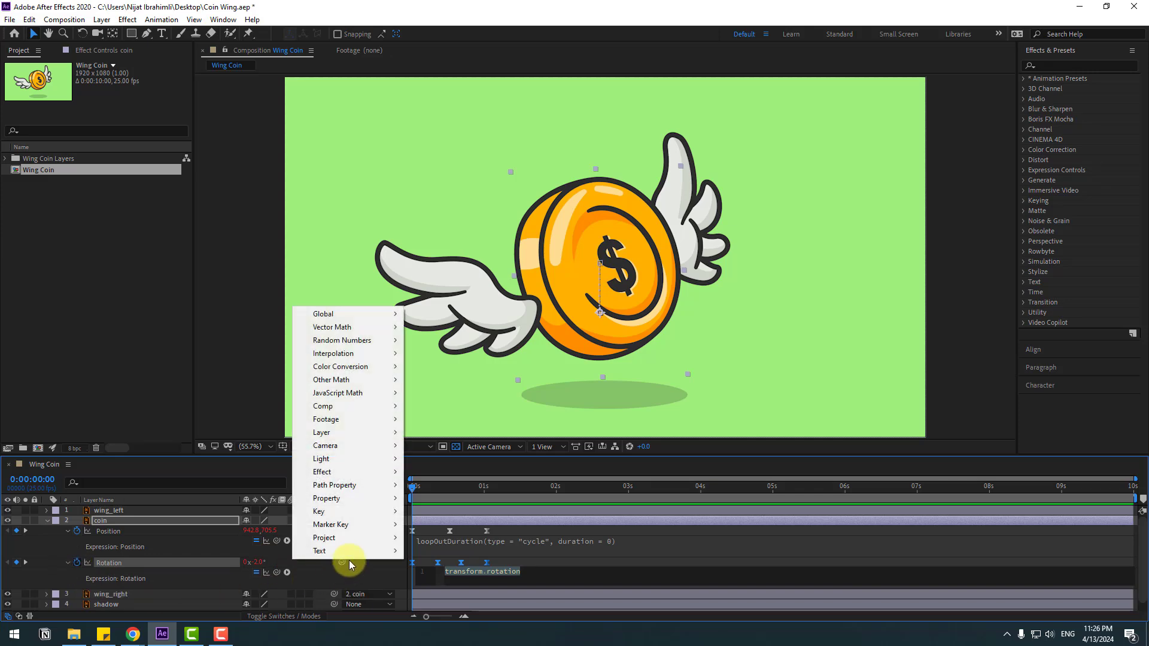
pyautogui.moveTo(357, 499)
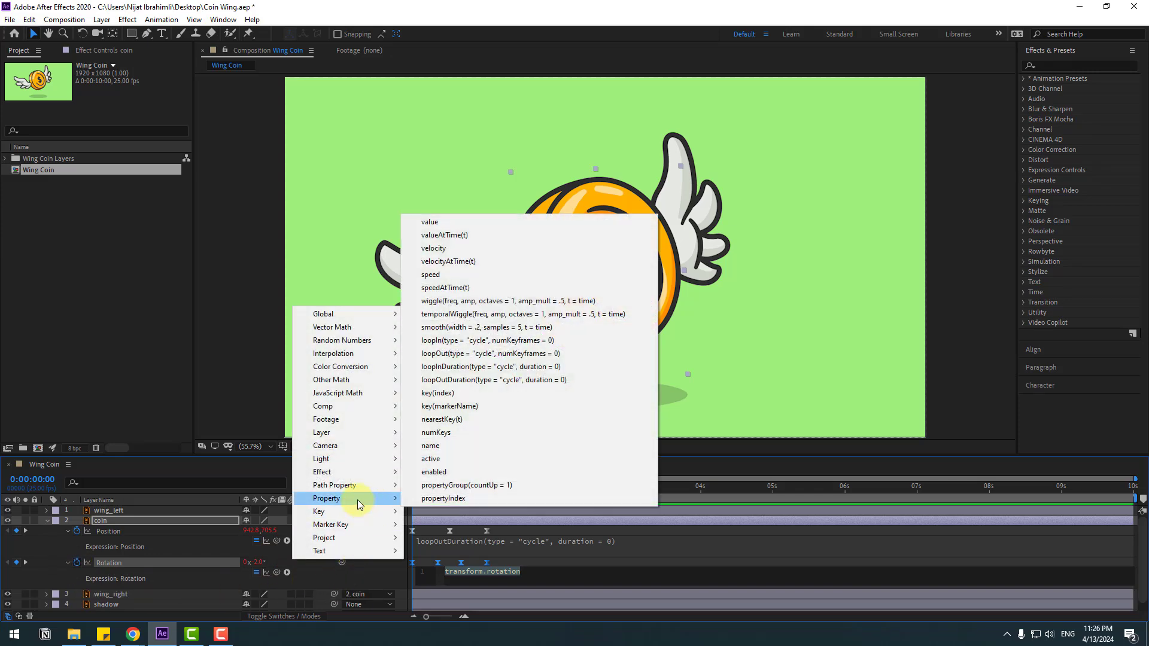
pyautogui.click(503, 381)
pyautogui.click(536, 559)
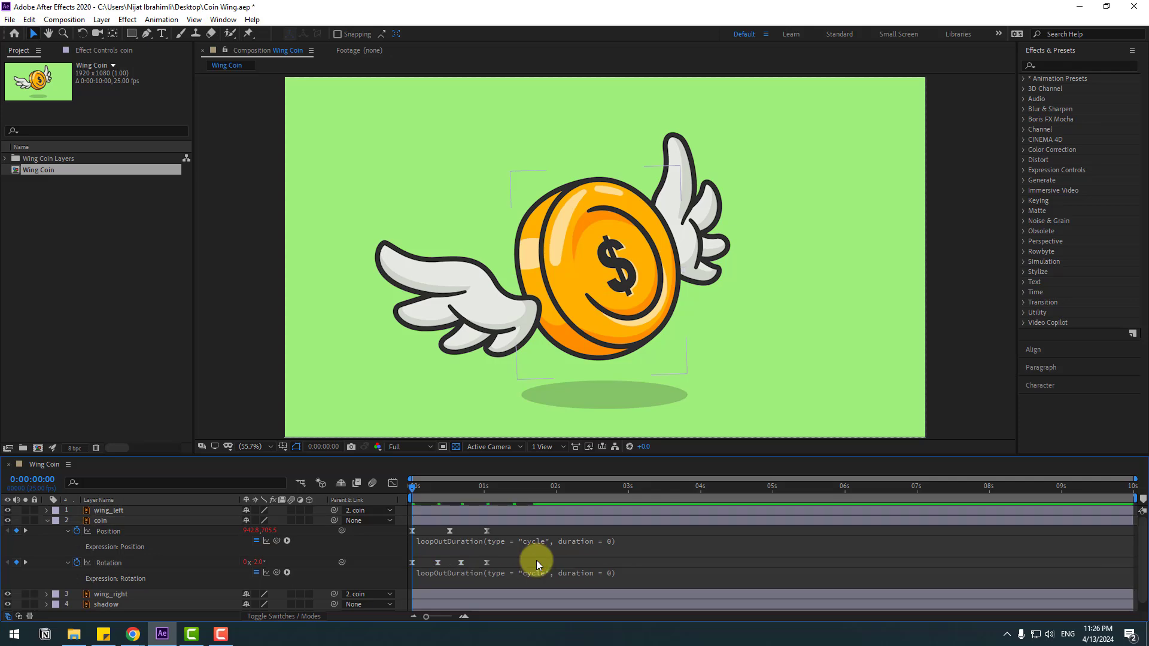
pyautogui.press('space')
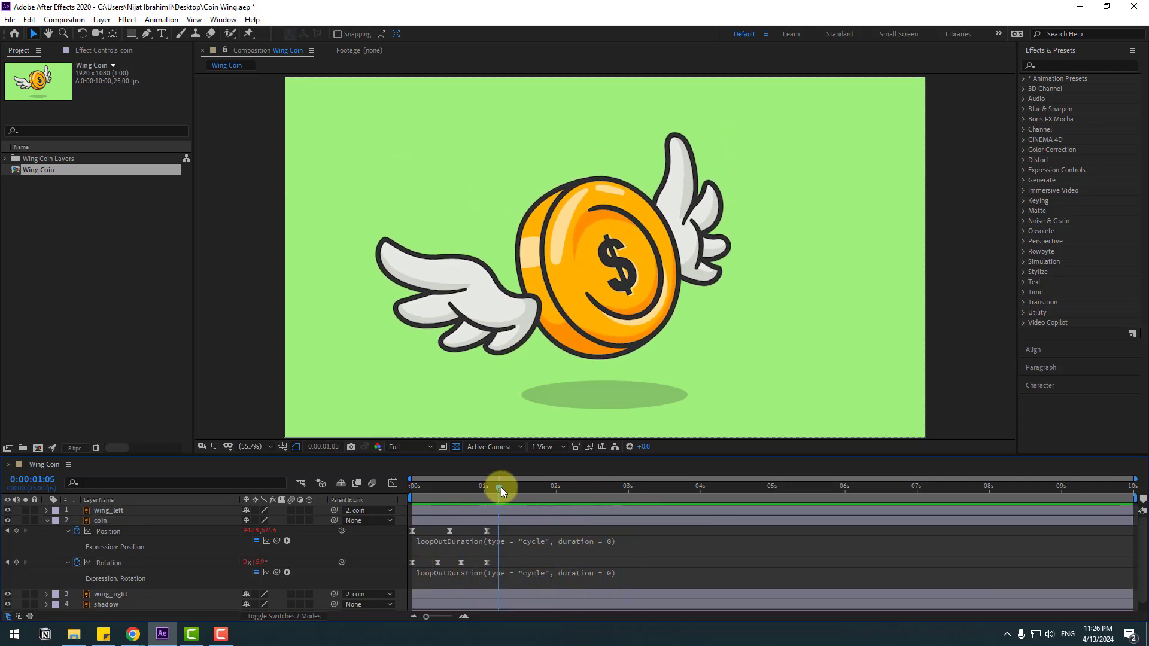
pyautogui.press('space')
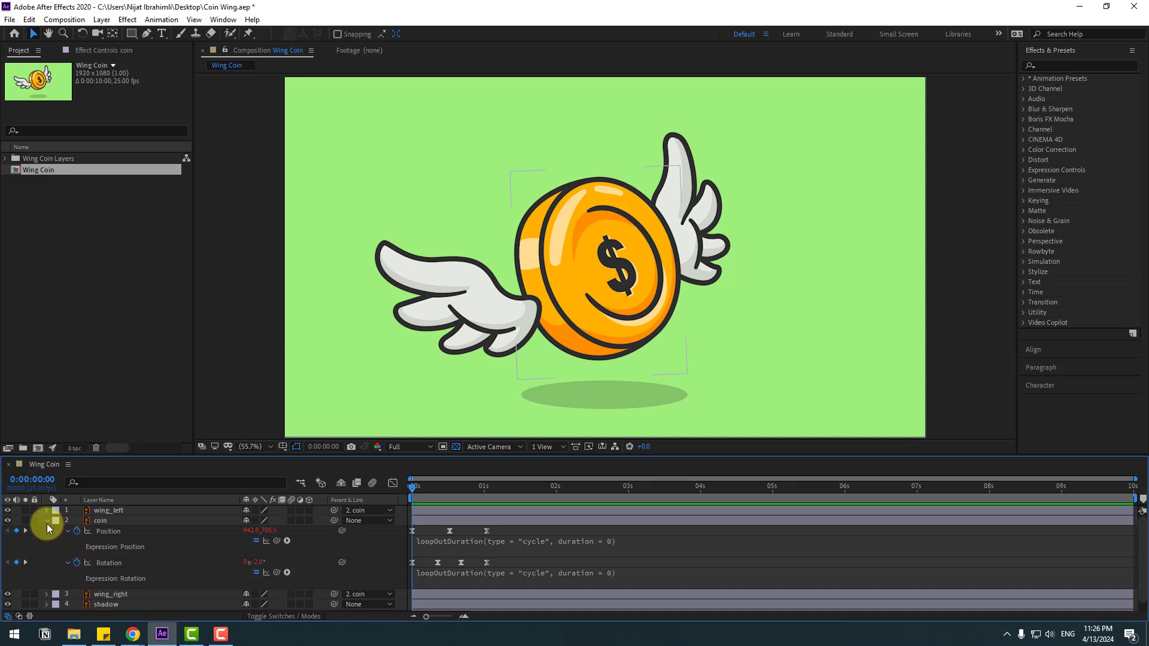
# Collapse the coin layer's properties and start Scale keyframing on the shadow layer with a 100% keyframe at frame 0.
pyautogui.click(46, 521)
pyautogui.click(121, 576)
pyautogui.click(107, 541)
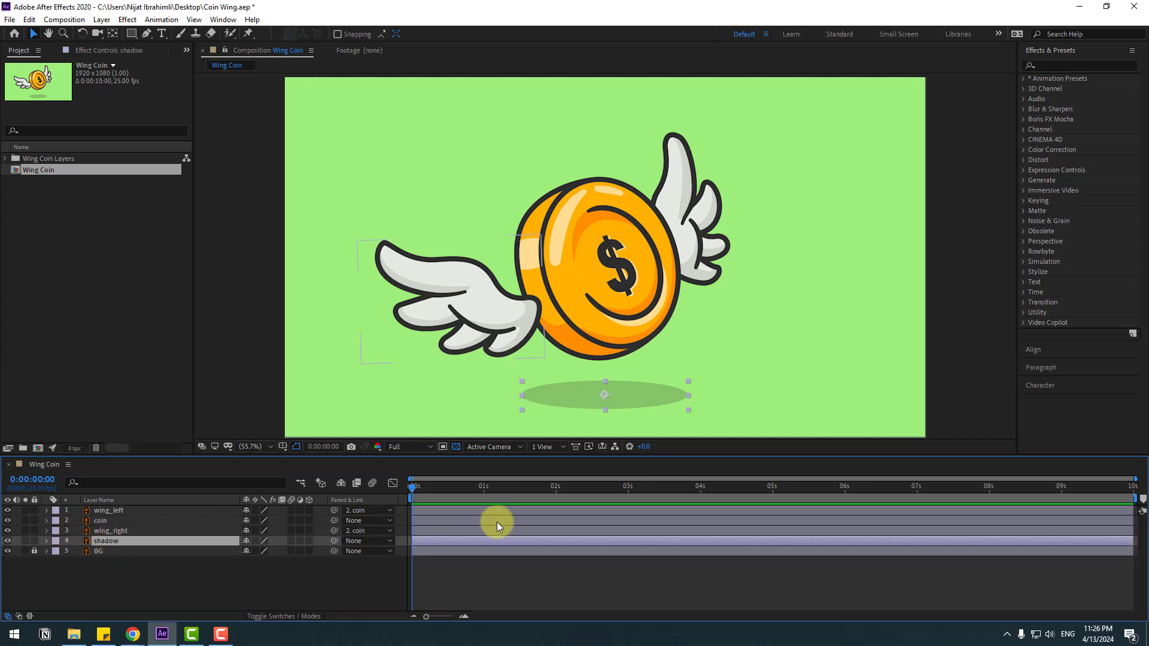
pyautogui.press('s')
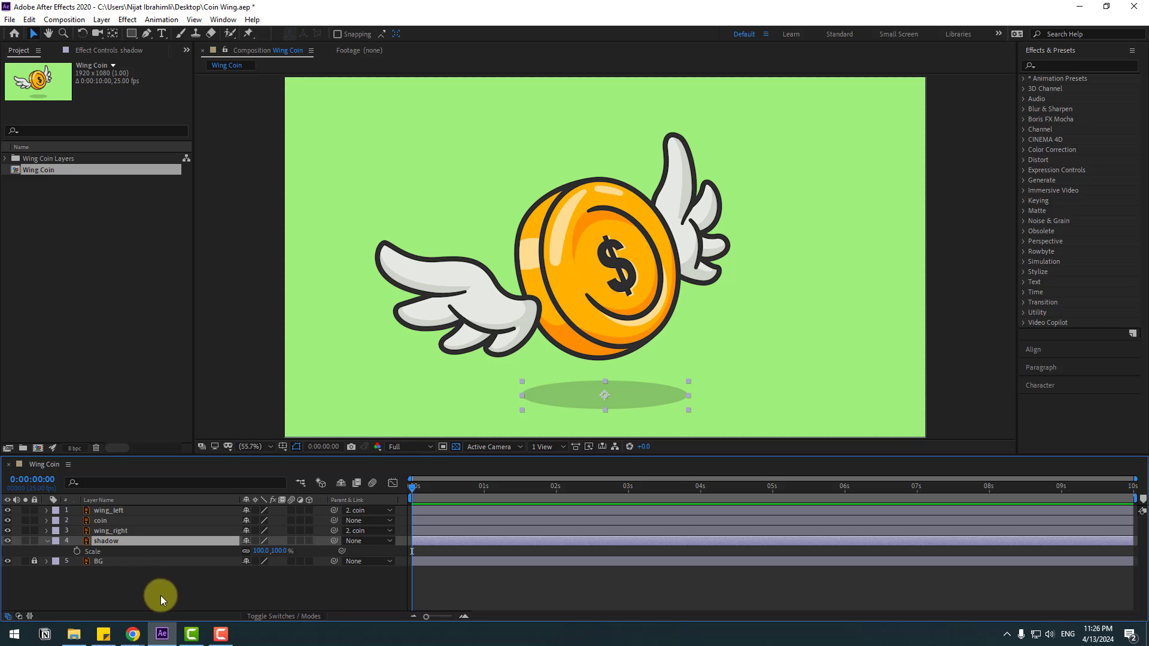
pyautogui.click(77, 552)
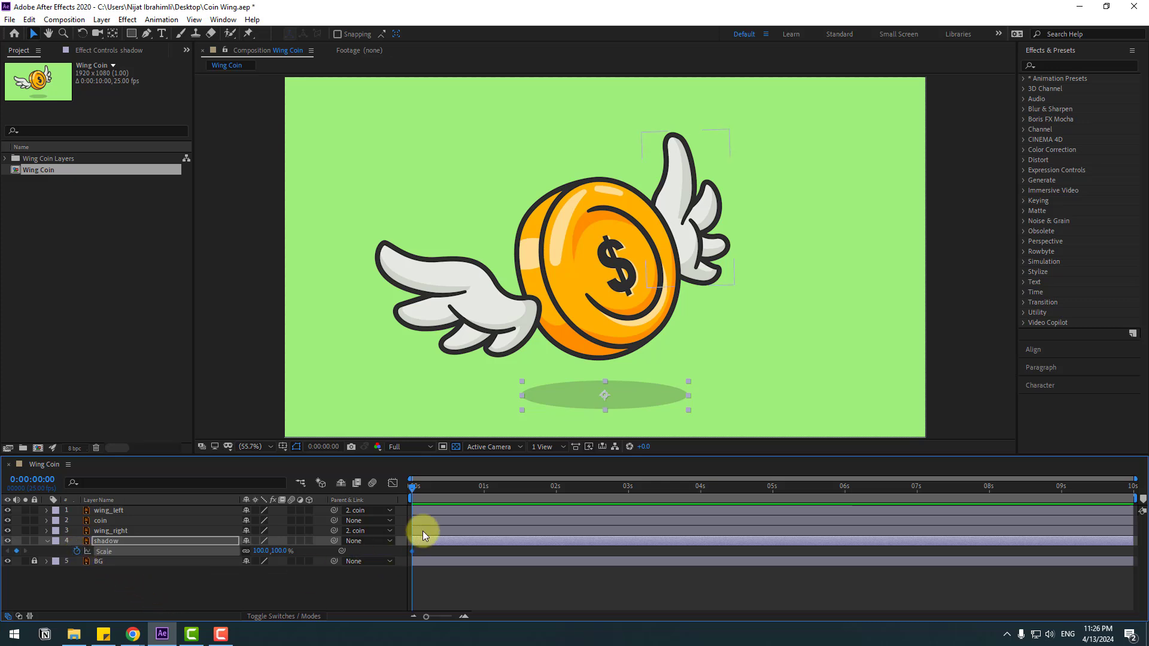
# Reveal the coin's keyframes for timing and add a 73% Scale keyframe to the shadow at 0:00:00:13.
pyautogui.click(102, 520)
pyautogui.press('u')
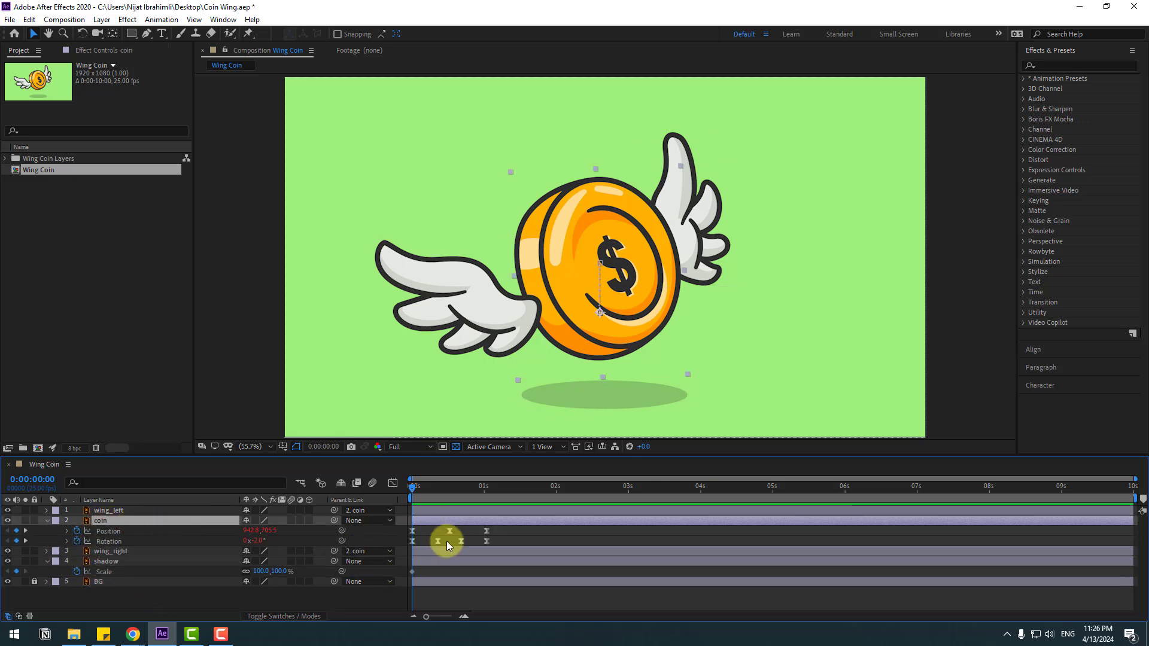
pyautogui.moveTo(428, 483); pyautogui.dragTo(449, 481)
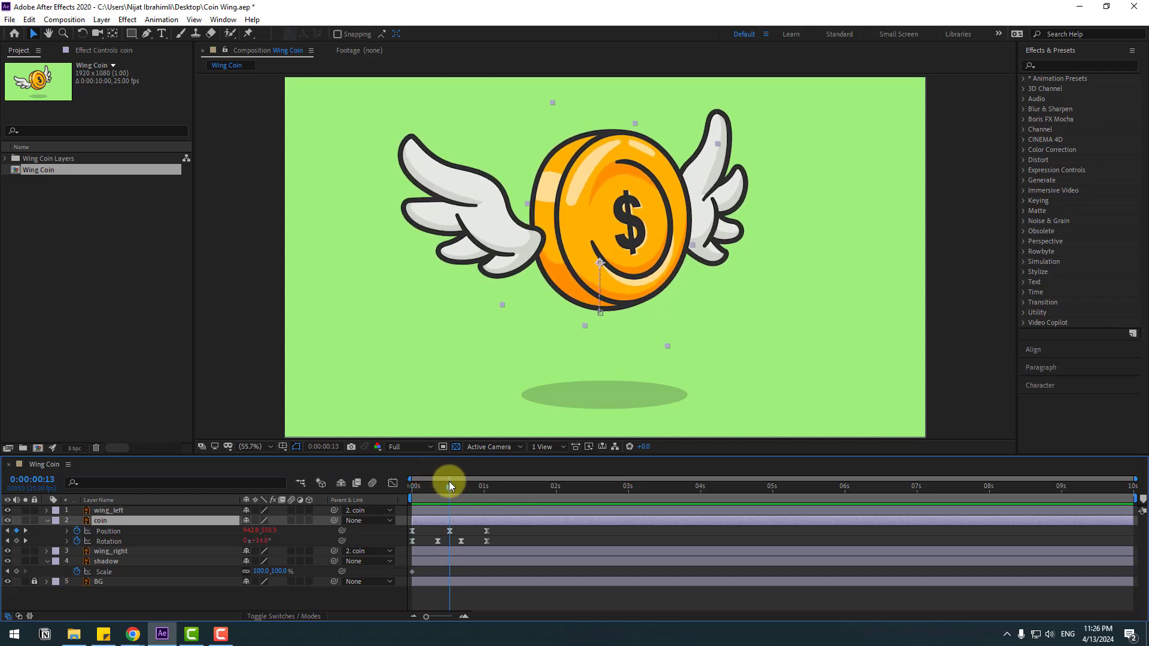
pyautogui.click(264, 576)
pyautogui.moveTo(263, 577); pyautogui.dragTo(245, 571)
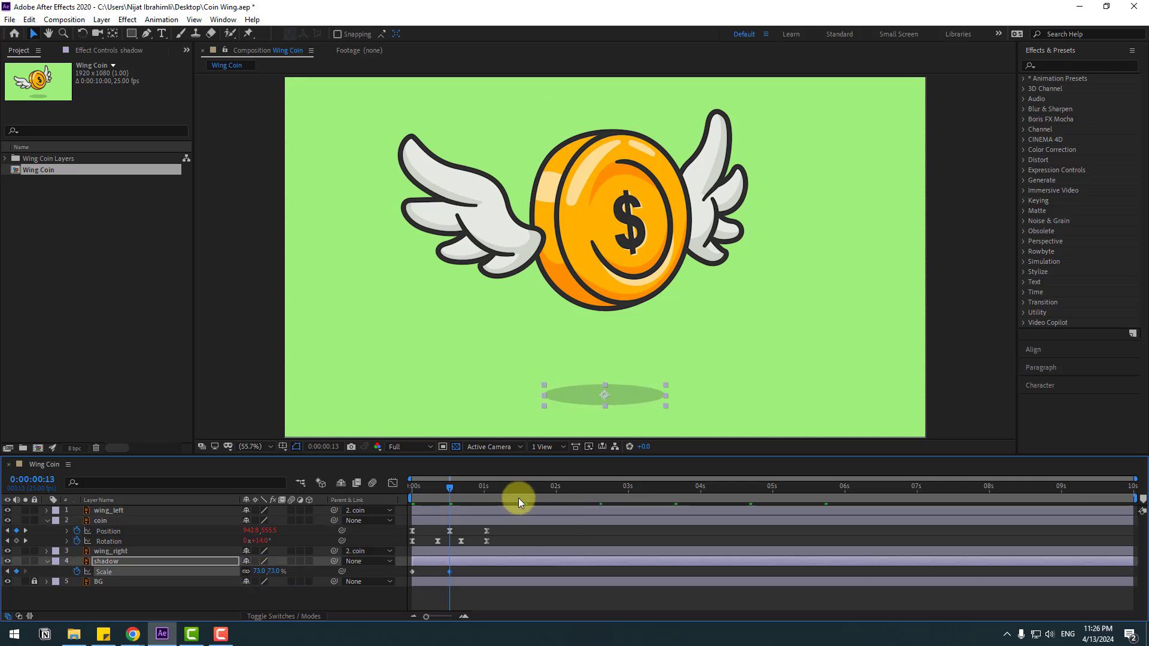
# Copy the shadow's first Scale keyframe to 0:00:01:01 and apply Easy Ease to all its Scale keyframes.
pyautogui.moveTo(460, 492); pyautogui.dragTo(487, 486)
pyautogui.moveTo(421, 569); pyautogui.dragTo(416, 576)
pyautogui.hotkey('ctrl', 'c')
pyautogui.hotkey('ctrl', 'v')
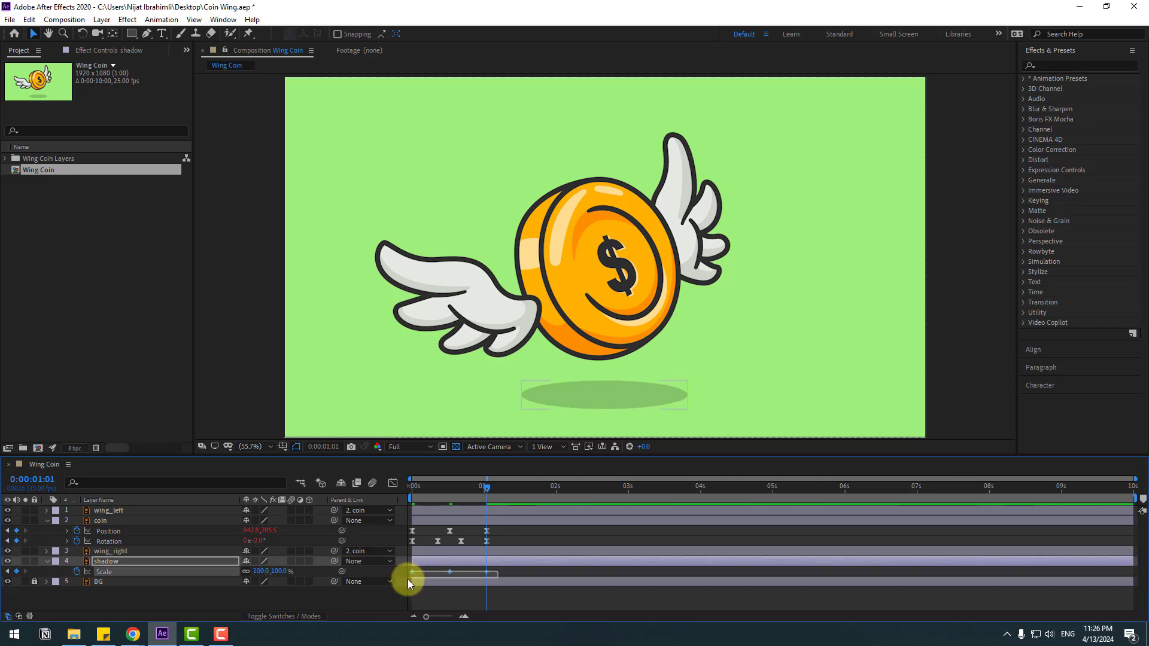
pyautogui.rightClick(411, 574)
pyautogui.moveTo(419, 566)
pyautogui.click(636, 483)
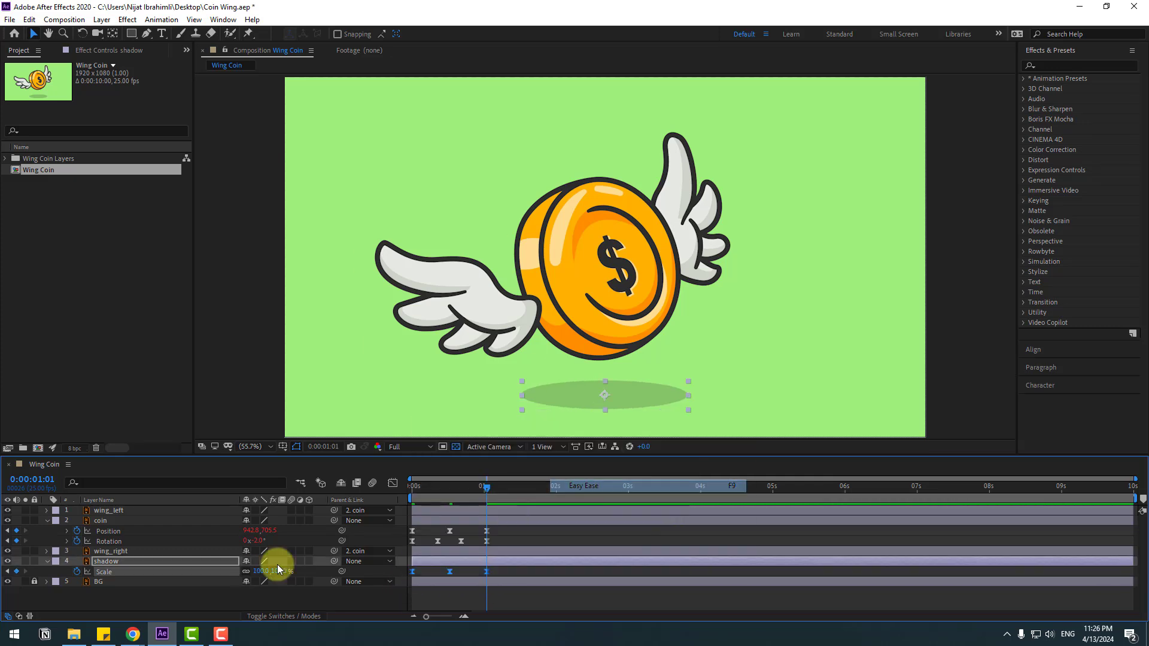
# Add the expression loopOutDuration(type = "cycle", duration = 0) to the shadow's Scale, preview the loop, and collapse the shadow layer.
pyautogui.click(174, 588)
pyautogui.keyDown('alt'); pyautogui.click(77, 572); pyautogui.keyUp('alt')
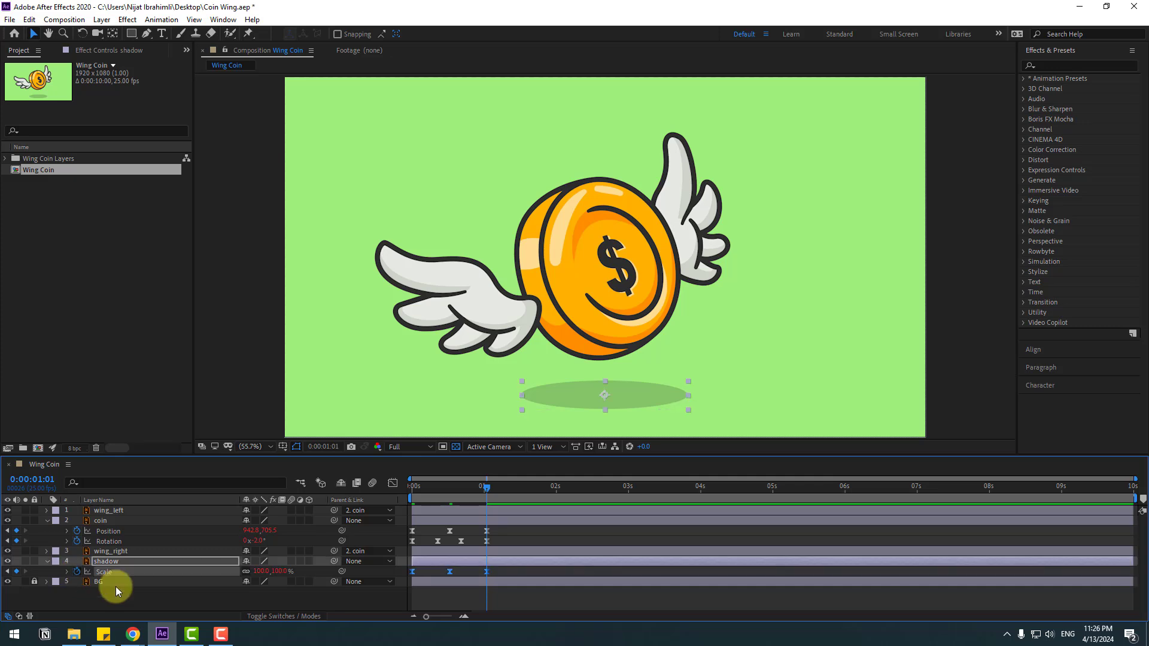
pyautogui.click(287, 581)
pyautogui.moveTo(371, 507)
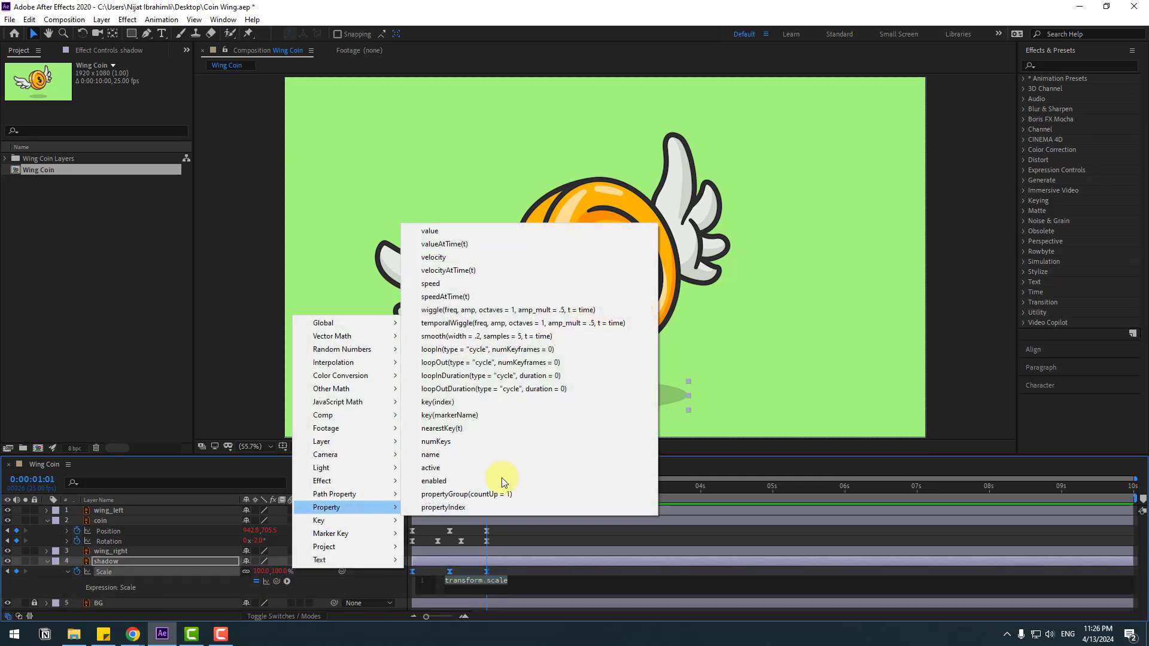
pyautogui.click(500, 389)
pyautogui.click(477, 570)
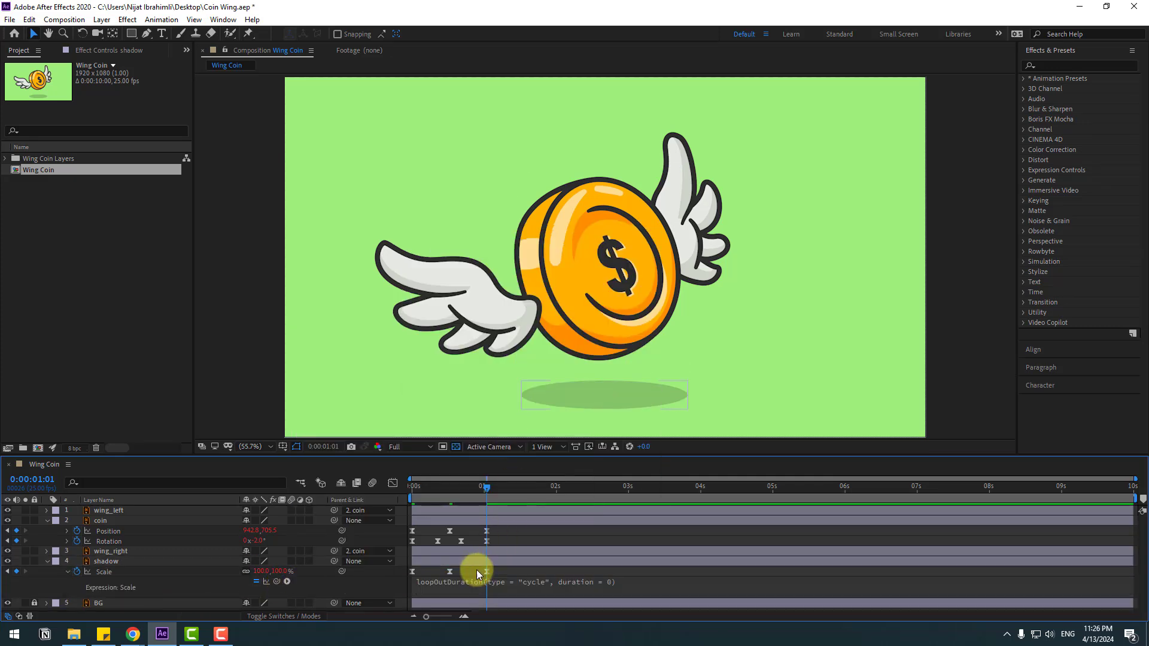
pyautogui.press('space')
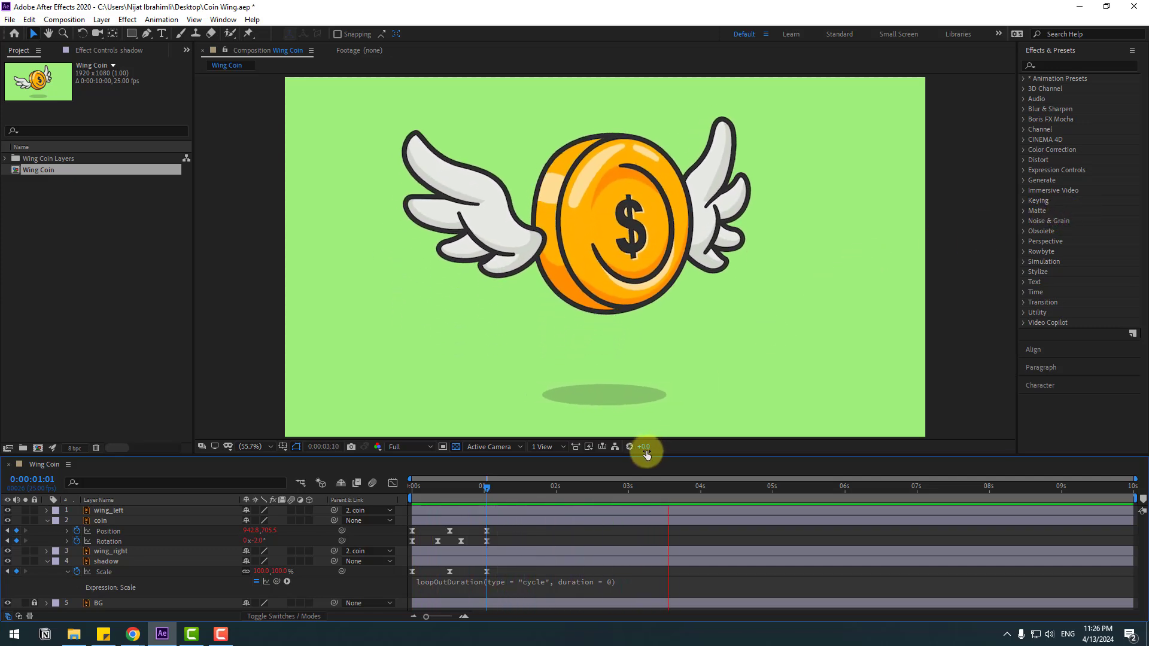
pyautogui.click(59, 562)
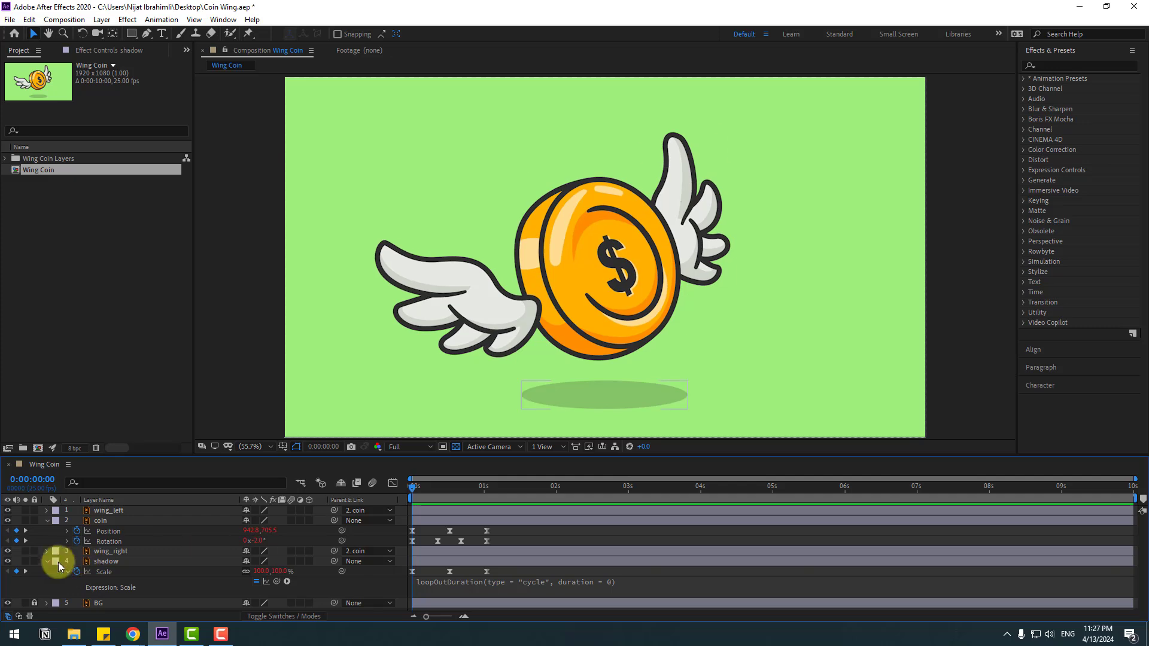
pyautogui.click(48, 562)
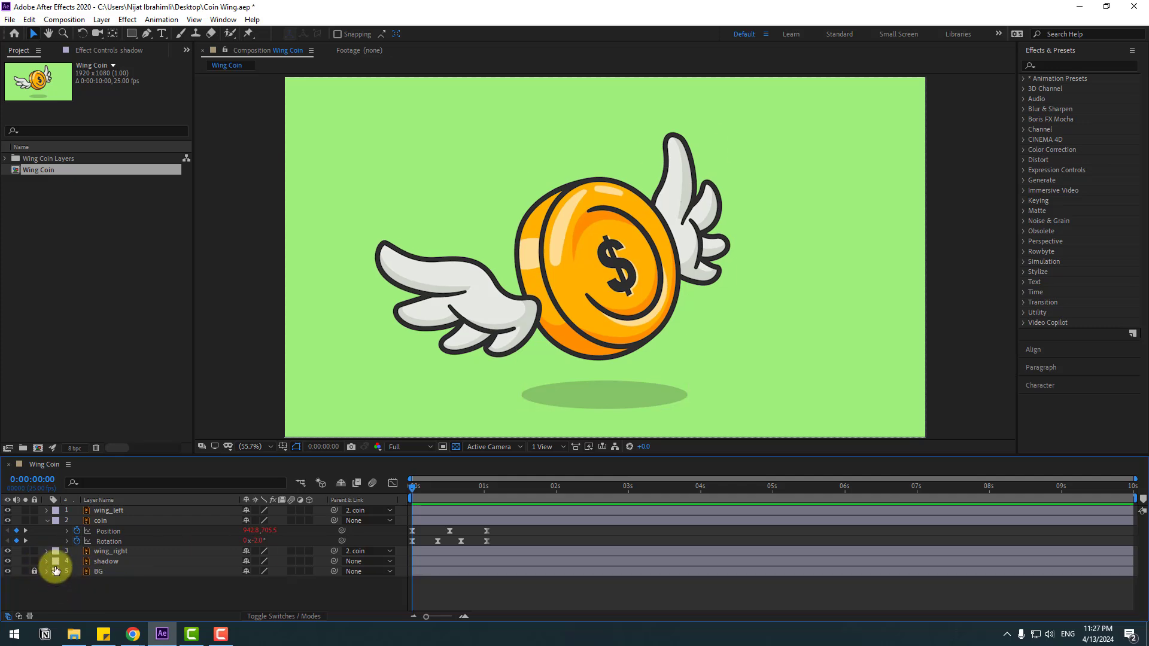
# Move the wing_left layer's anchor point to the wing's base, where it joins the coin.
pyautogui.click(110, 511)
pyautogui.click(113, 33)
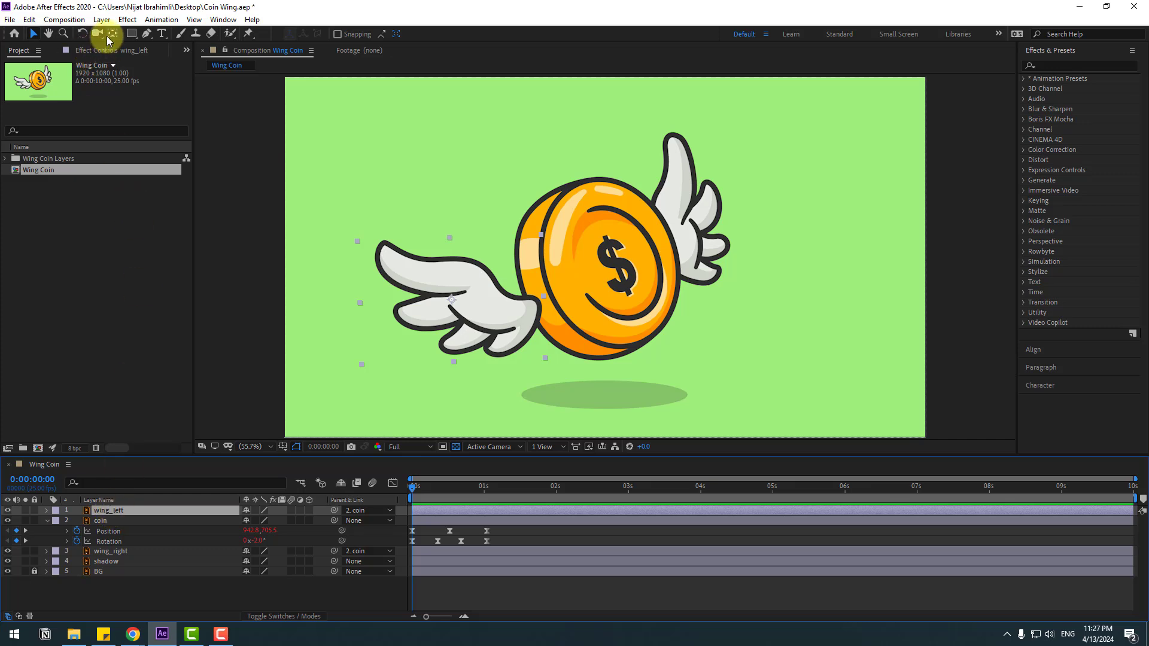
pyautogui.moveTo(452, 303); pyautogui.dragTo(513, 310)
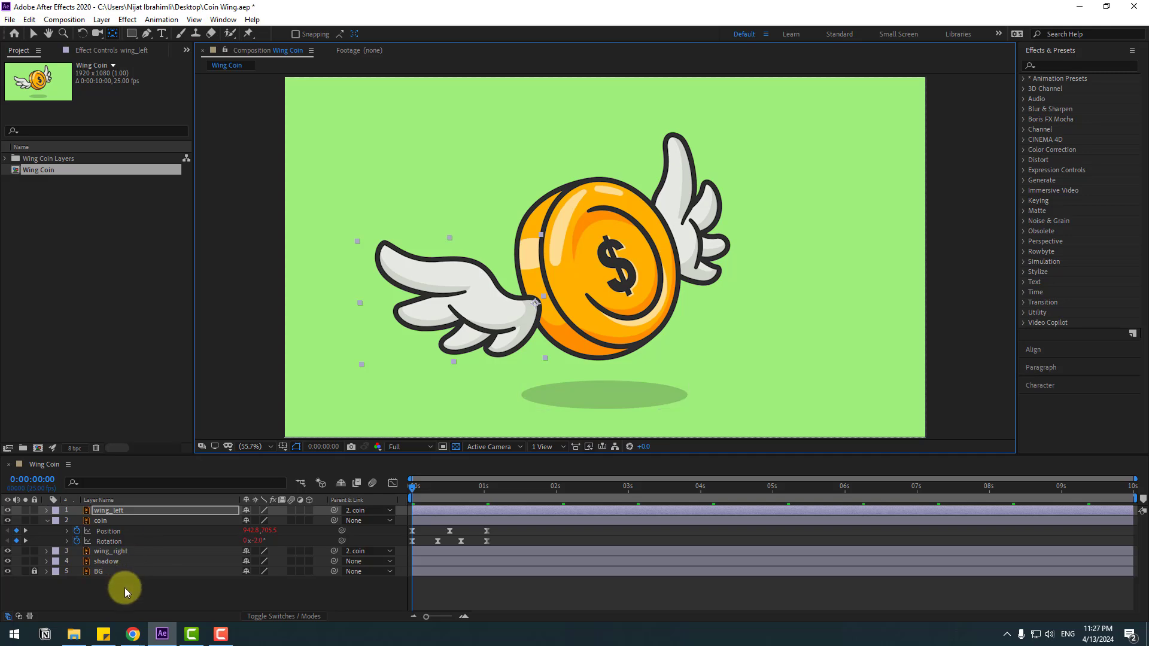
# Solo the wing_right layer, move its anchor point to the base of the wing, and turn solo off.
pyautogui.click(114, 552)
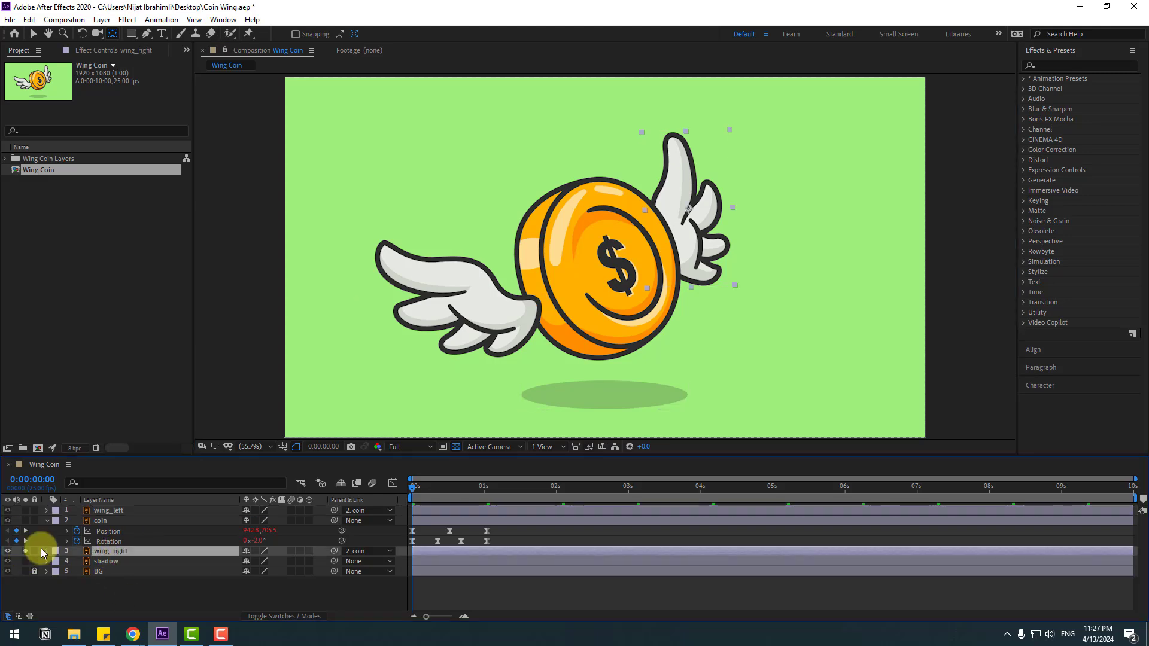
pyautogui.click(687, 227)
pyautogui.moveTo(689, 214); pyautogui.dragTo(680, 247)
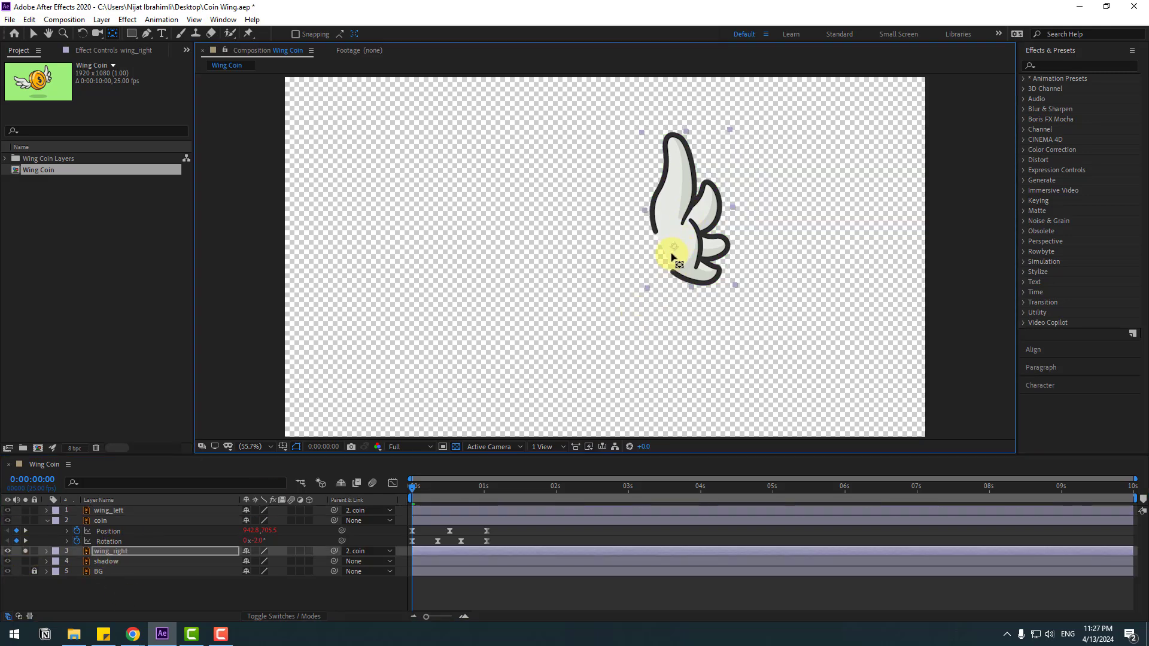
pyautogui.click(33, 34)
pyautogui.click(90, 483)
pyautogui.click(25, 551)
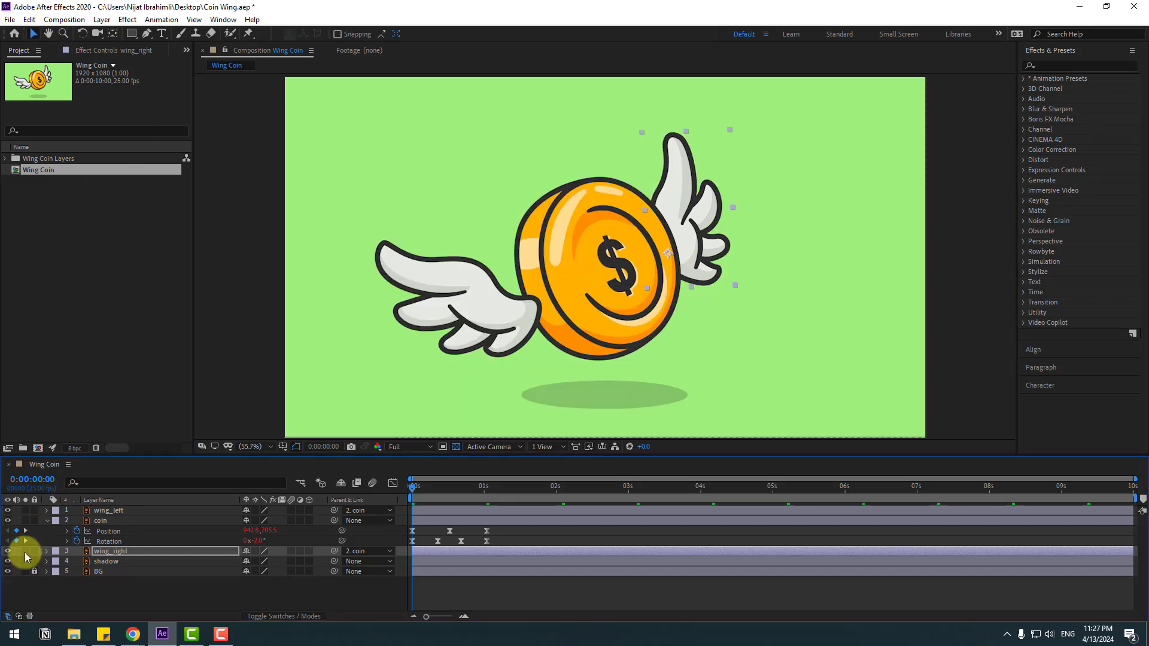
# Add Rotation keyframes to both wings at frame 0, with wing_left at 14° and wing_right at -21°.
pyautogui.click(109, 511)
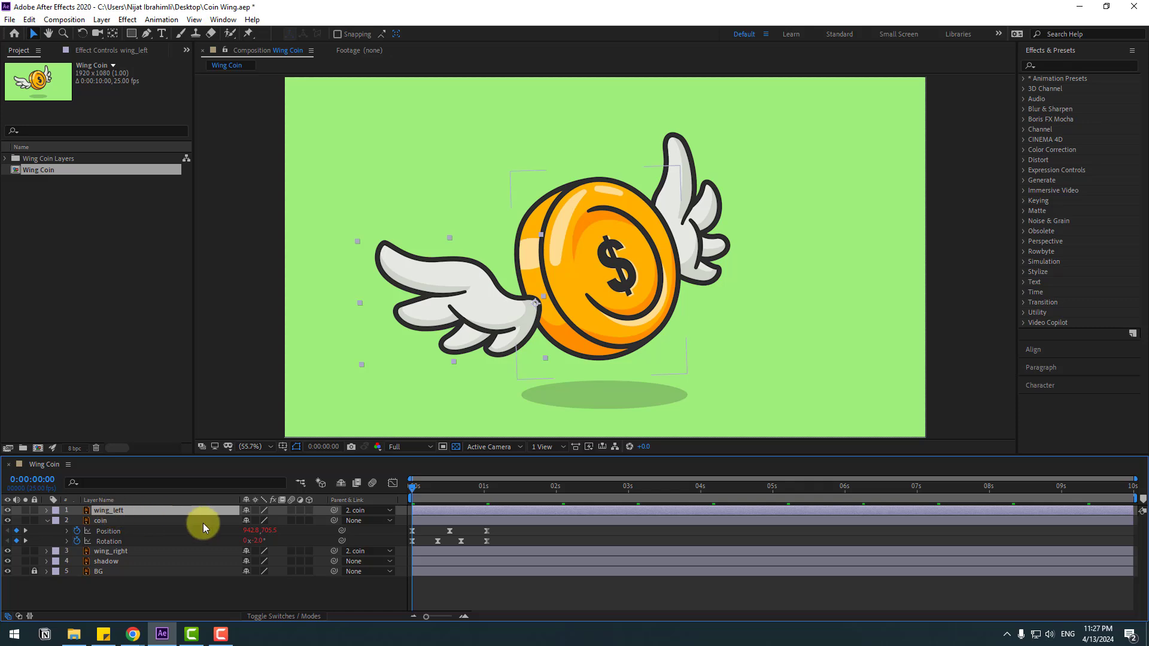
pyautogui.keyDown('ctrl'); pyautogui.click(119, 554); pyautogui.keyUp('ctrl')
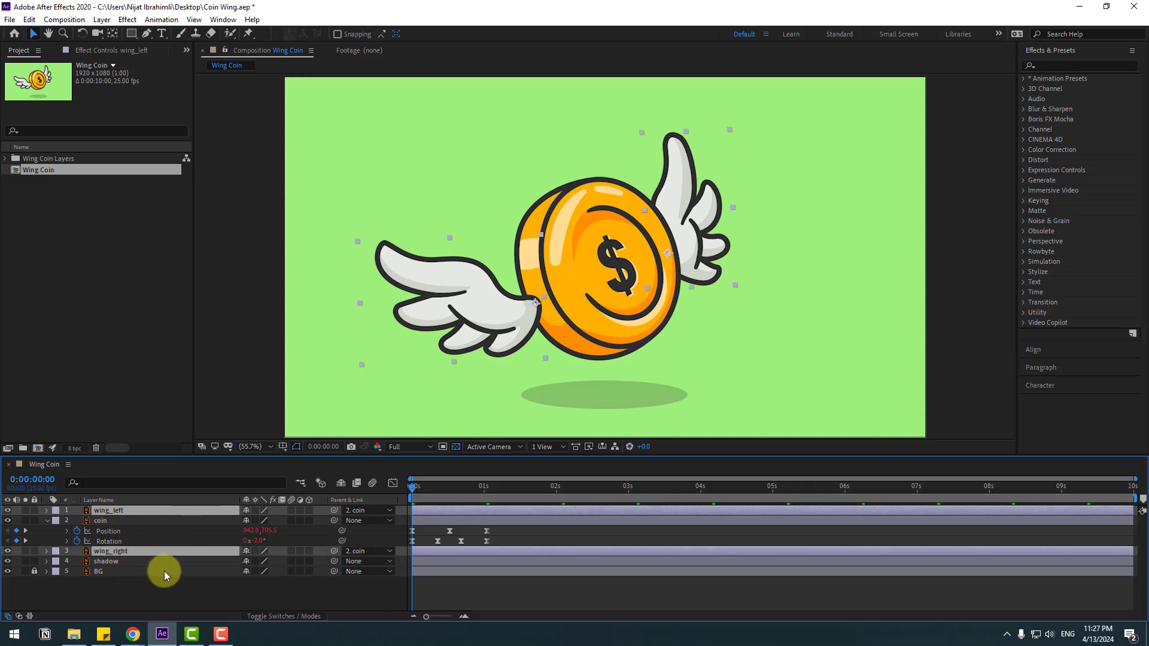
pyautogui.press('r')
pyautogui.click(77, 521)
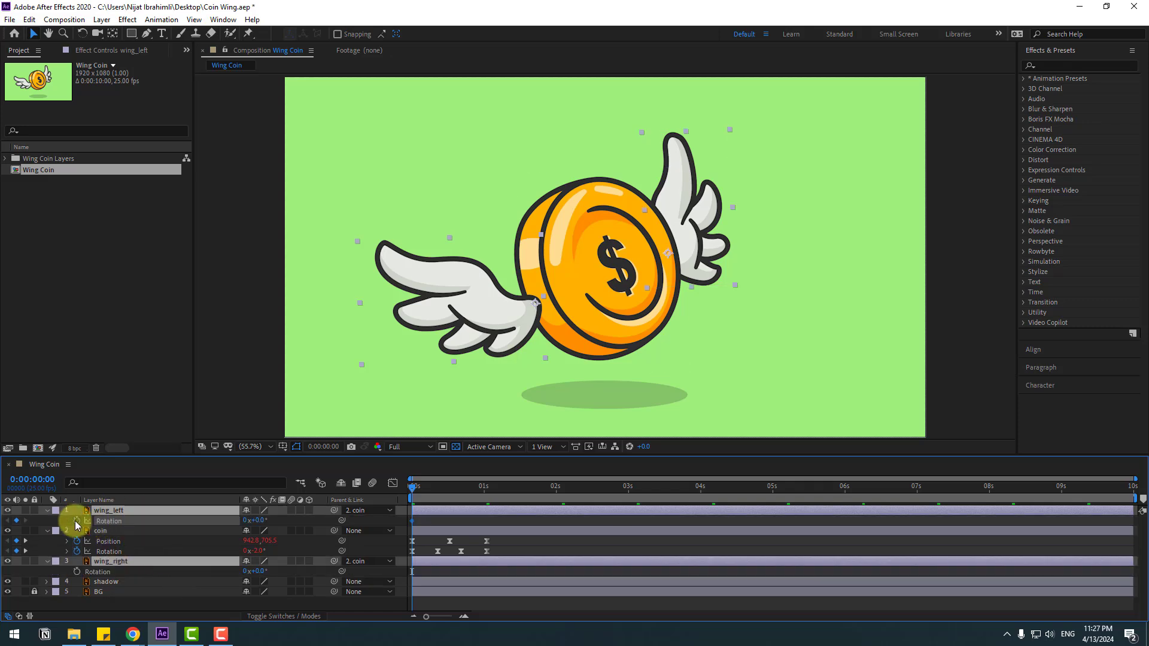
pyautogui.click(421, 526)
pyautogui.moveTo(259, 520); pyautogui.dragTo(259, 522)
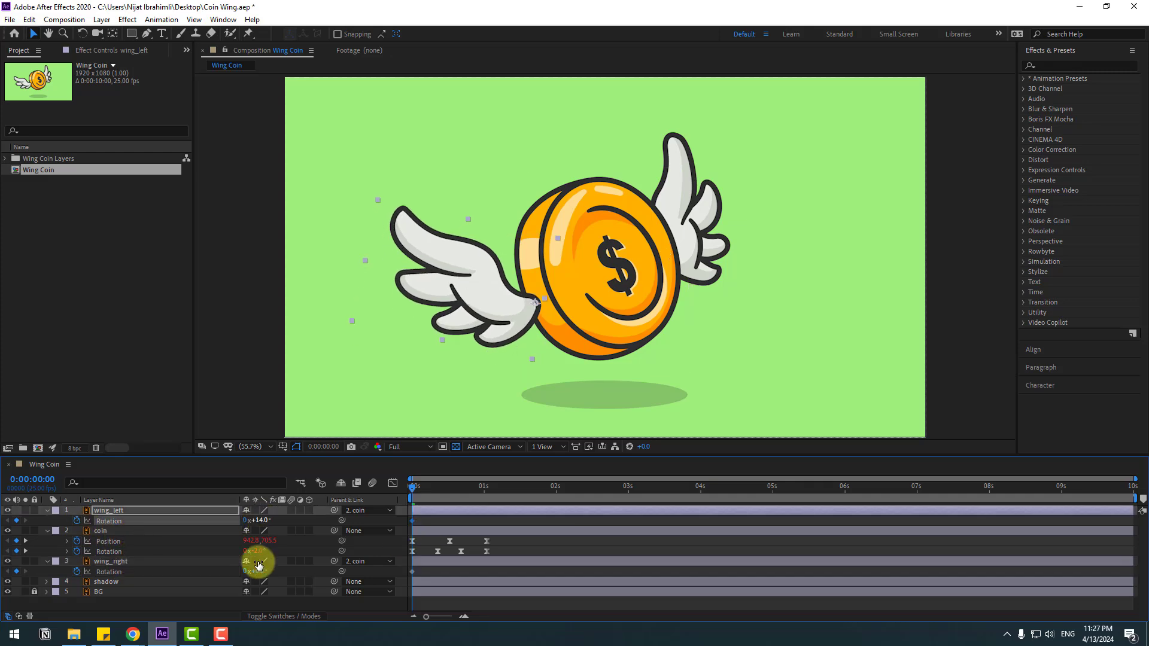
pyautogui.moveTo(257, 571); pyautogui.dragTo(242, 570)
# Add Rotation keyframes at 0:00:00:13, with wing_left at -33° and wing_right at 28°.
pyautogui.moveTo(420, 486); pyautogui.dragTo(450, 490)
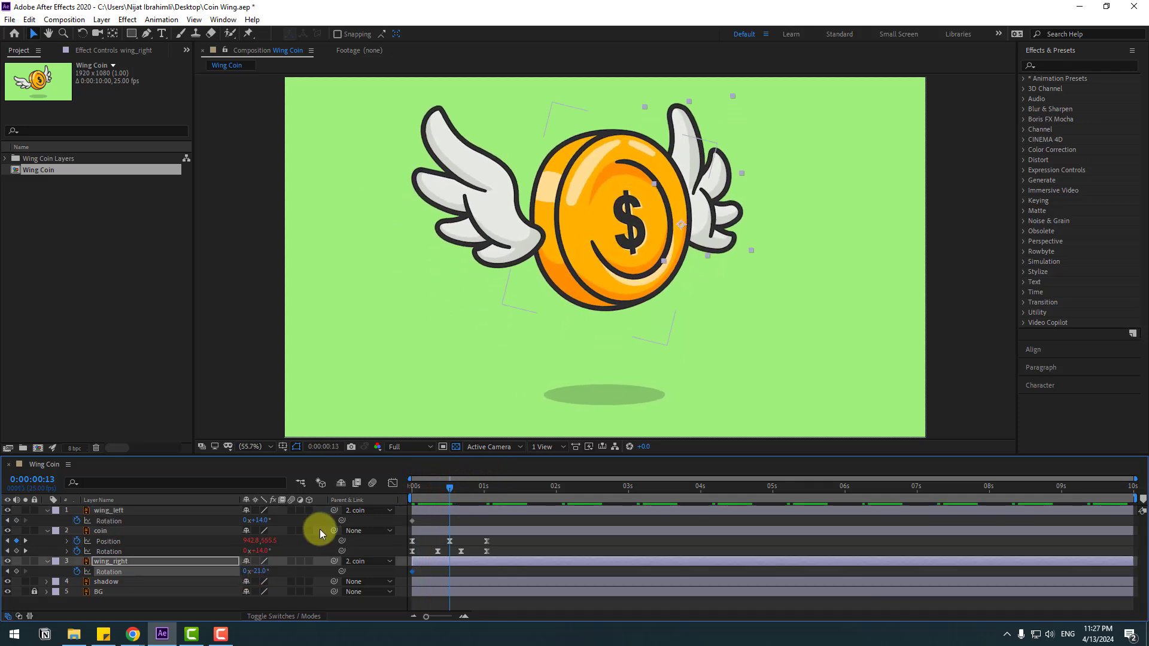
pyautogui.moveTo(258, 520); pyautogui.dragTo(240, 525)
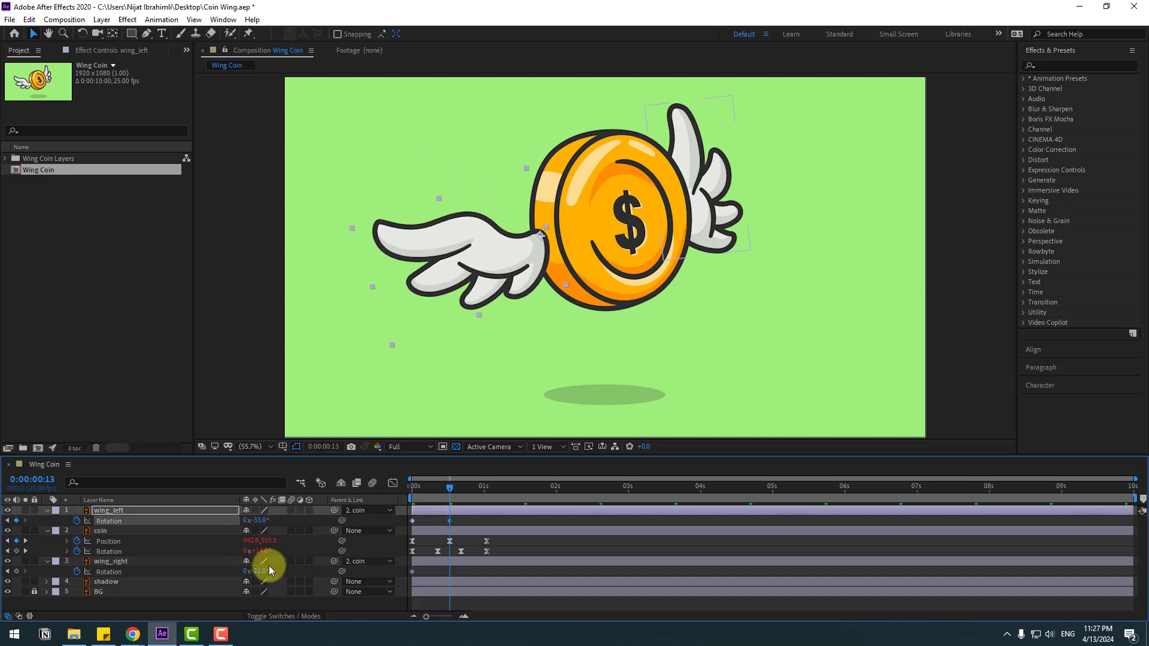
pyautogui.moveTo(258, 572); pyautogui.dragTo(282, 562)
# Copy the first Rotation keyframe of each wing to 0:00:01:01.
pyautogui.moveTo(461, 486); pyautogui.dragTo(487, 487)
pyautogui.moveTo(424, 521); pyautogui.dragTo(403, 525)
pyautogui.hotkey('ctrl', 'c')
pyautogui.hotkey('ctrl', 'v')
pyautogui.moveTo(423, 572); pyautogui.dragTo(407, 577)
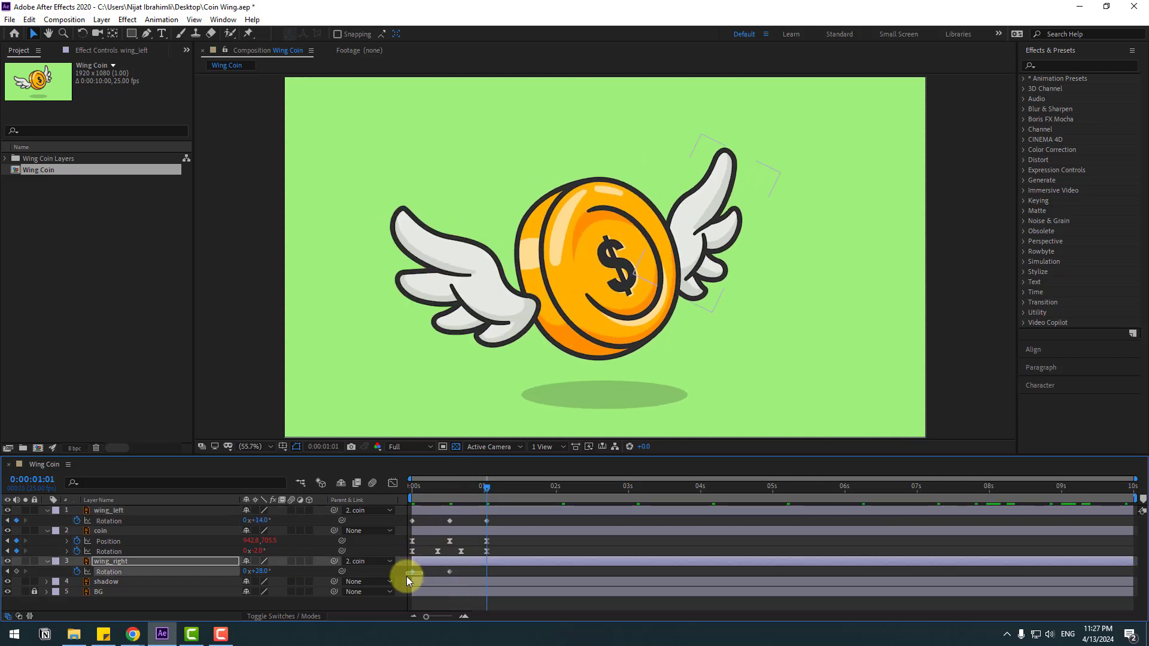
pyautogui.hotkey('ctrl', 'c')
pyautogui.hotkey('ctrl', 'v')
# Apply Easy Ease to all Rotation keyframes of both wings.
pyautogui.moveTo(494, 523); pyautogui.dragTo(408, 529)
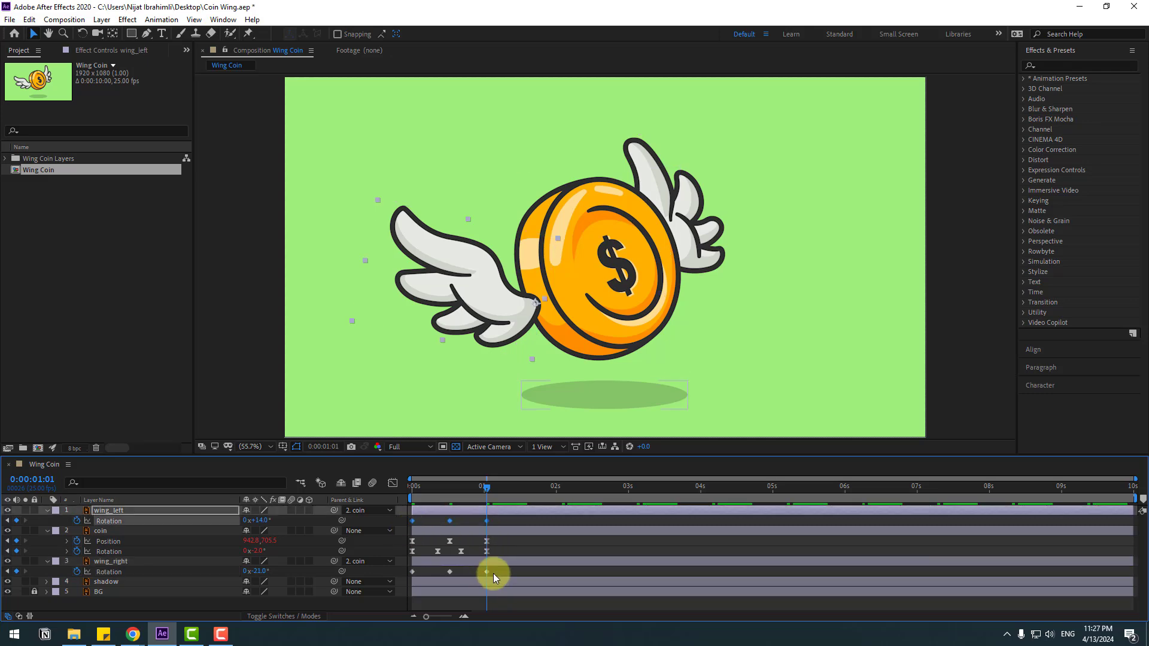
pyautogui.moveTo(493, 573); pyautogui.dragTo(413, 577)
pyautogui.rightClick(412, 576)
pyautogui.moveTo(482, 566)
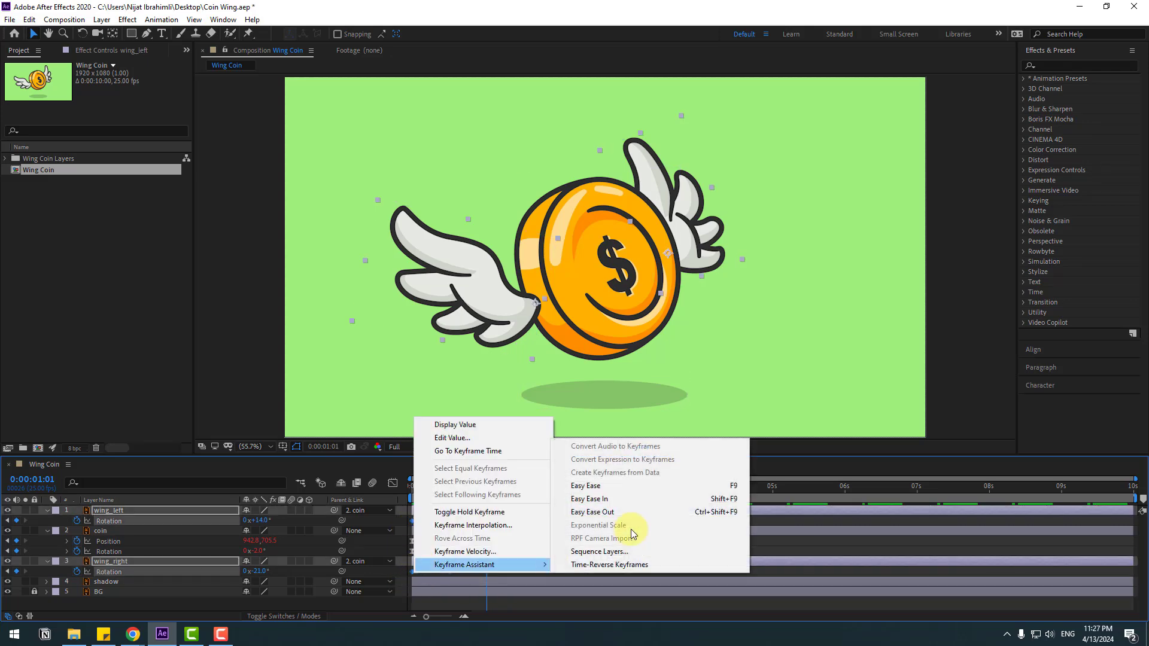
pyautogui.click(617, 490)
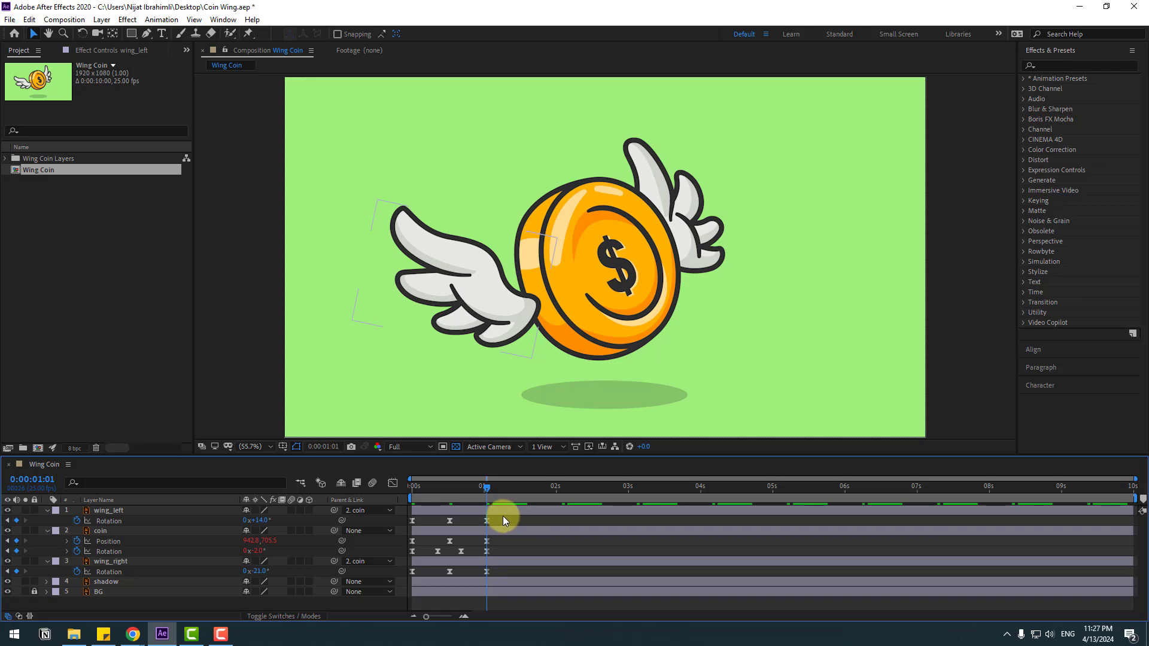
# Add the expression loopOutDuration(type = "cycle", duration = 0) to the wing_left layer's Rotation.
pyautogui.keyDown('alt'); pyautogui.click(77, 521); pyautogui.keyUp('alt')
pyautogui.click(288, 530)
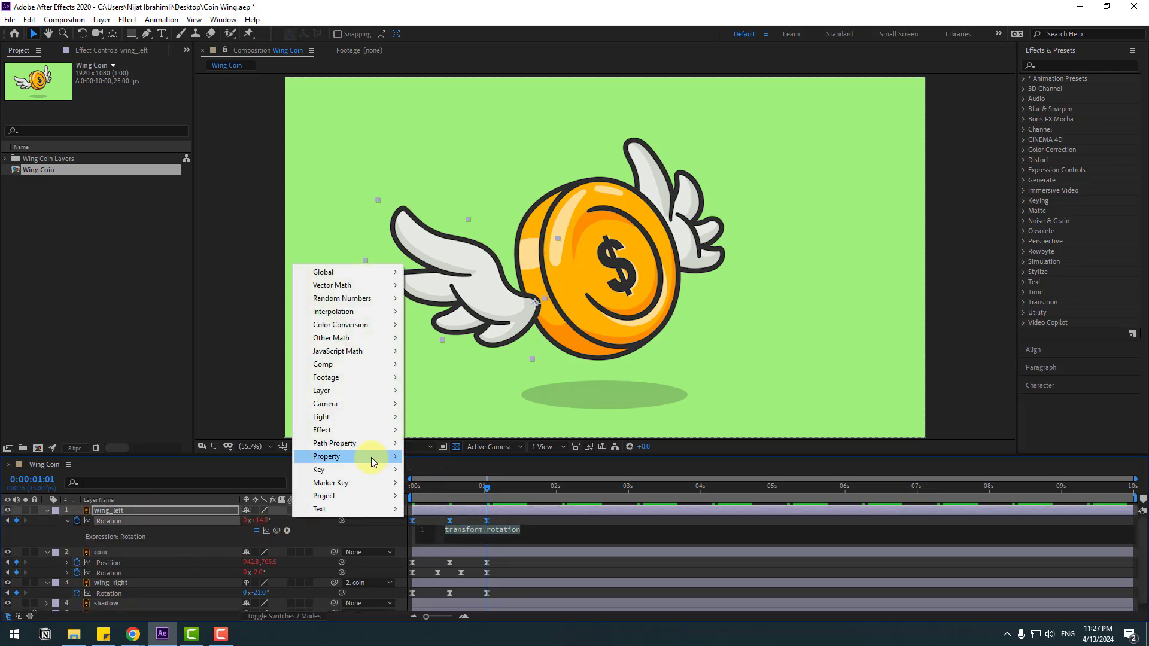
pyautogui.moveTo(371, 457)
pyautogui.click(522, 339)
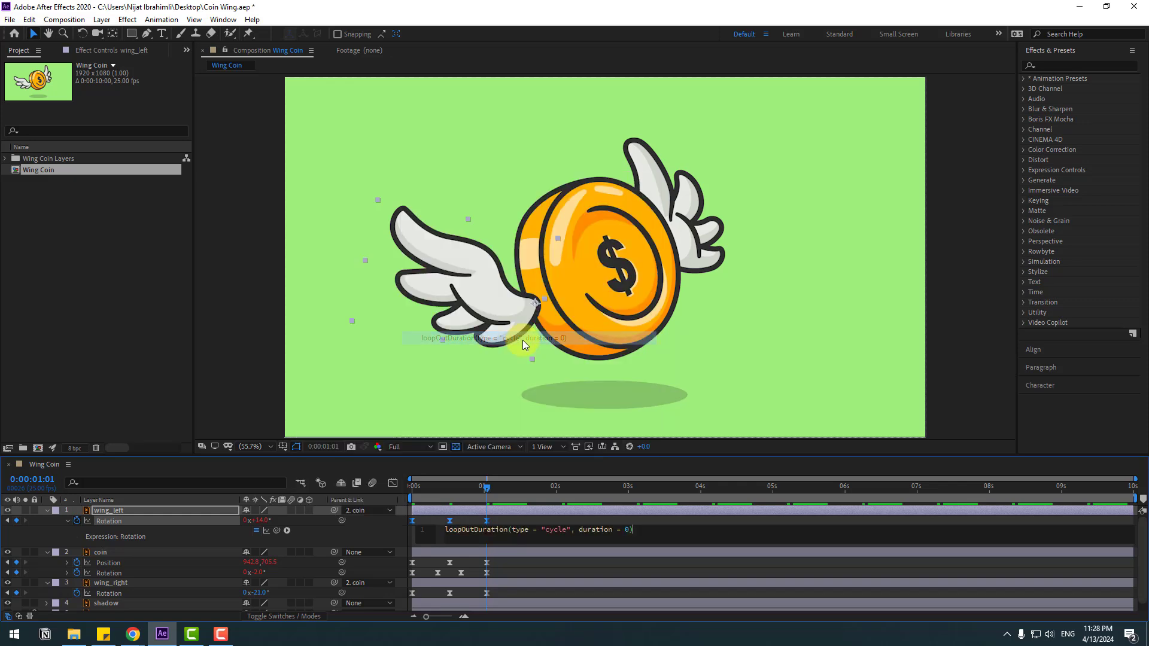
pyautogui.click(513, 518)
# Add the expression loopOutDuration(type = "cycle", duration = 0) to the wing_right layer's Rotation.
pyautogui.scroll(-1, 144, 581)
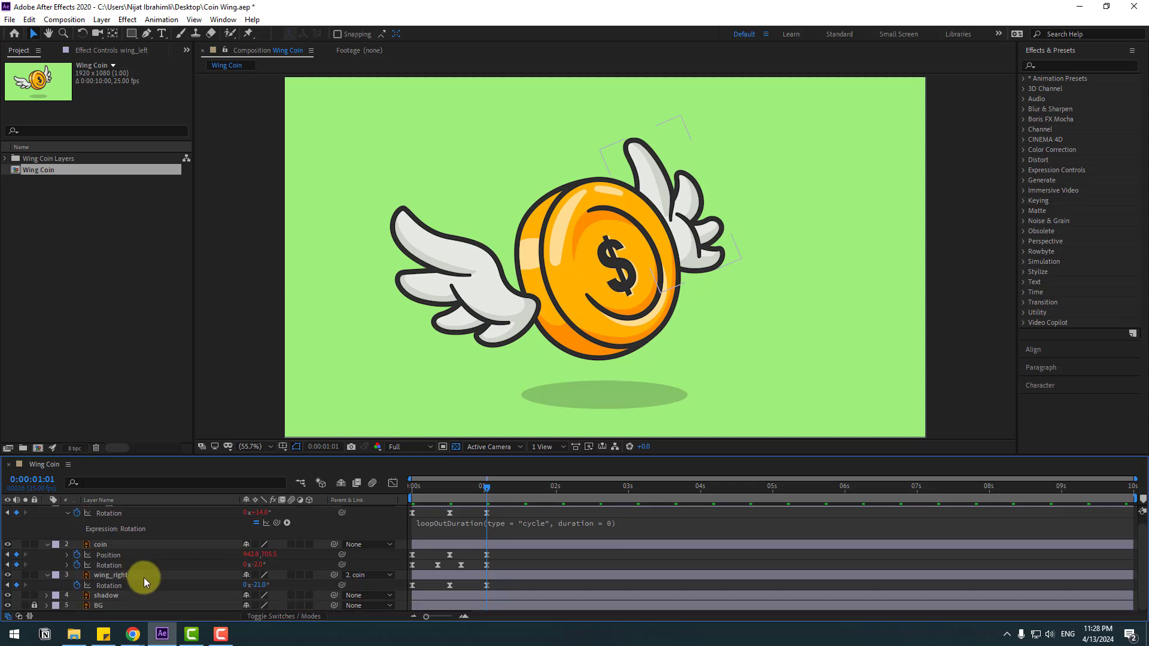
pyautogui.click(110, 576)
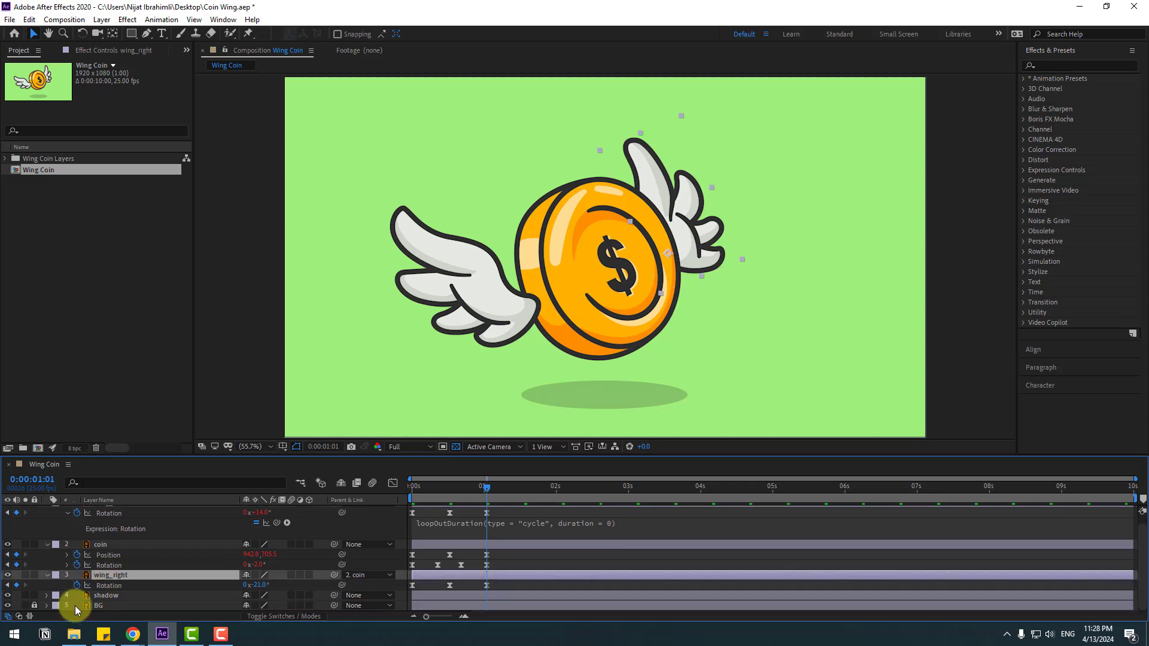
pyautogui.keyDown('alt'); pyautogui.click(77, 584); pyautogui.keyUp('alt')
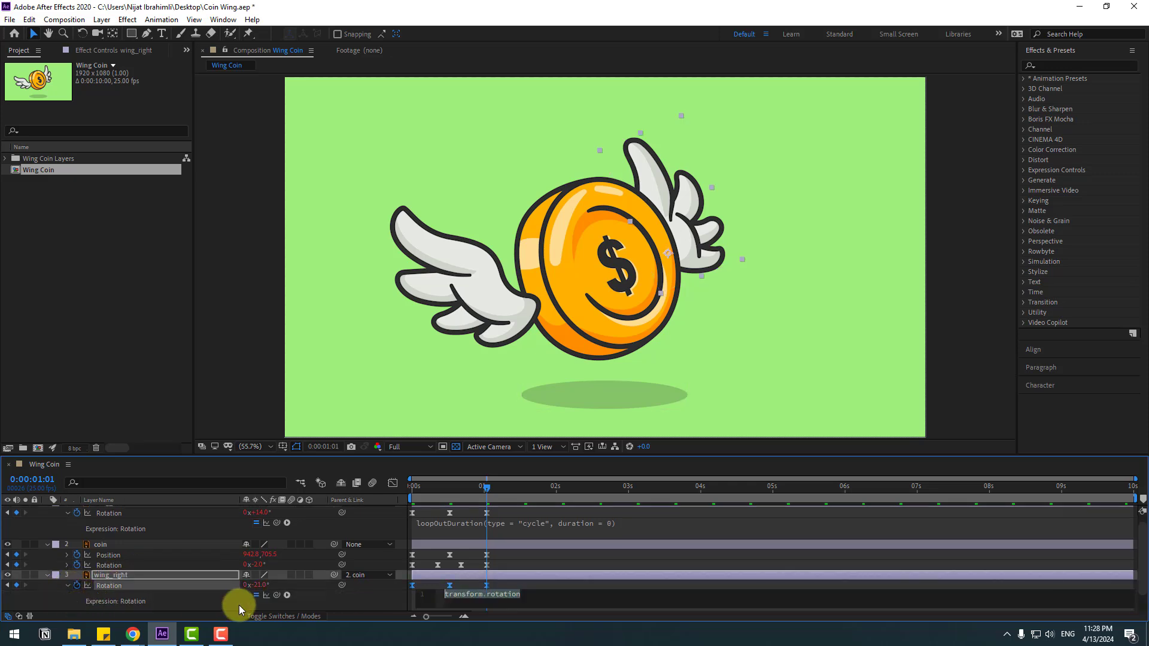
pyautogui.click(288, 594)
pyautogui.moveTo(386, 521)
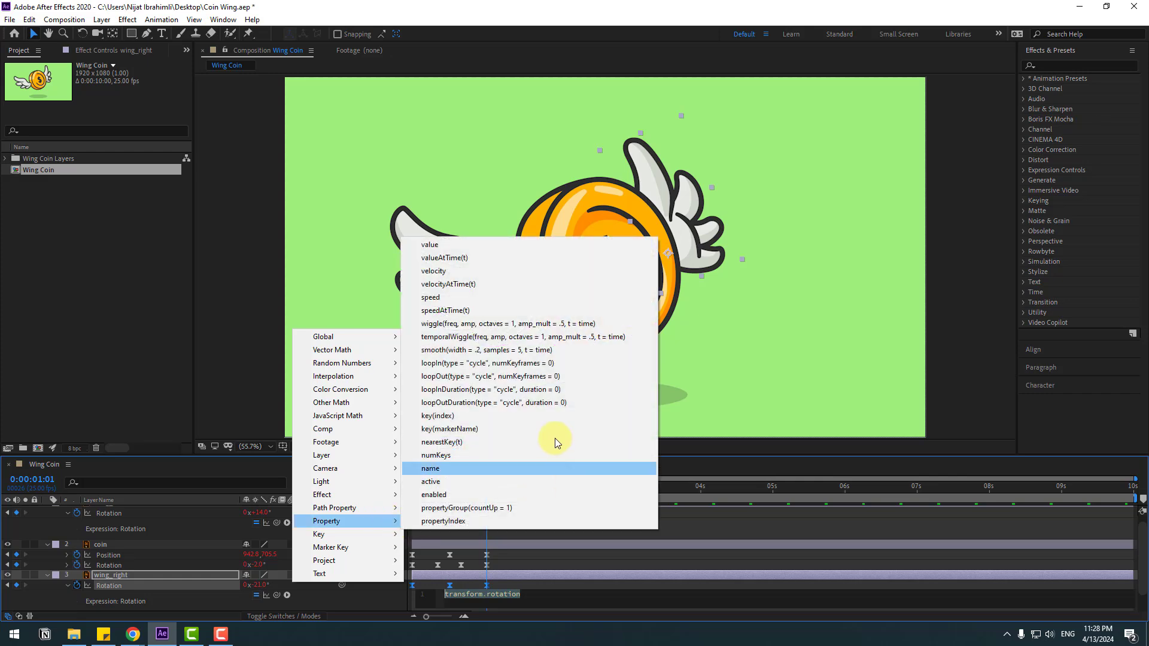
pyautogui.click(540, 406)
pyautogui.click(535, 562)
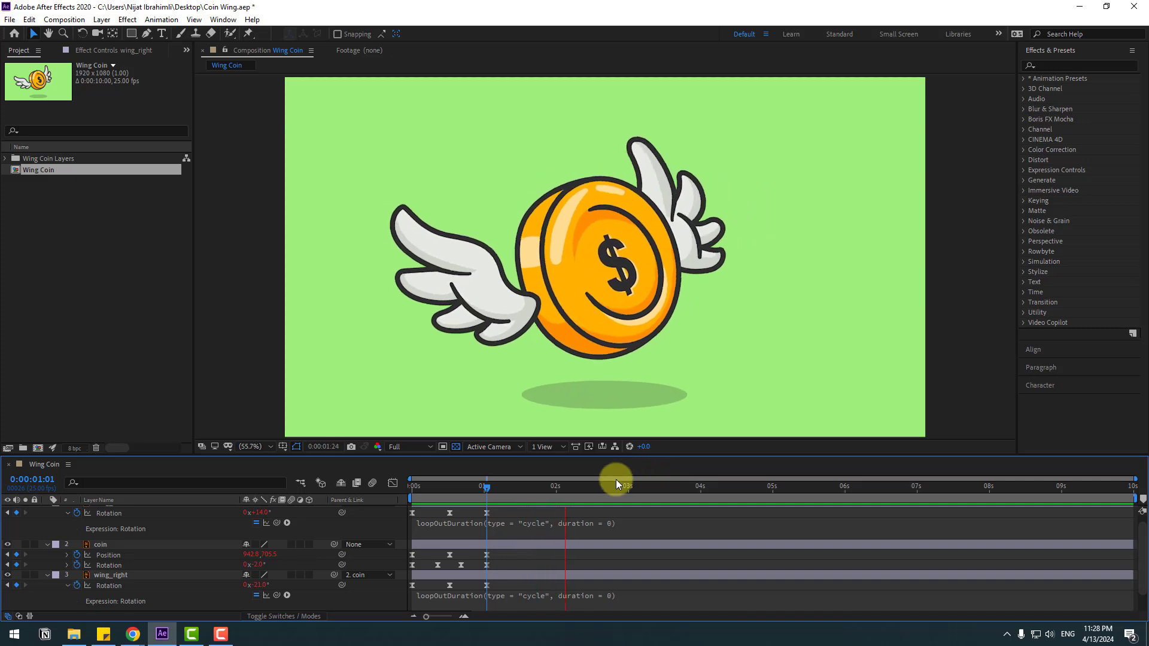
# Compress all Rotation keyframes of wing_left and wing_right proportionally towards the first keyframe and preview the faster flapping.
pyautogui.click(467, 488)
pyautogui.scroll(1, 491, 529)
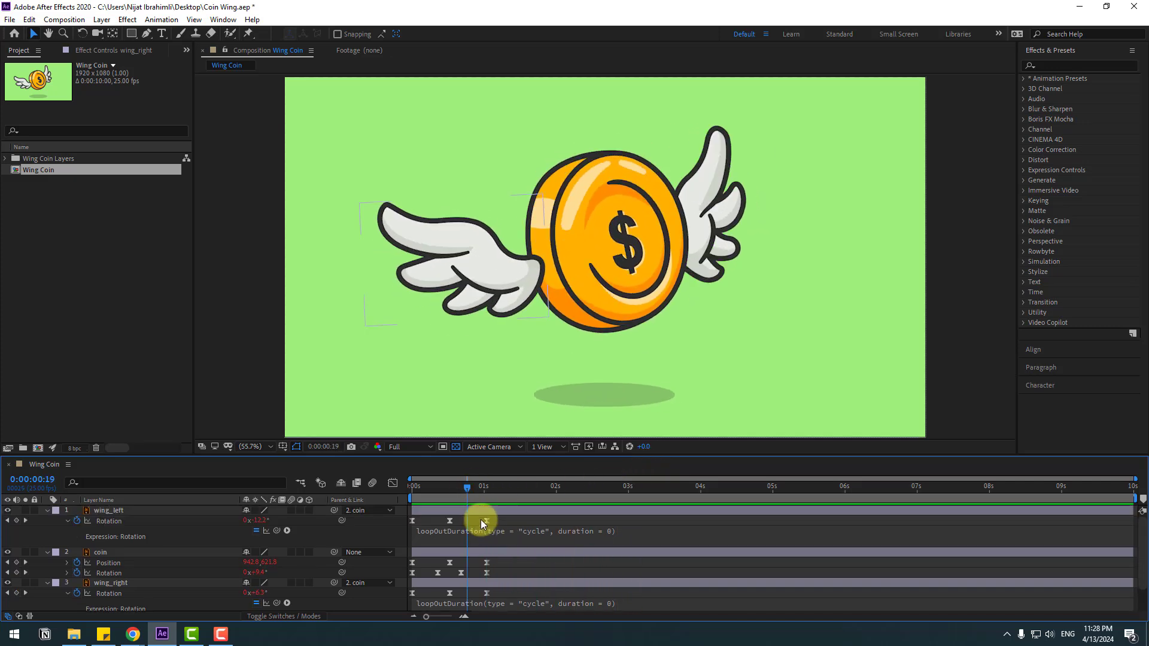
pyautogui.click(413, 521)
pyautogui.moveTo(494, 594); pyautogui.dragTo(423, 595)
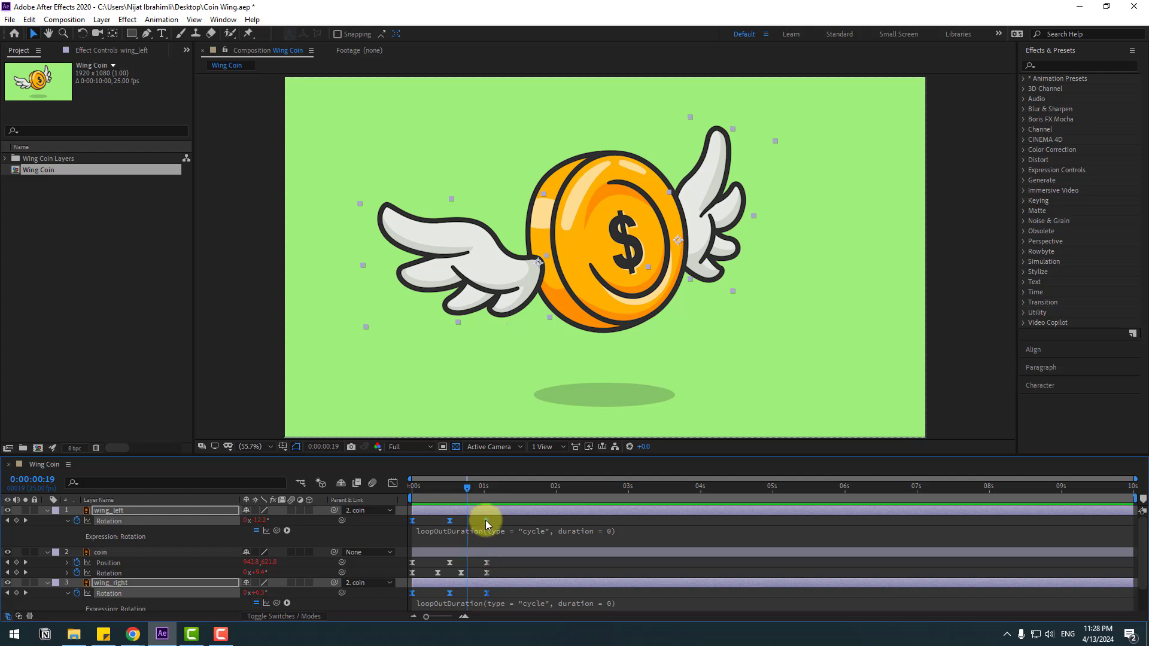
pyautogui.moveTo(486, 522); pyautogui.dragTo(461, 534)
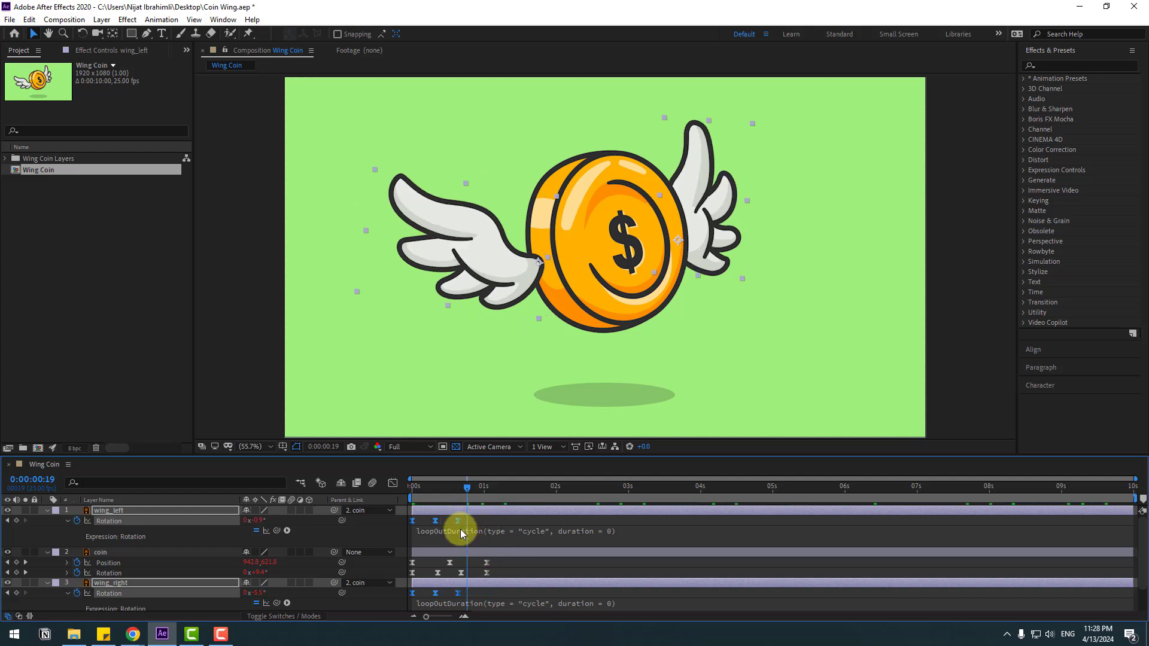
pyautogui.press('space')
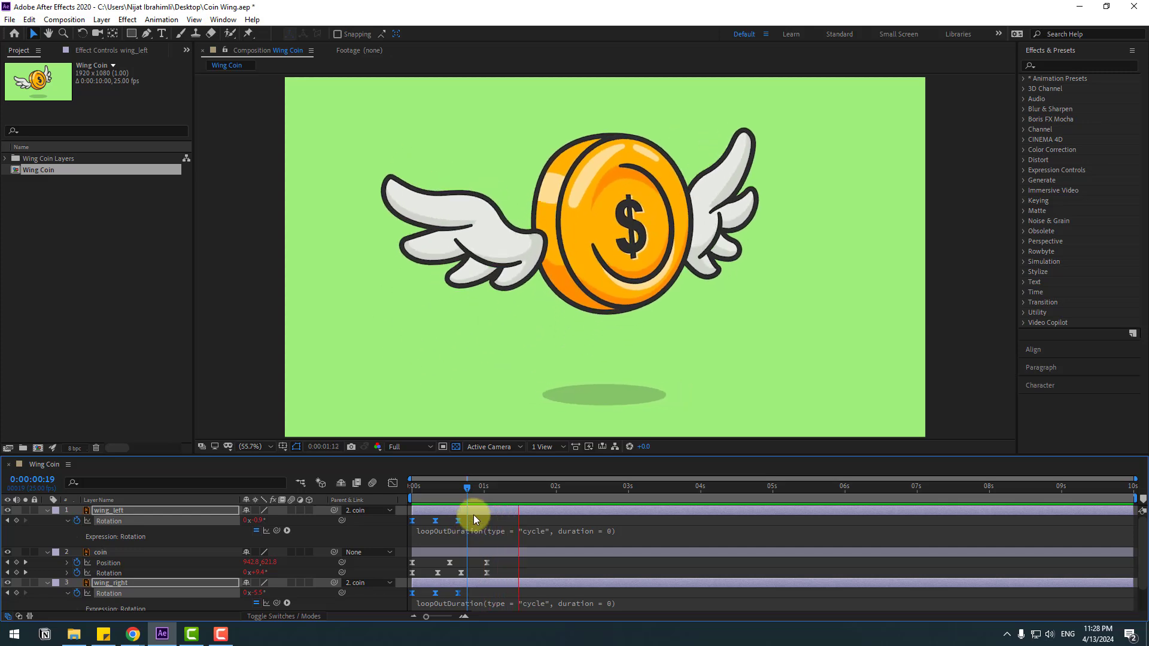
# Compress both wings' Rotation keyframes further so the last ones fall at 0:00:00:10, and preview the loop.
pyautogui.click(451, 491)
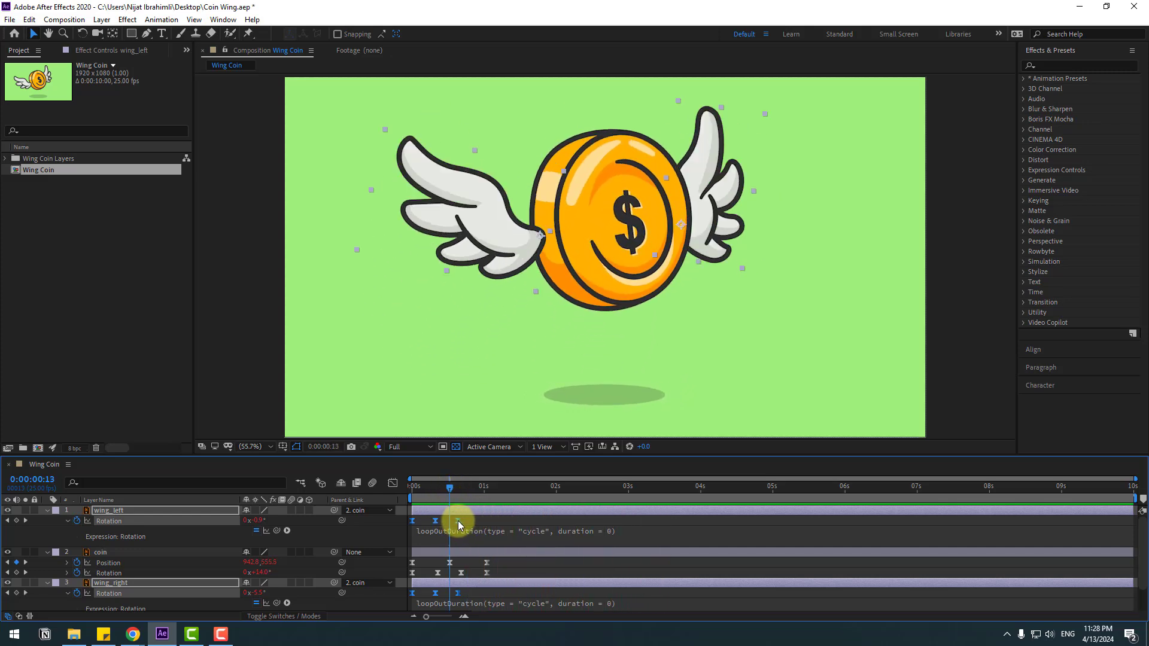
pyautogui.moveTo(457, 523); pyautogui.dragTo(444, 526)
pyautogui.press('space')
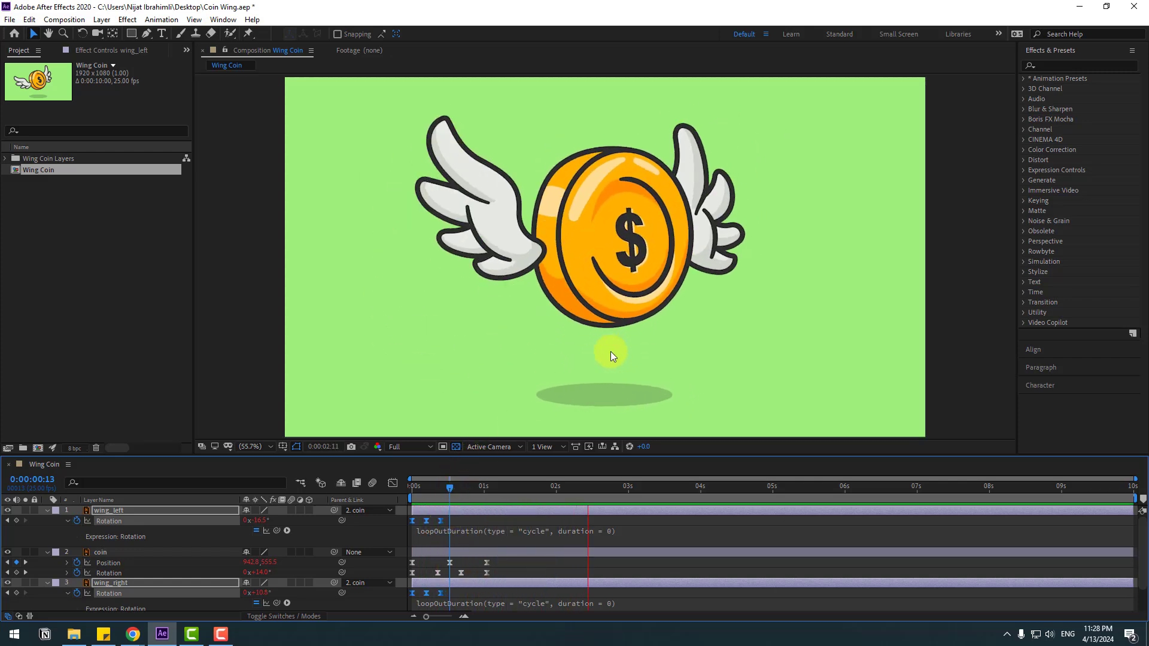
pyautogui.scroll(-1, 643, 340)
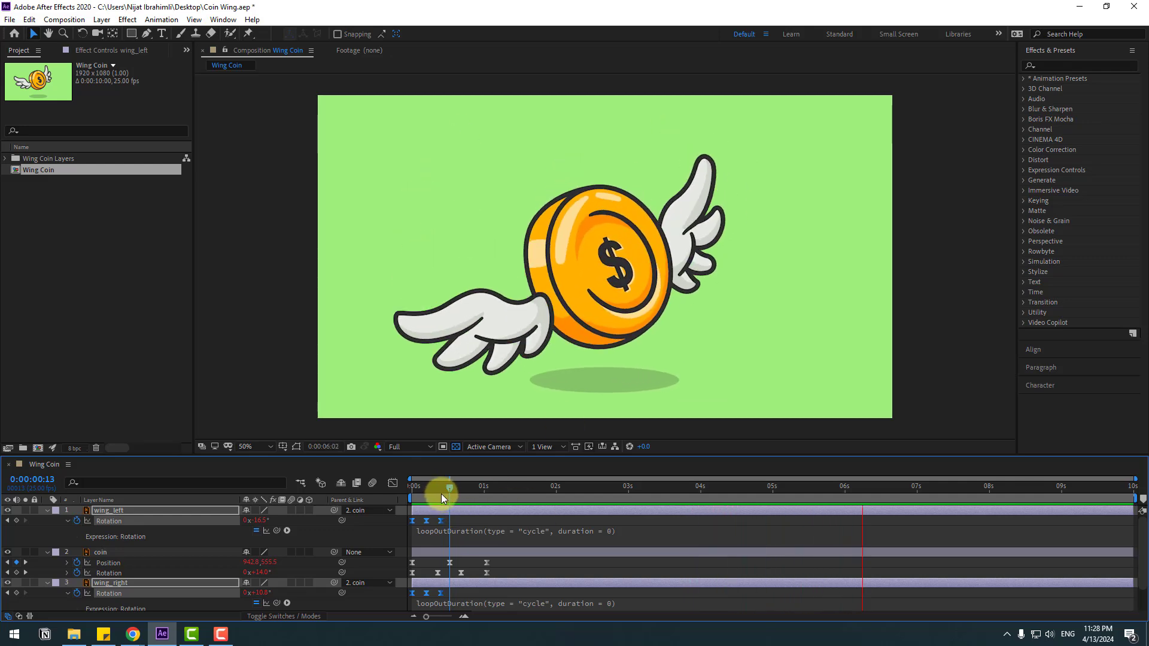
pyautogui.click(471, 522)
# At 0:00:00:00, place three puppet pins on wing_left: at its base by the coin, in its middle and at its upper tip.
pyautogui.press('Home')
pyautogui.click(118, 535)
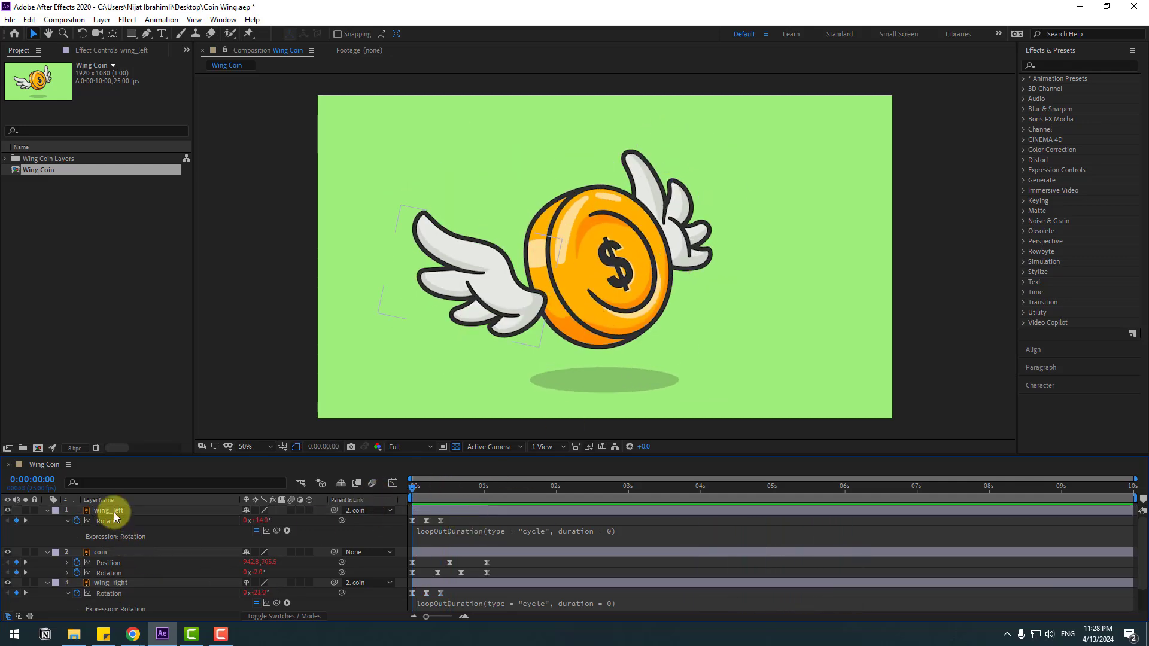
pyautogui.click(113, 512)
pyautogui.click(46, 511)
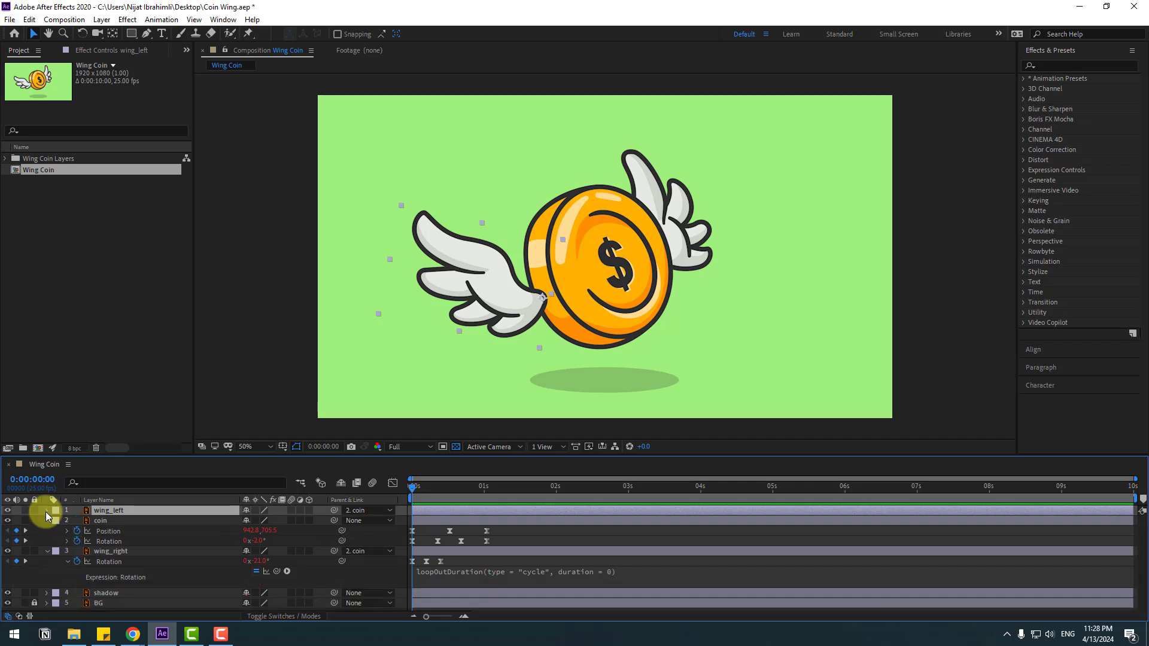
pyautogui.scroll(2, 429, 375)
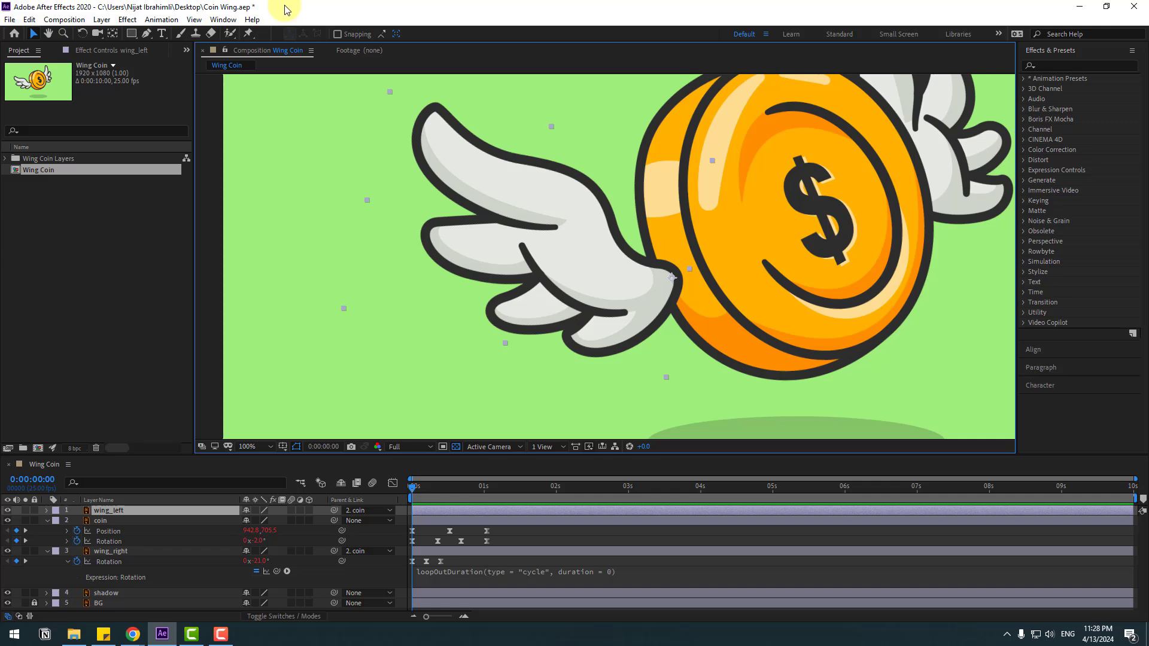
pyautogui.click(249, 34)
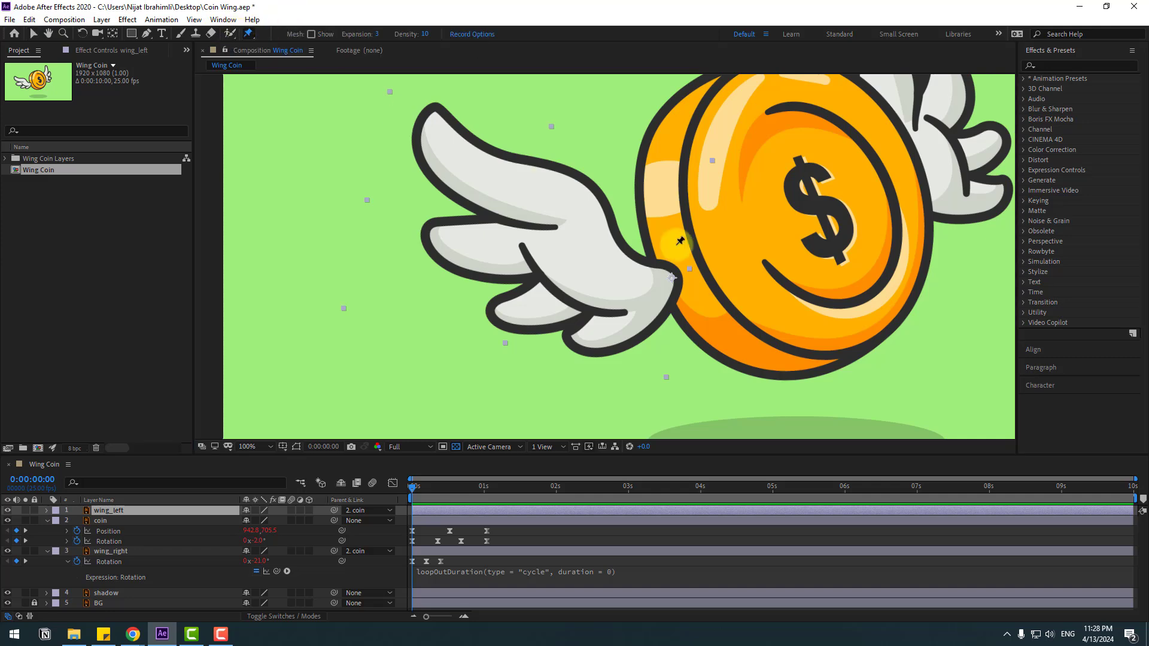
pyautogui.click(675, 277)
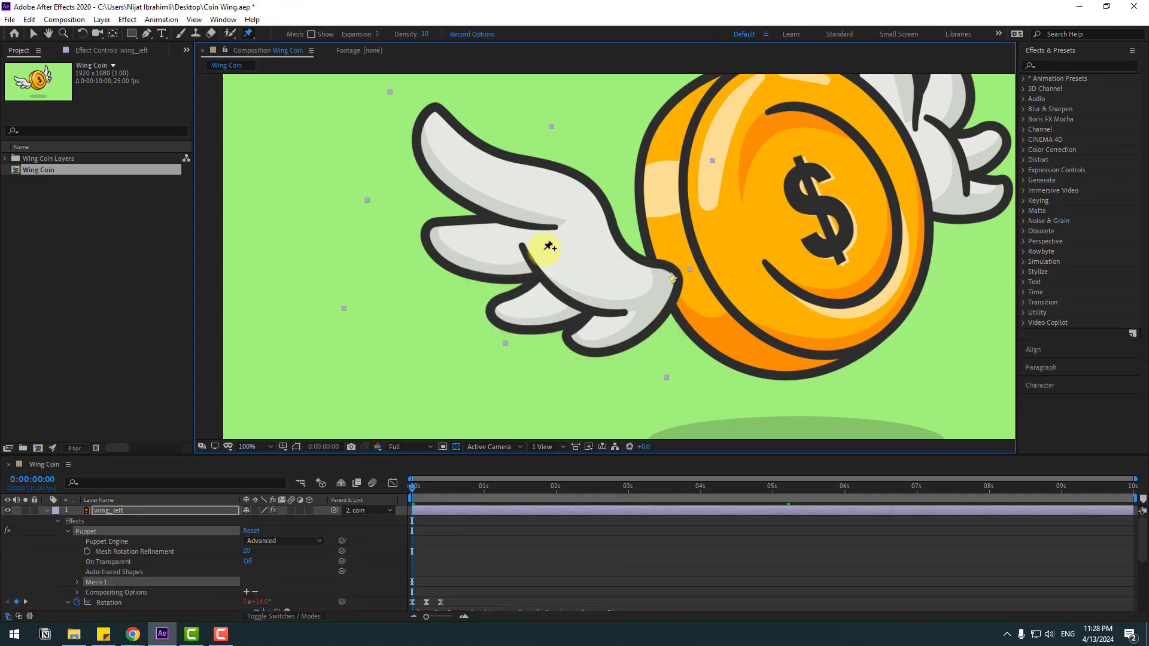
pyautogui.click(432, 115)
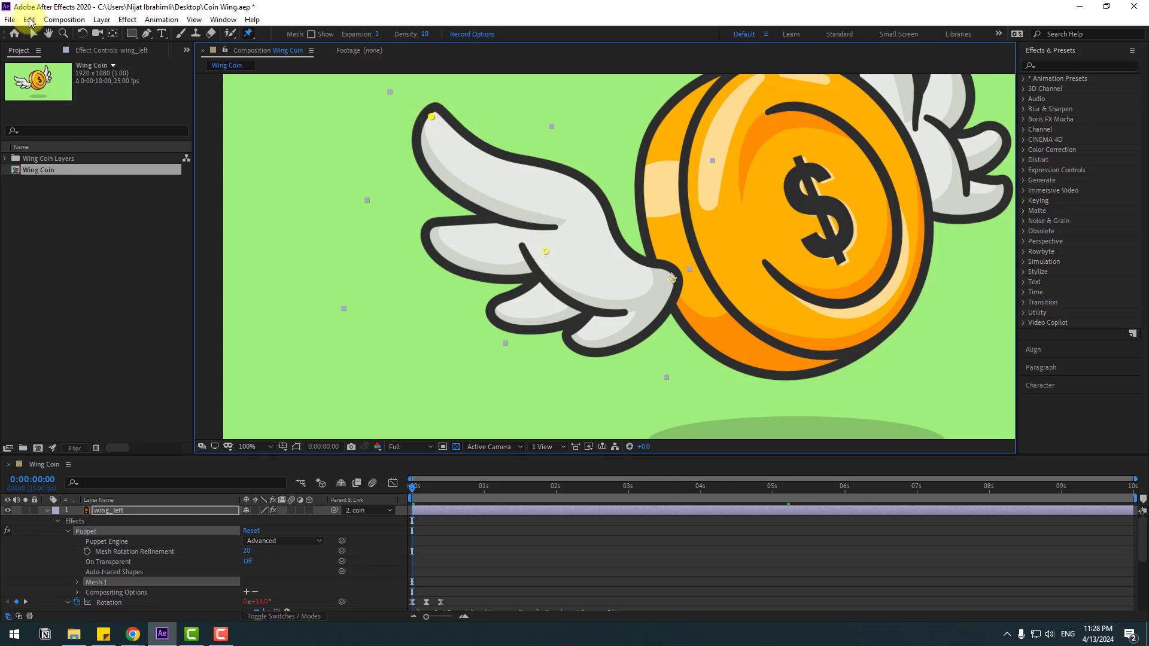
pyautogui.click(33, 34)
# Bend wing_left upward at 0:00:00:00 by moving the tip pin to about 134, -24 and the middle pin to about 299, 258.
pyautogui.click(160, 511)
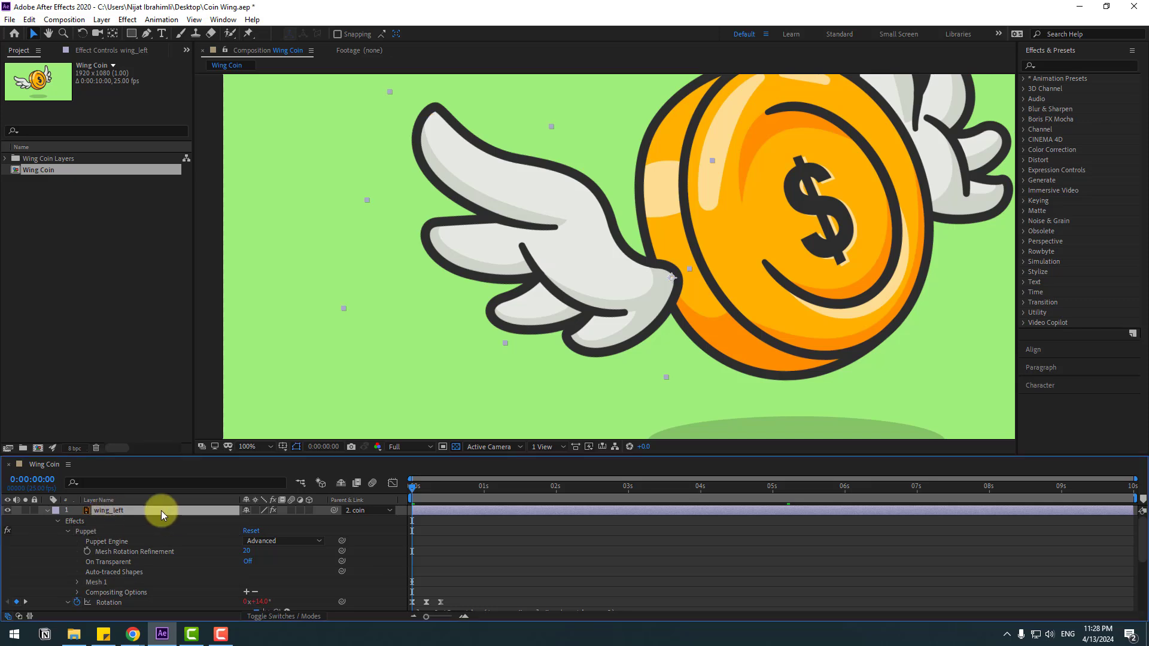
pyautogui.press('u')
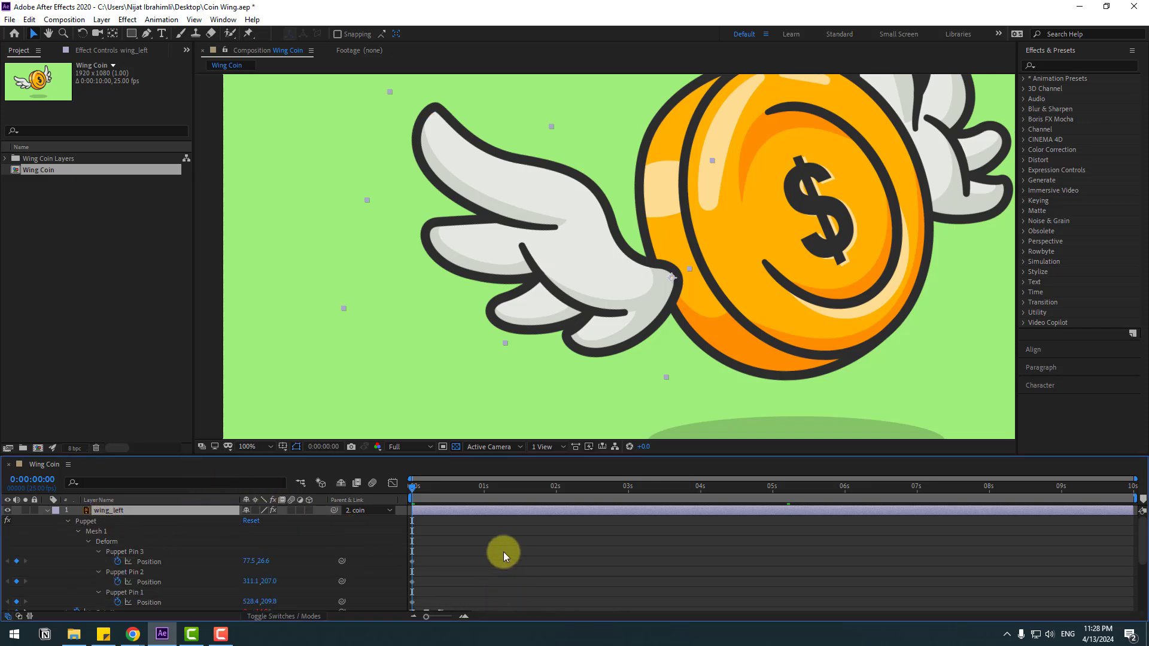
pyautogui.scroll(-2, 504, 552)
pyautogui.scroll(3, 501, 544)
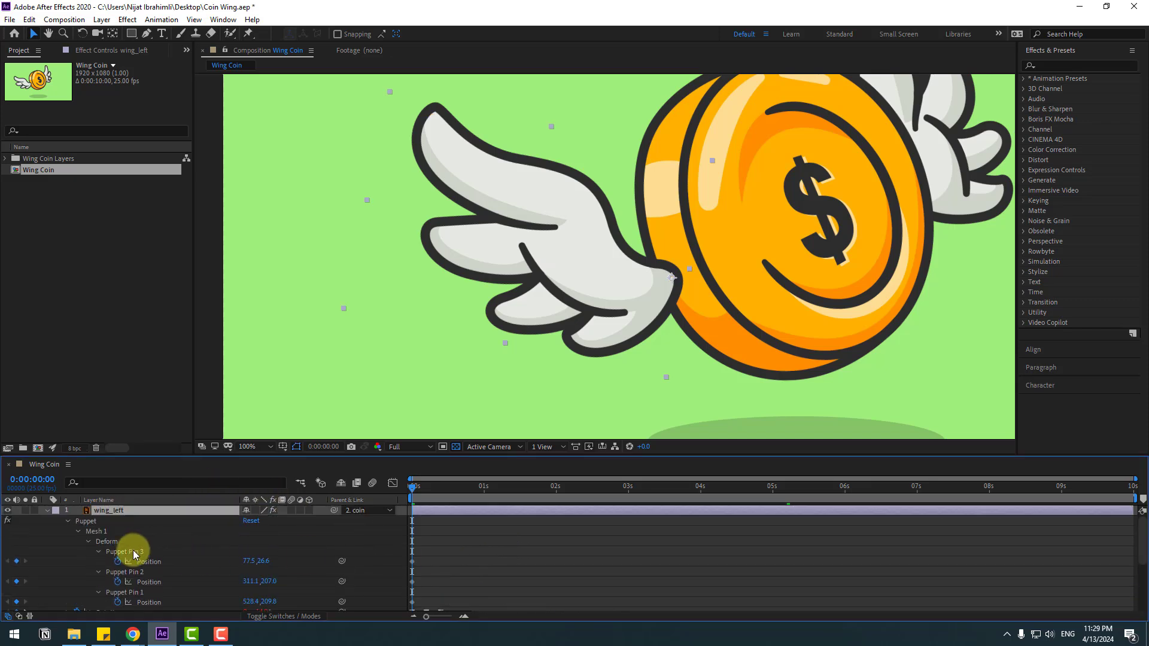
pyautogui.click(134, 593)
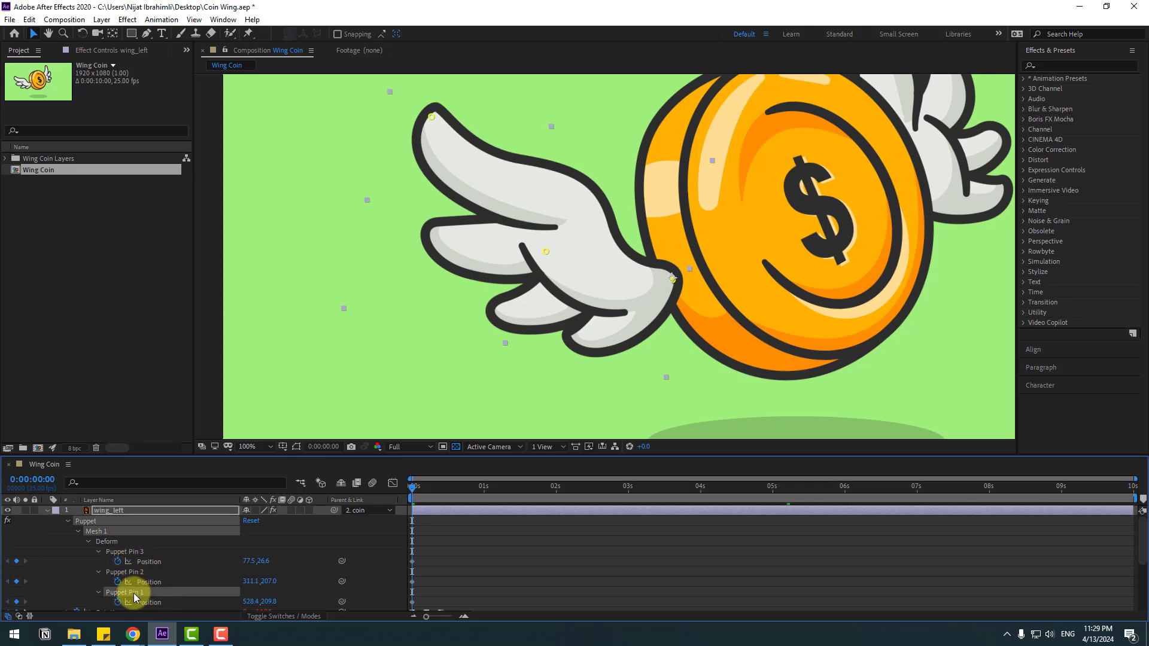
pyautogui.click(426, 118)
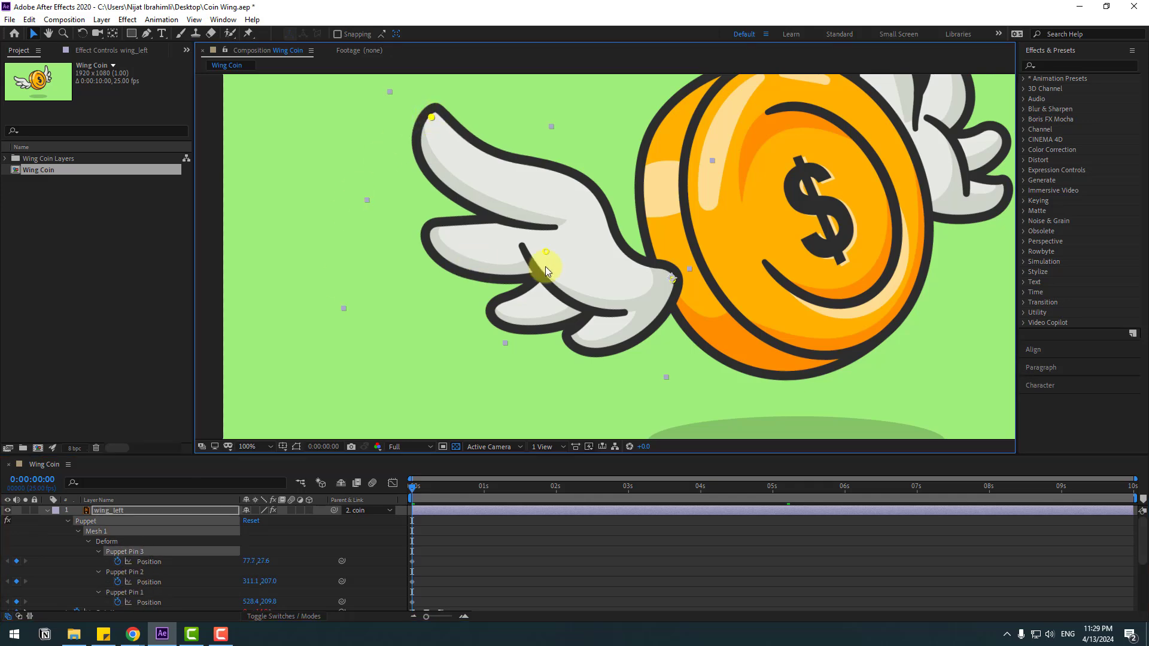
pyautogui.moveTo(434, 122); pyautogui.dragTo(474, 98)
pyautogui.moveTo(548, 254); pyautogui.dragTo(537, 280)
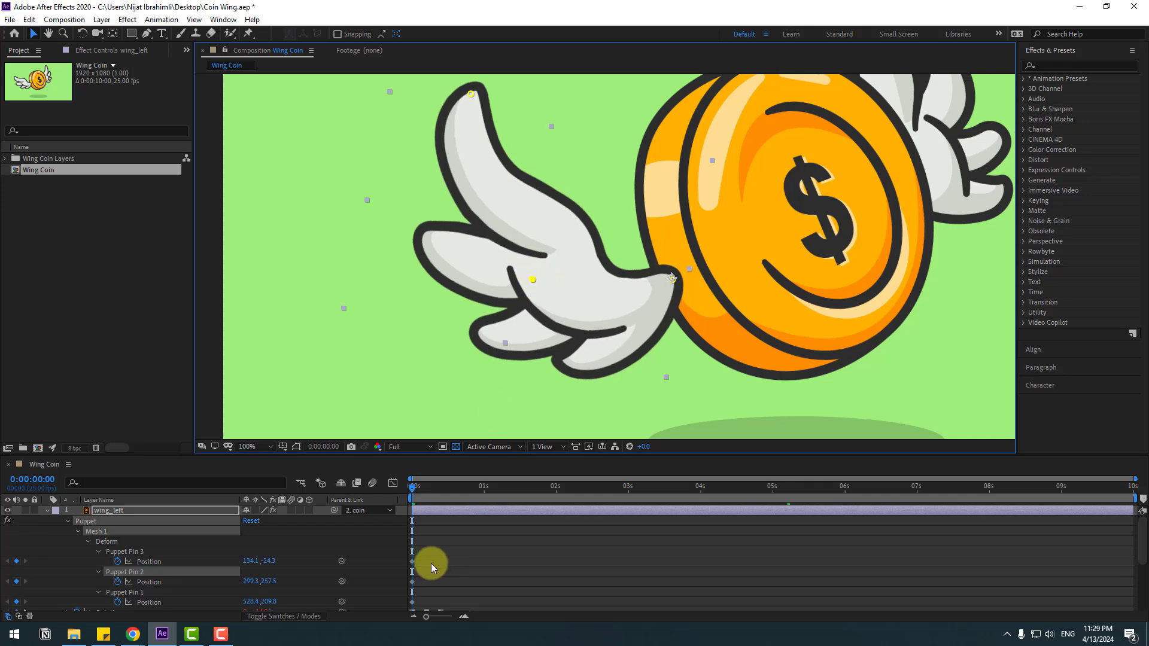
# At 0:00:00:05, arch wing_left downward by moving the middle pin to about 357, 147 and the tip pin to about 77, 55.
pyautogui.scroll(-1, 428, 521)
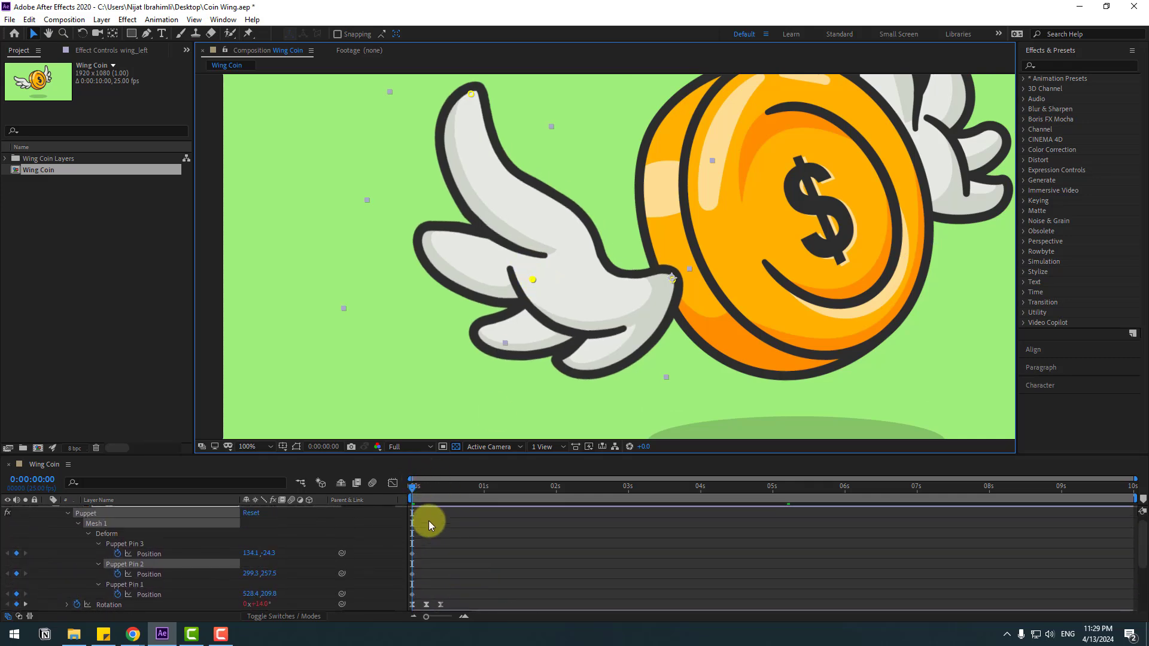
pyautogui.scroll(-2, 429, 521)
pyautogui.moveTo(419, 484); pyautogui.dragTo(425, 484)
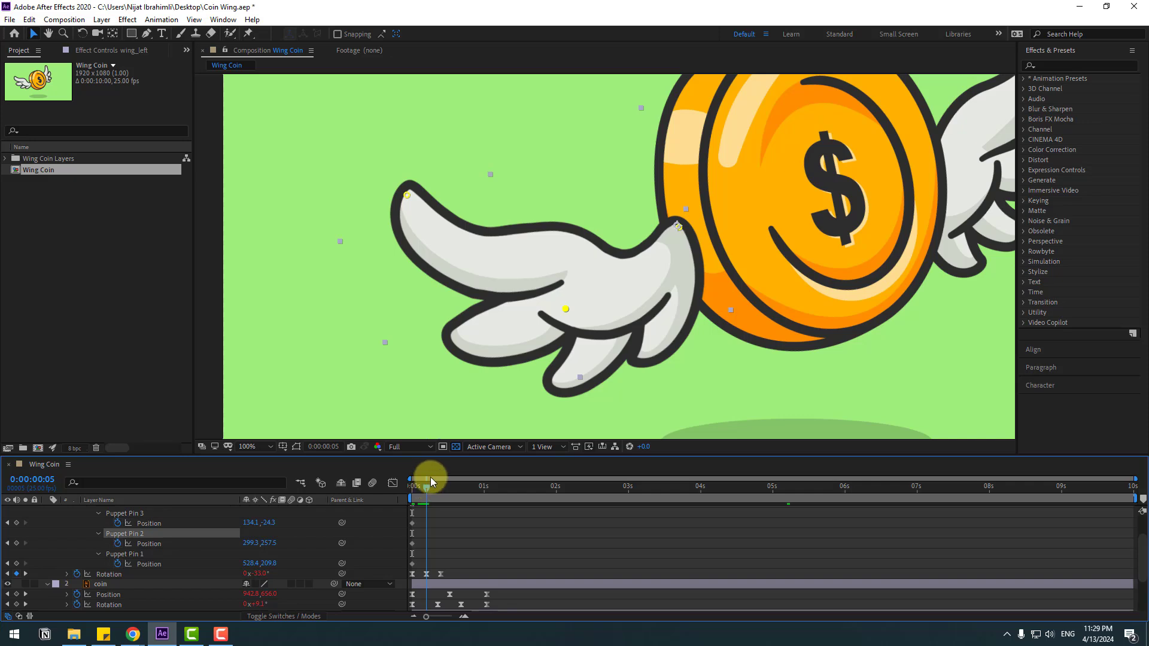
pyautogui.click(558, 363)
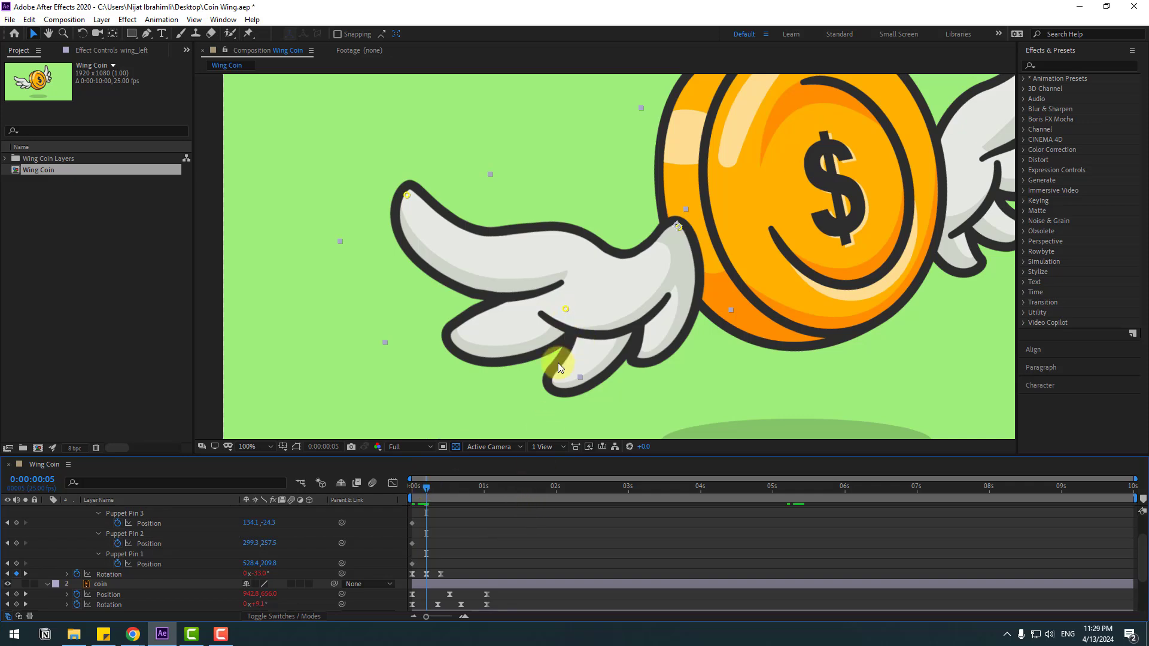
pyautogui.click(566, 311)
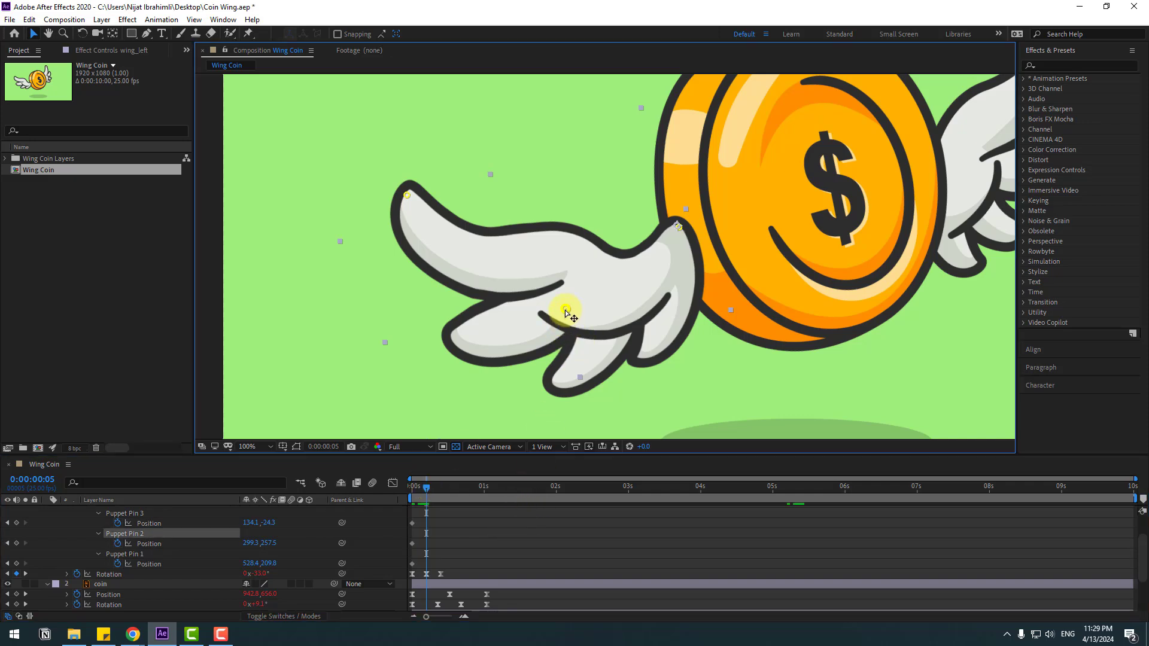
pyautogui.moveTo(566, 311); pyautogui.dragTo(568, 246)
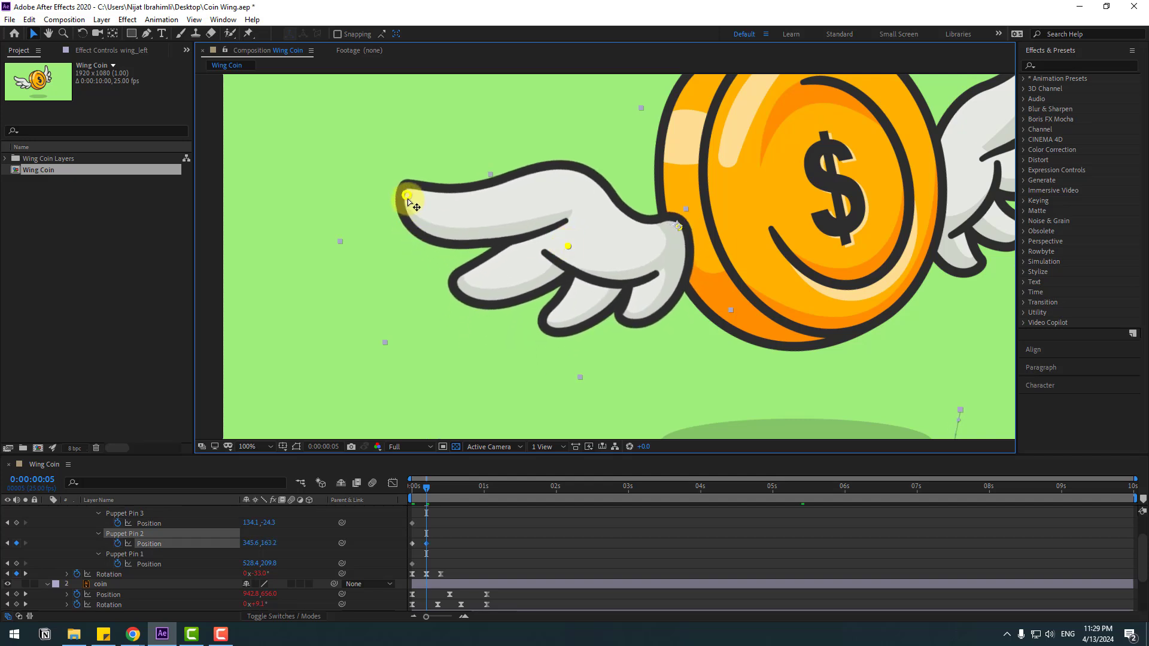
pyautogui.moveTo(408, 198); pyautogui.dragTo(395, 248)
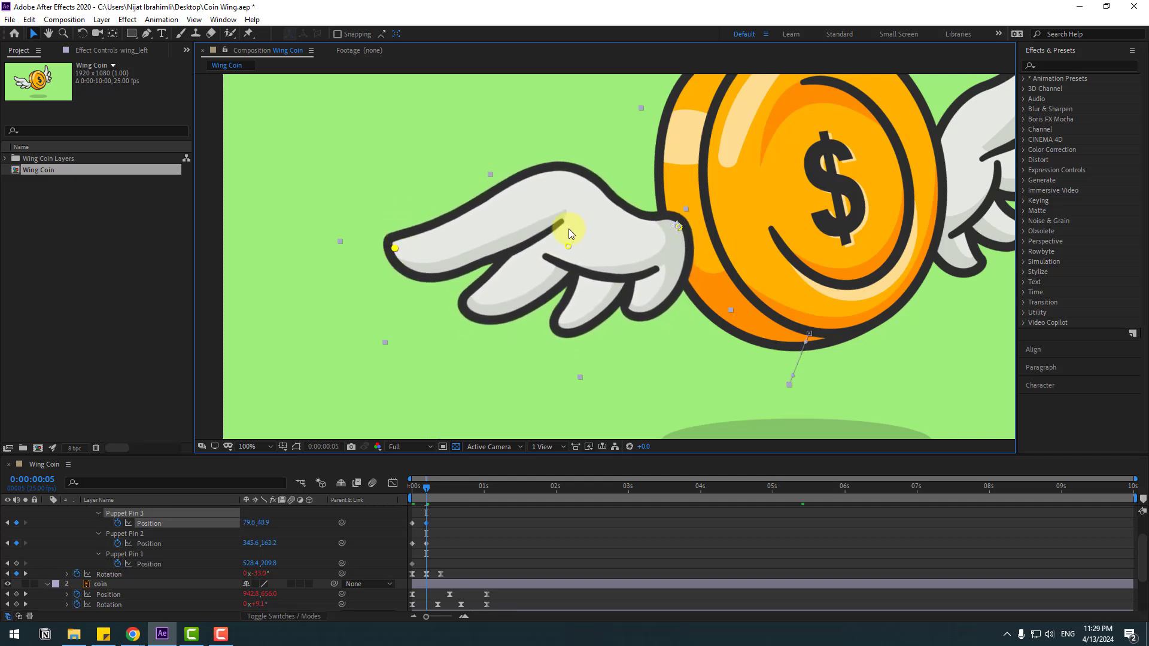
pyautogui.moveTo(572, 245); pyautogui.dragTo(574, 234)
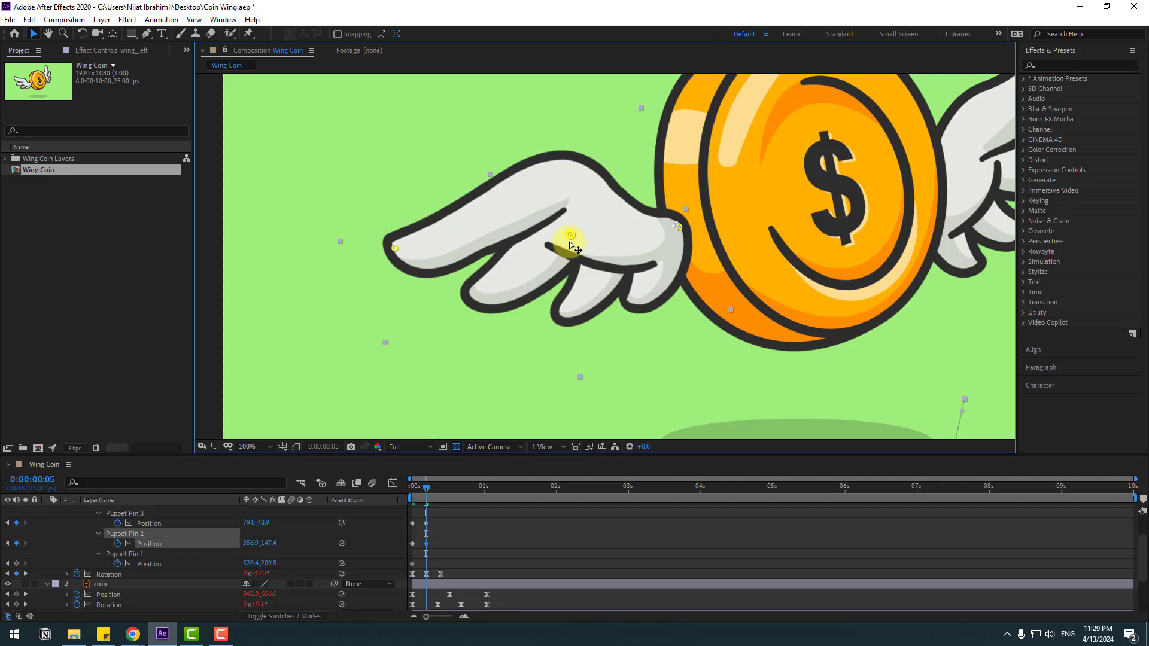
pyautogui.moveTo(393, 249); pyautogui.dragTo(393, 252)
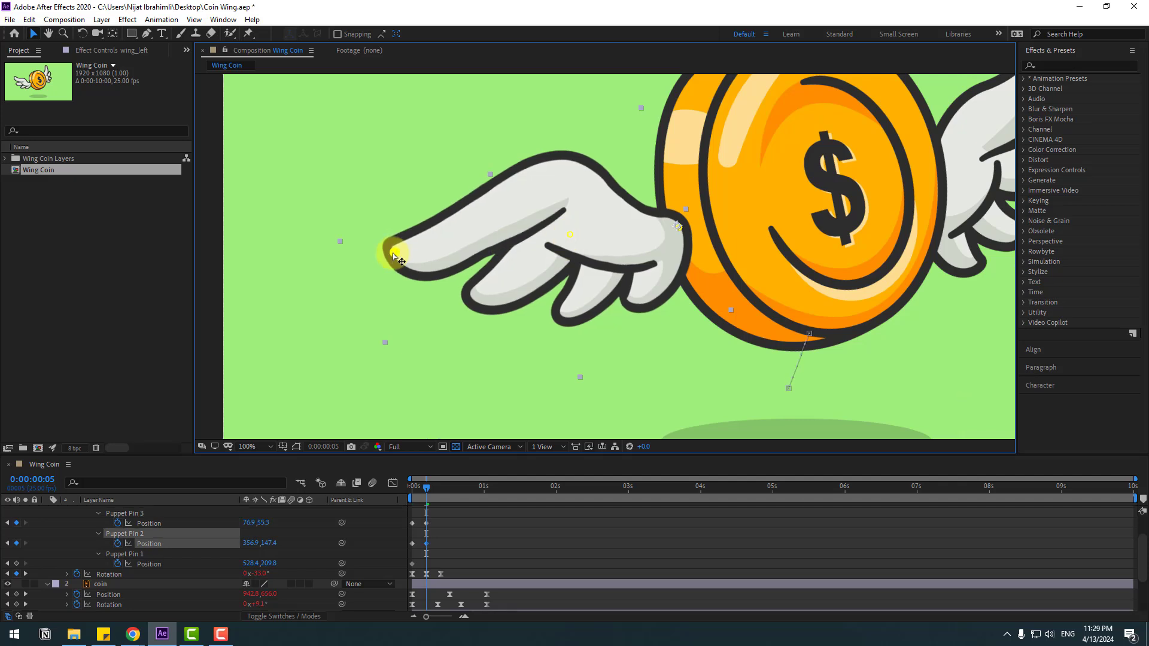
# Copy the first Position keyframes of Puppet Pin 2 and Puppet Pin 3 to 0:00:00:10.
pyautogui.click(440, 487)
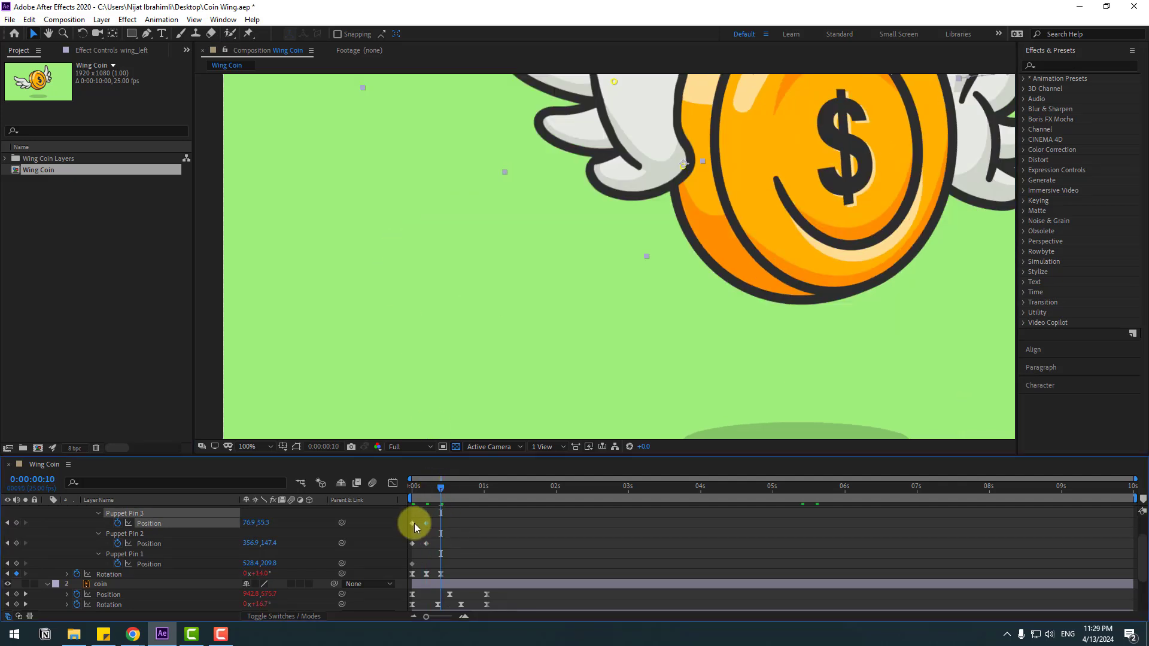
pyautogui.moveTo(419, 519); pyautogui.dragTo(405, 547)
pyautogui.hotkey('ctrl', 'v')
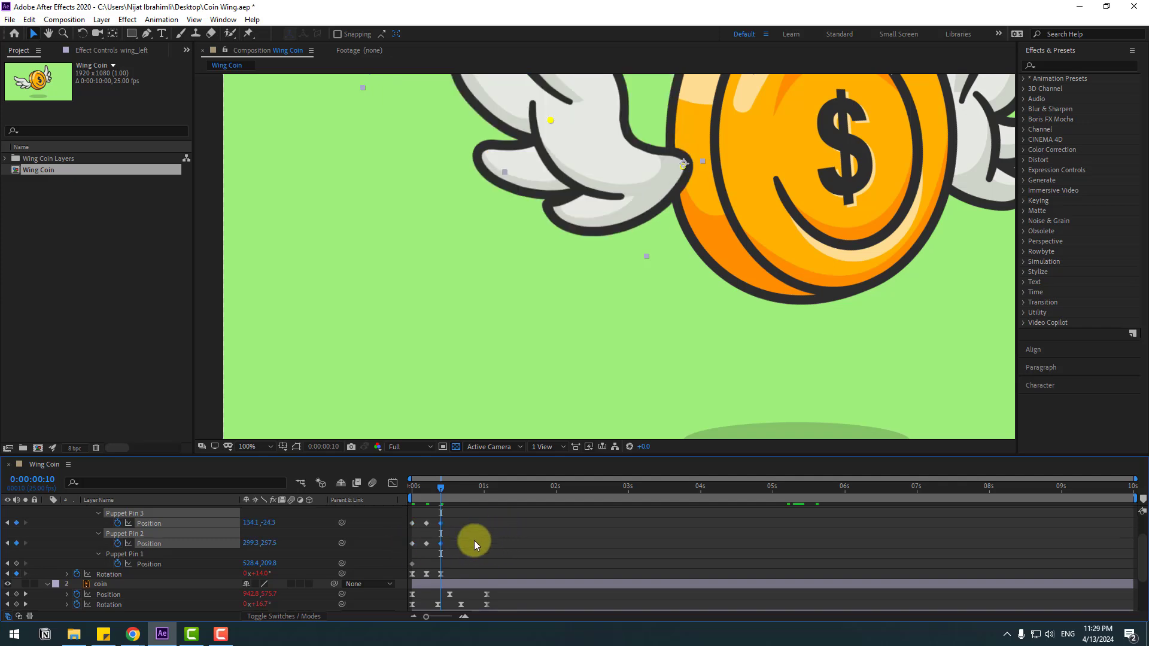
pyautogui.scroll(1, 483, 544)
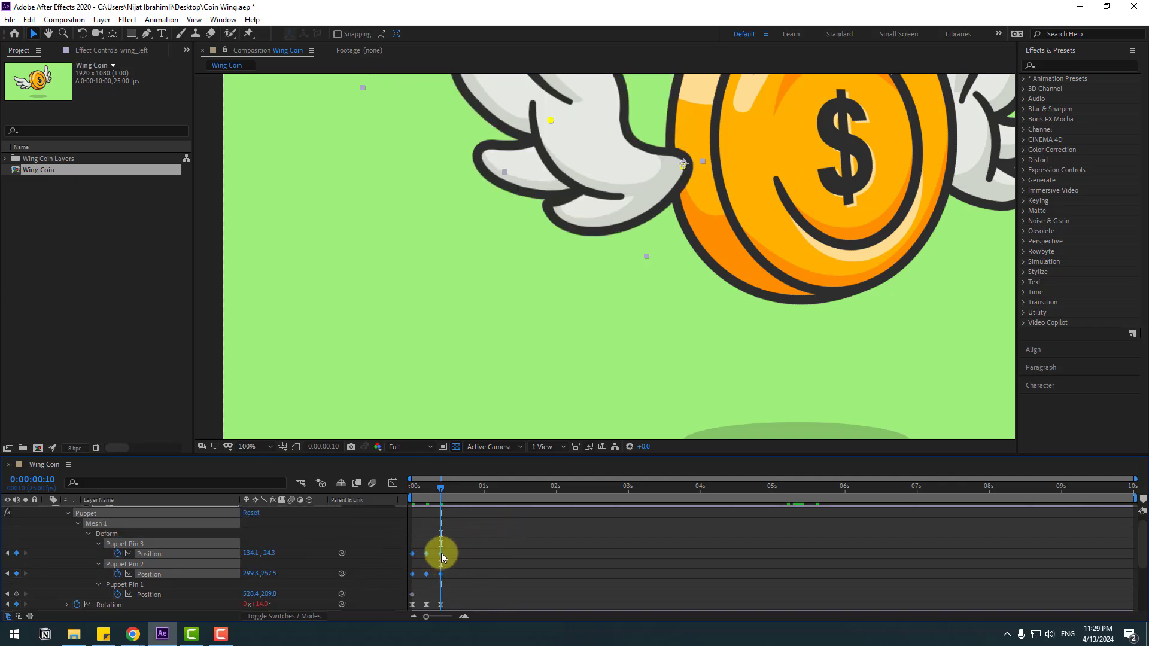
# Apply Easy Ease to wing_left's Puppet Pin 2 and Puppet Pin 3 Position keyframes and preview the animation.
pyautogui.rightClick(441, 553)
pyautogui.click(621, 475)
pyautogui.click(577, 548)
pyautogui.scroll(1, 570, 554)
pyautogui.scroll(-2, 673, 324)
pyautogui.press('space')
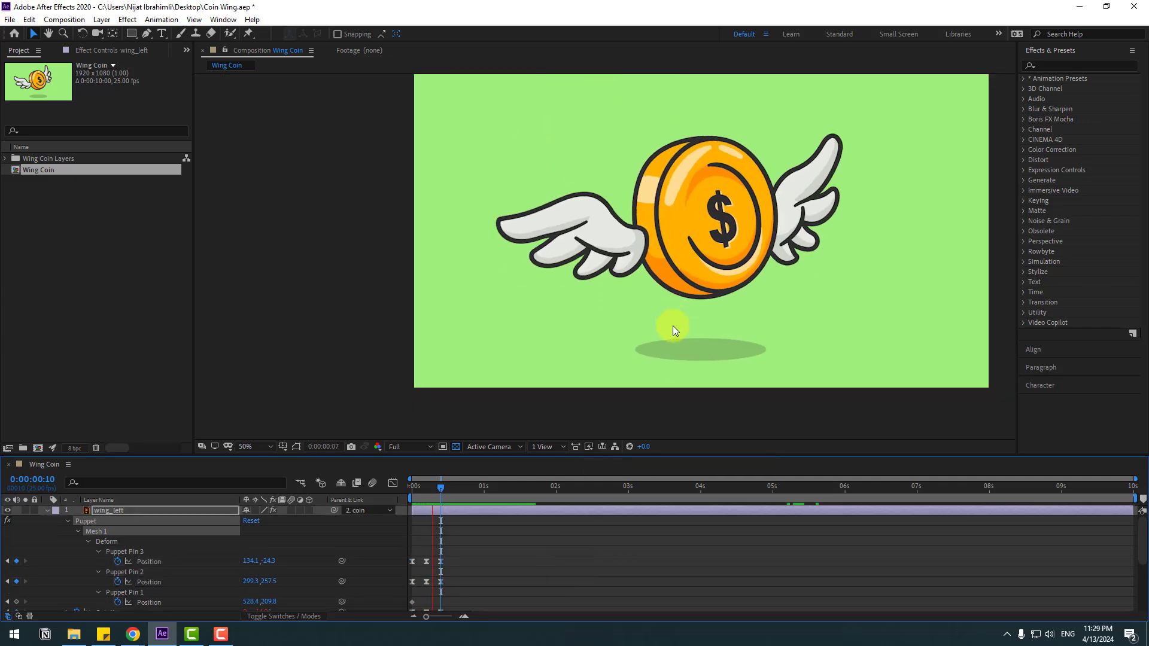
pyautogui.click(501, 569)
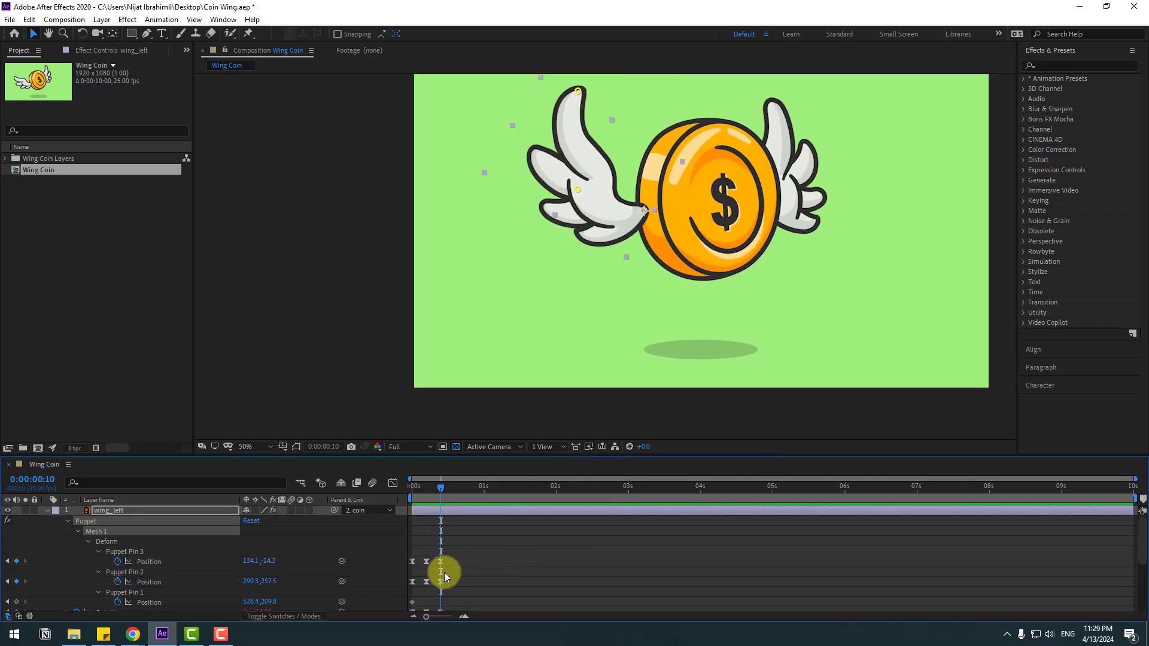
# Loop the Position of wing_left's Puppet Pin 3 with the expression loopOutDuration(type = "cycle", duration = 0).
pyautogui.moveTo(440, 482); pyautogui.dragTo(404, 525)
pyautogui.click(505, 568)
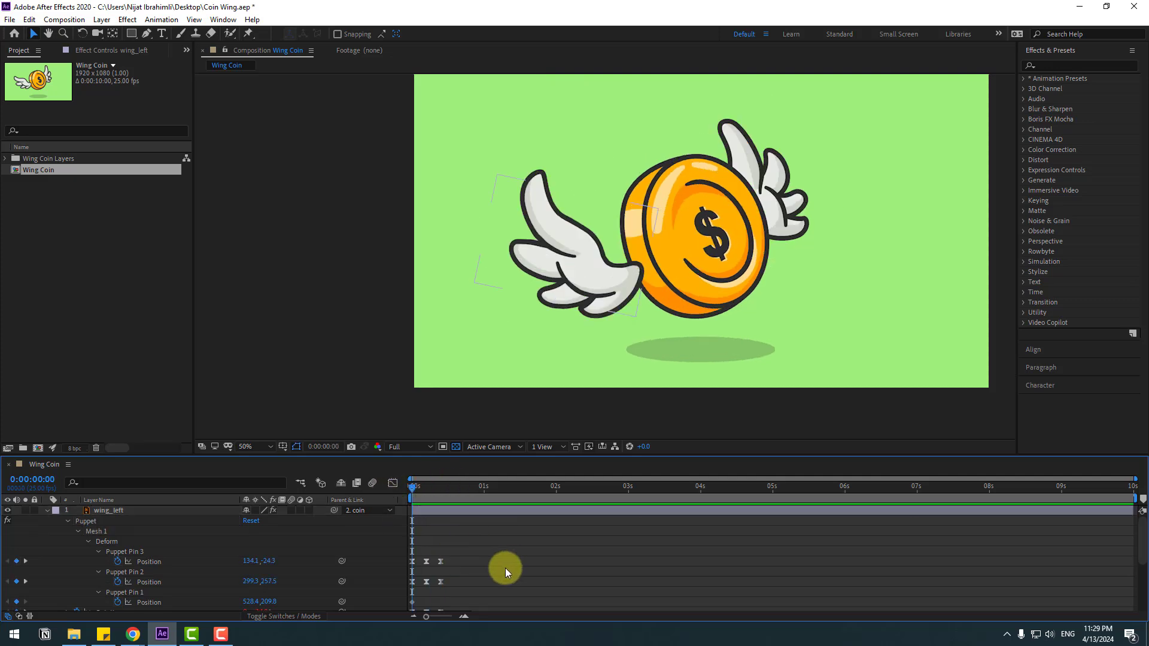
pyautogui.click(135, 550)
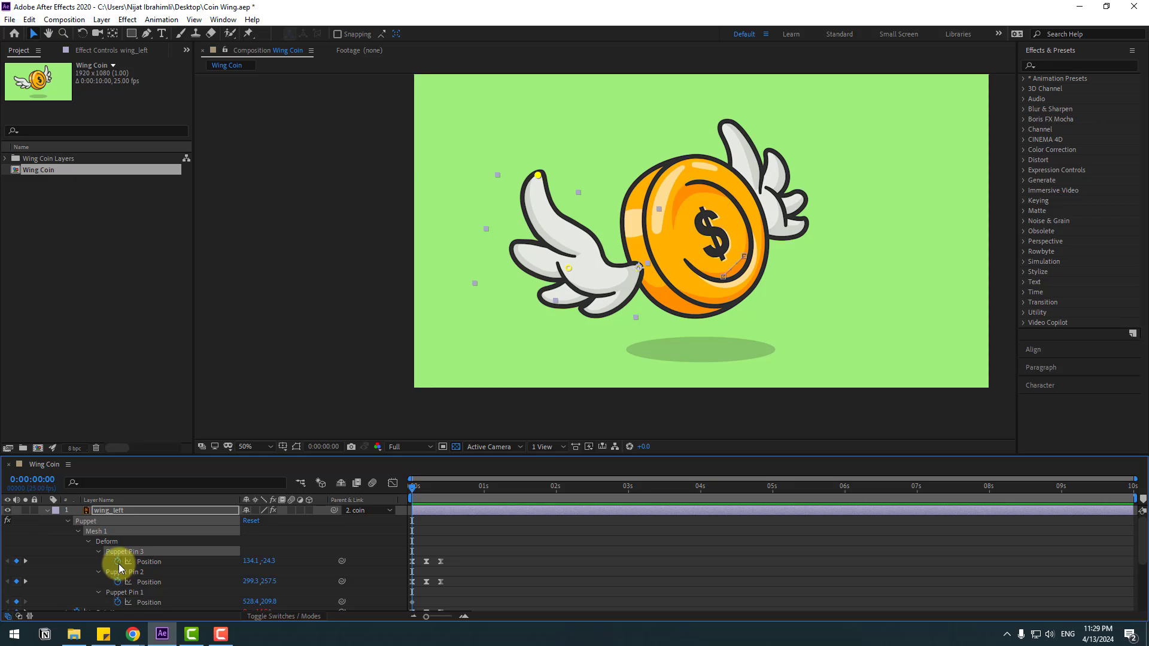
pyautogui.keyDown('alt'); pyautogui.click(118, 562); pyautogui.keyUp('alt')
pyautogui.click(289, 570)
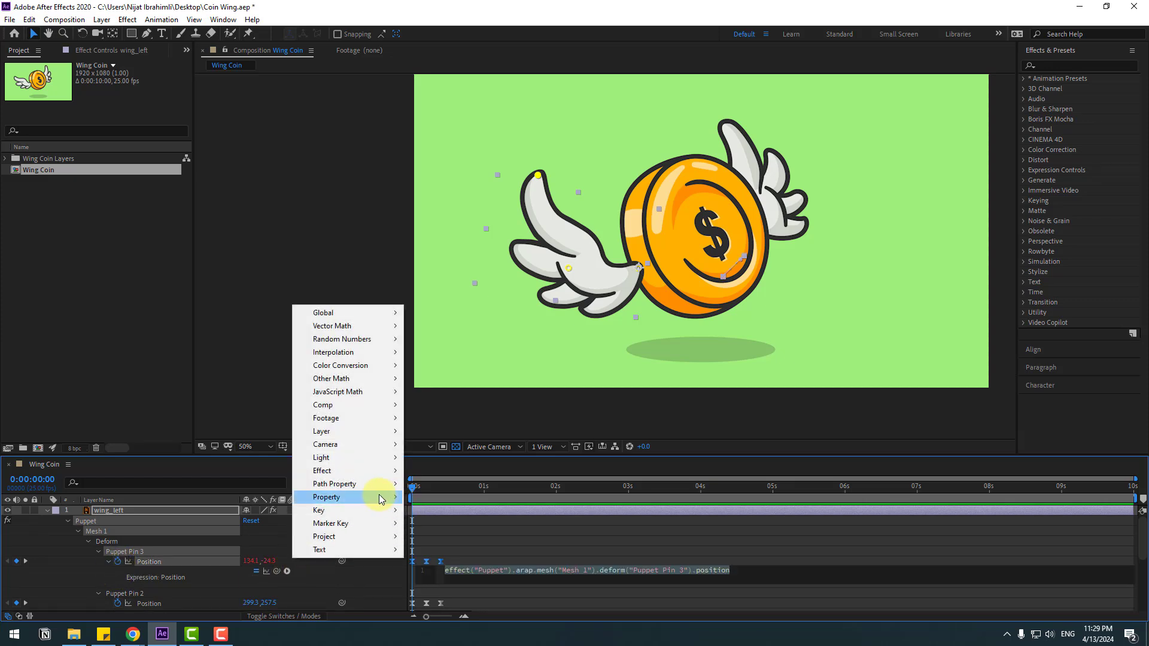
pyautogui.moveTo(379, 497)
pyautogui.click(543, 381)
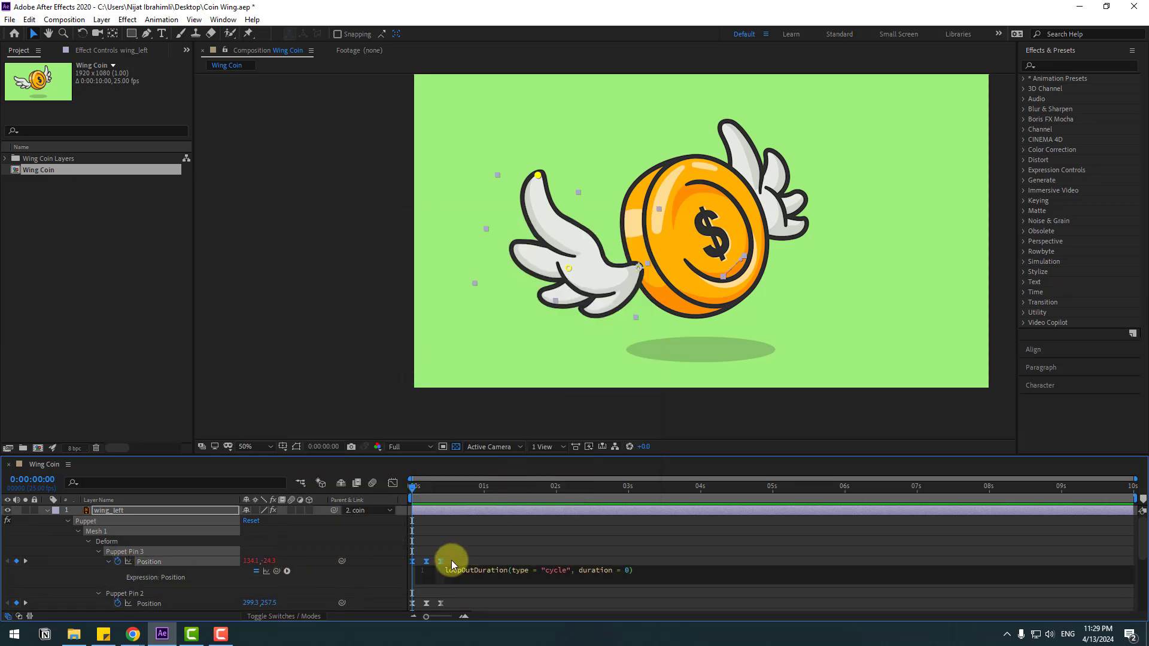
pyautogui.click(451, 560)
pyautogui.scroll(-2, 276, 562)
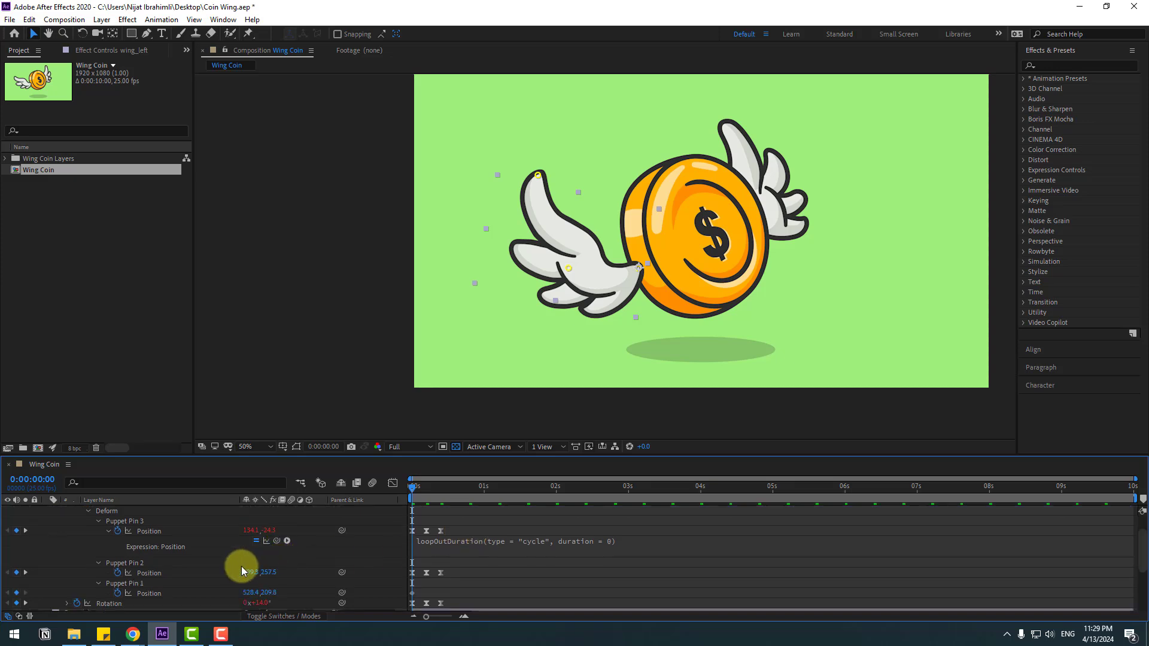
# Enable an expression on the Position of wing_left's Puppet Pin 2 and open the list of expression functions.
pyautogui.click(128, 565)
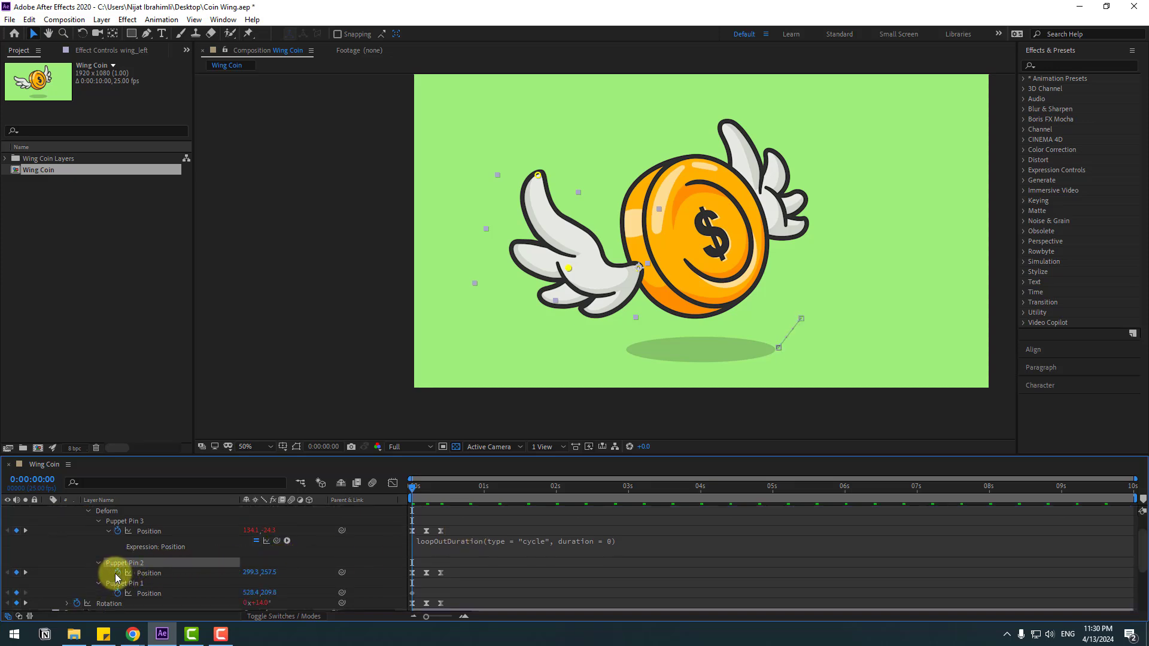
pyautogui.keyDown('alt'); pyautogui.click(118, 573); pyautogui.keyUp('alt')
pyautogui.click(287, 582)
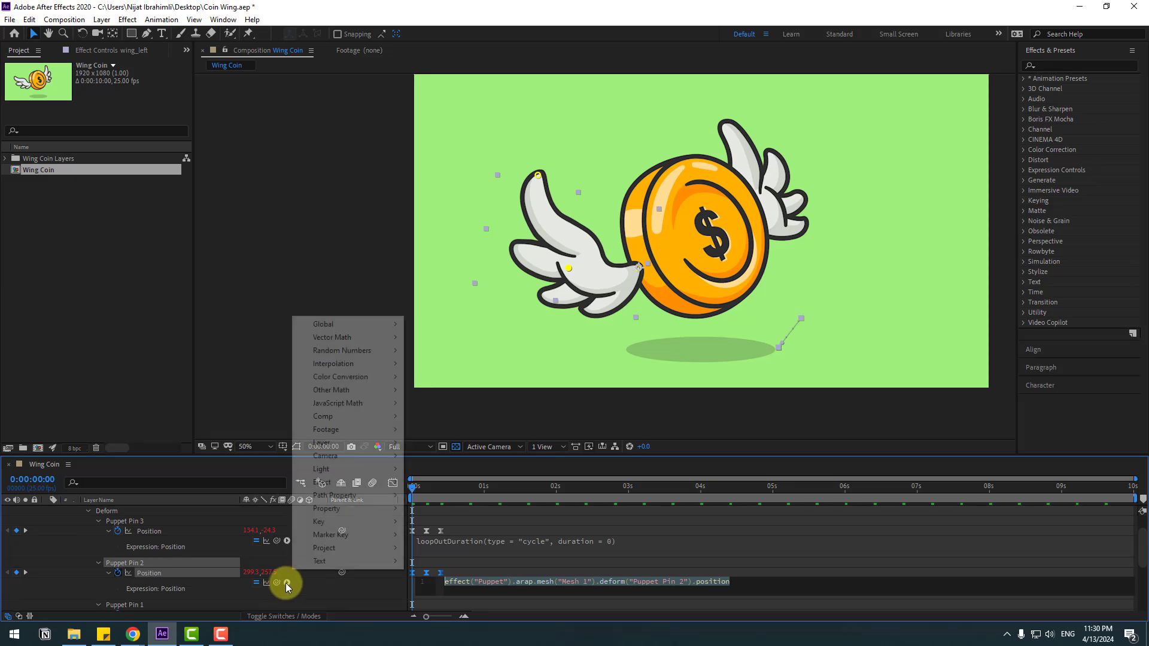
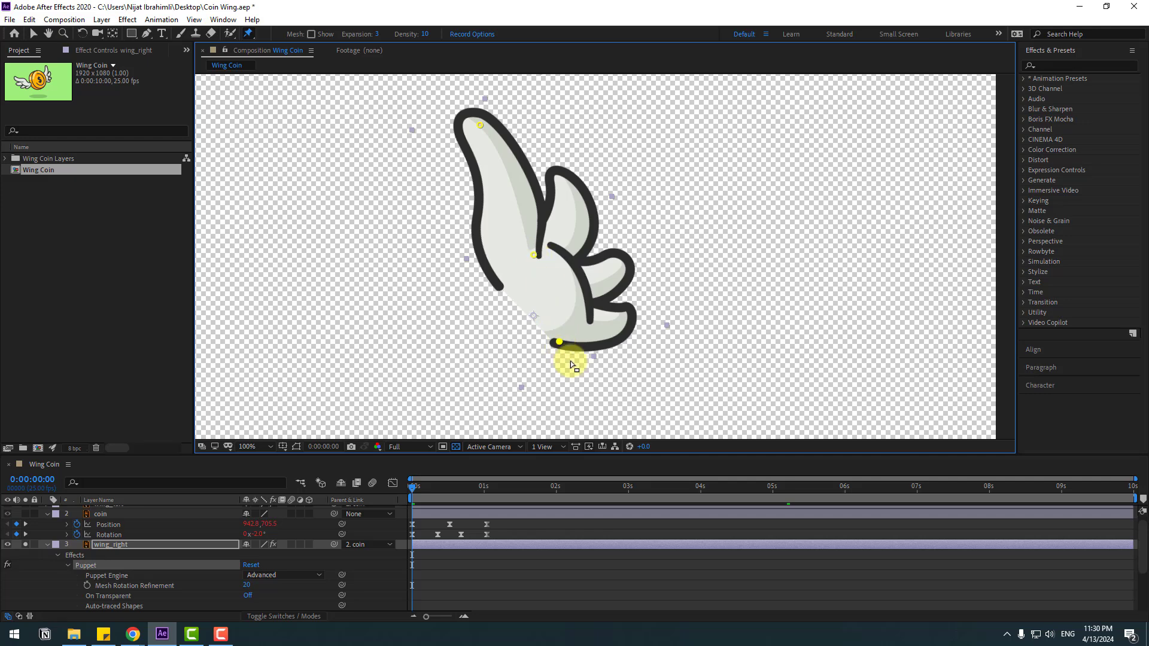
# Unsolo wing_right and reveal its keyframed puppet pin and Rotation properties in an enlarged timeline.
pyautogui.click(32, 34)
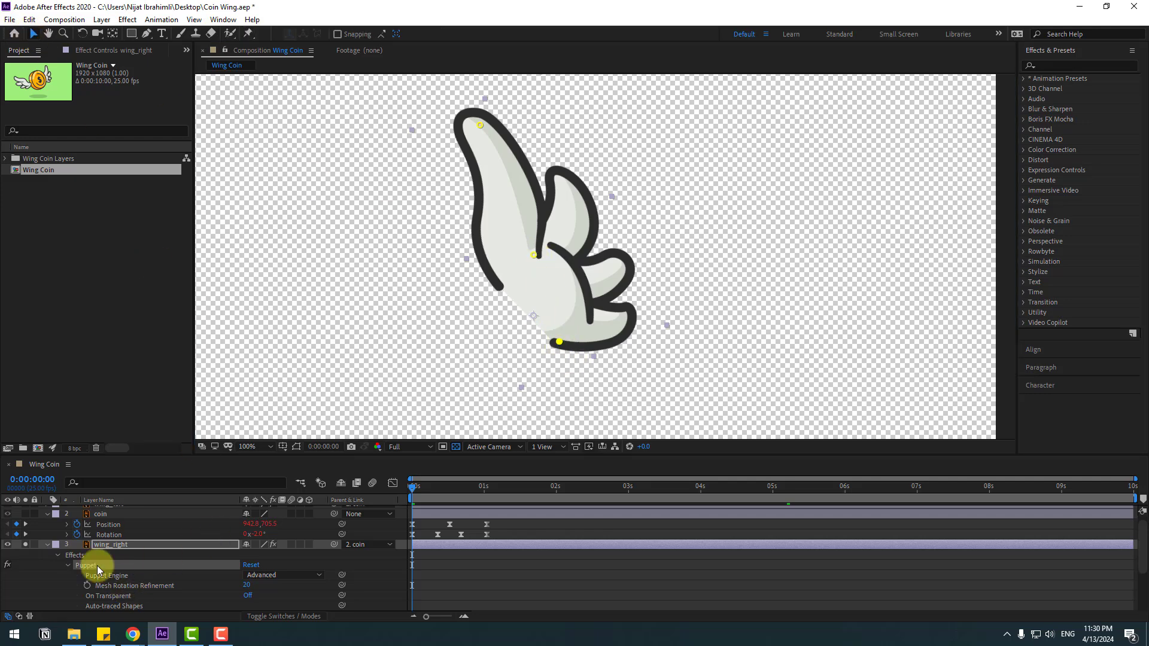
pyautogui.click(42, 552)
pyautogui.press('u')
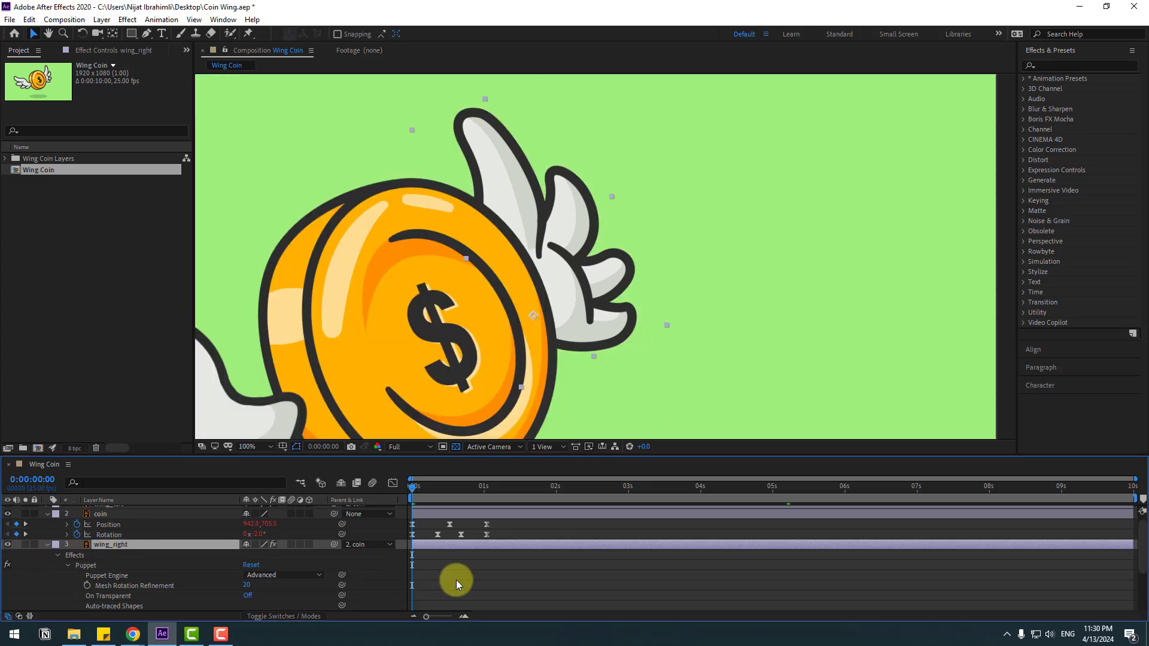
pyautogui.scroll(-2, 494, 558)
pyautogui.scroll(-1, 494, 558)
pyautogui.scroll(1, 479, 539)
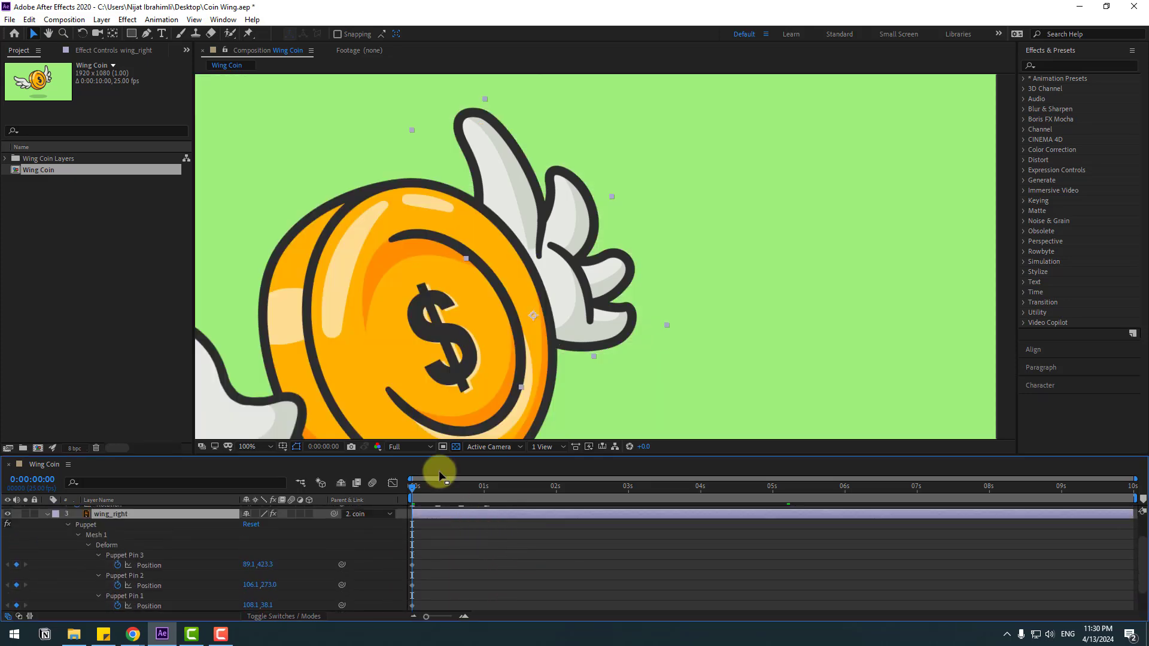
pyautogui.moveTo(444, 455); pyautogui.dragTo(448, 394)
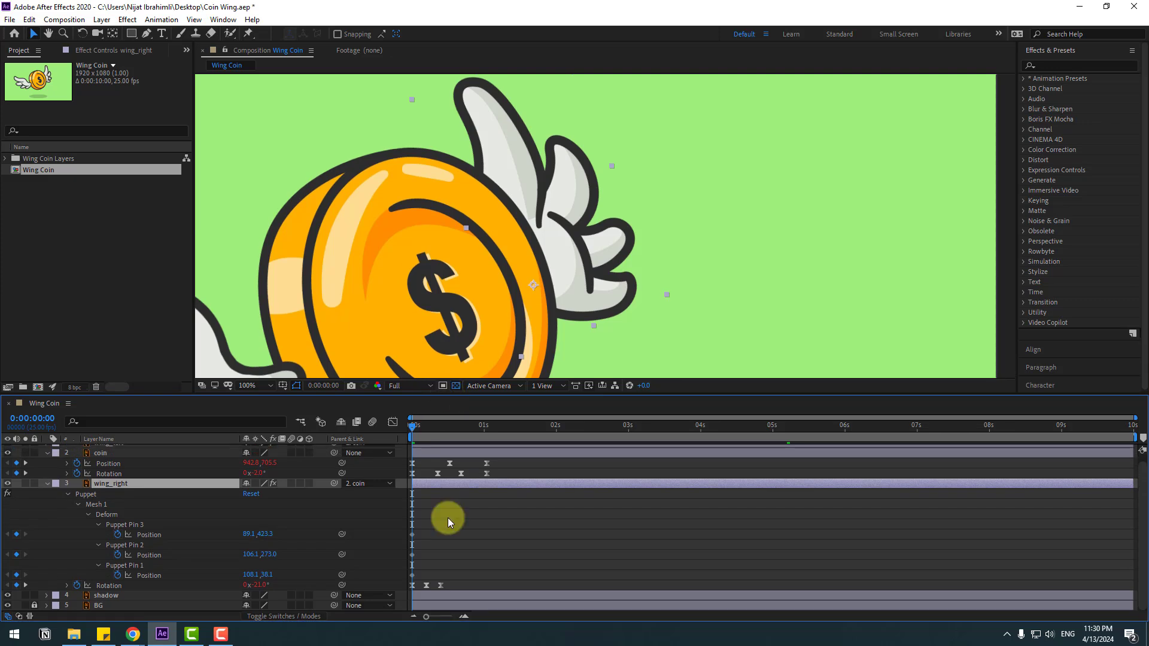
# Bend wing_right at 0:00:00:00 by moving the tip pin to about 88, 34 and the middle pin to about 168, 286.
pyautogui.click(136, 526)
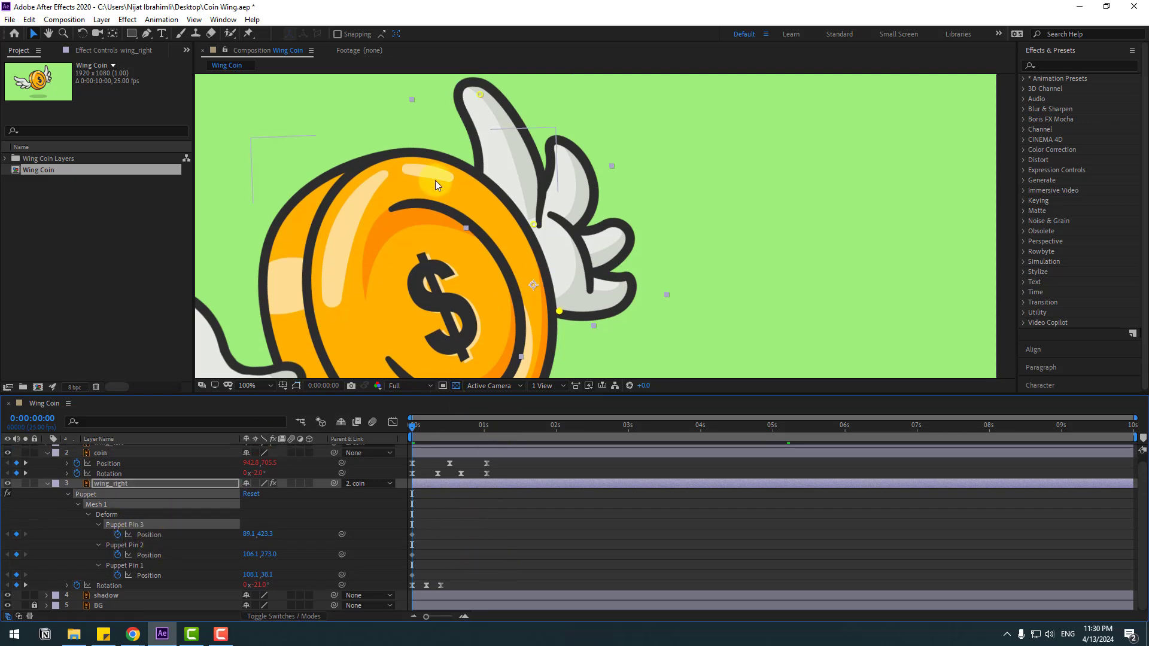
pyautogui.click(478, 97)
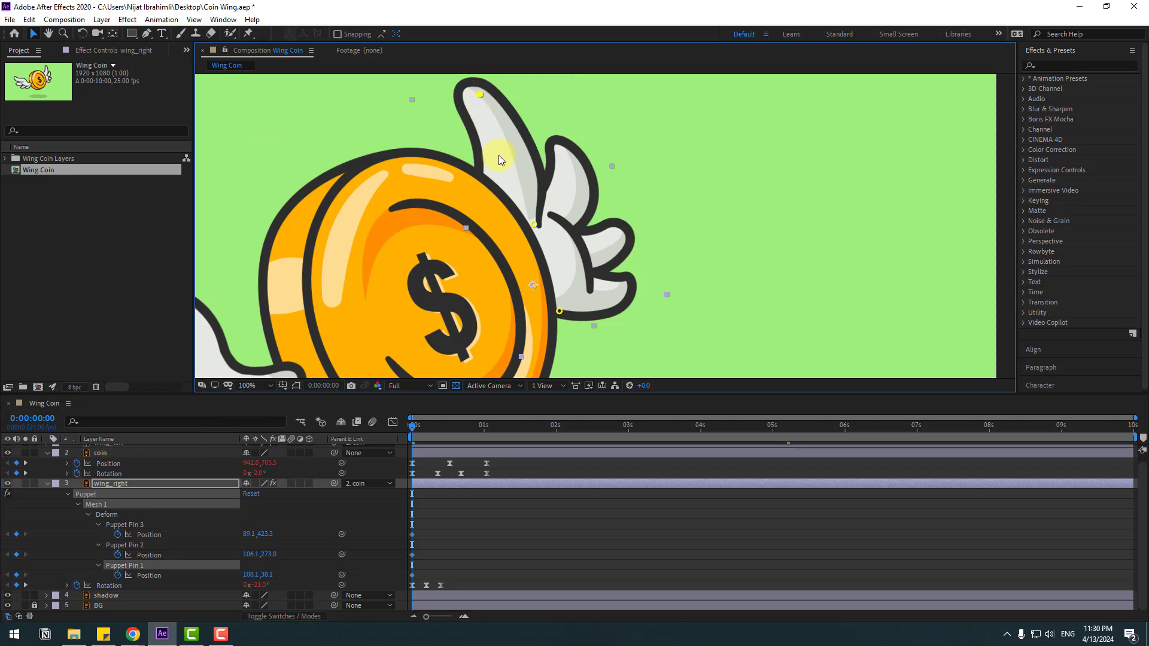
pyautogui.moveTo(483, 97); pyautogui.dragTo(605, 103)
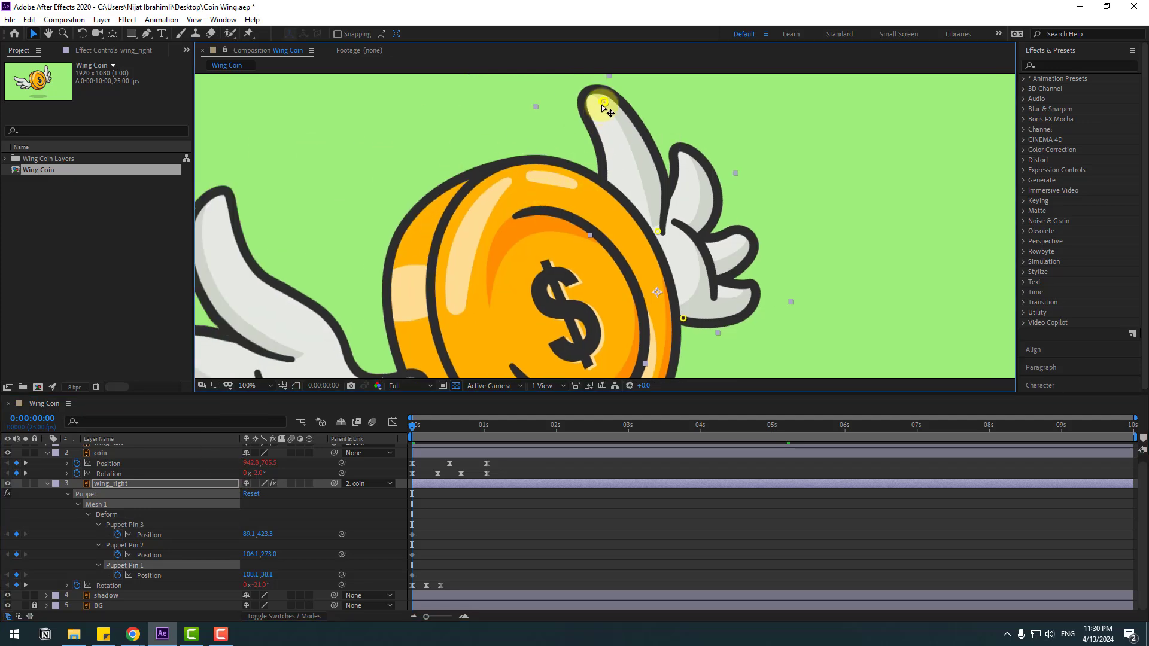
pyautogui.press(',')
pyautogui.press(',')
pyautogui.moveTo(603, 168); pyautogui.dragTo(586, 172)
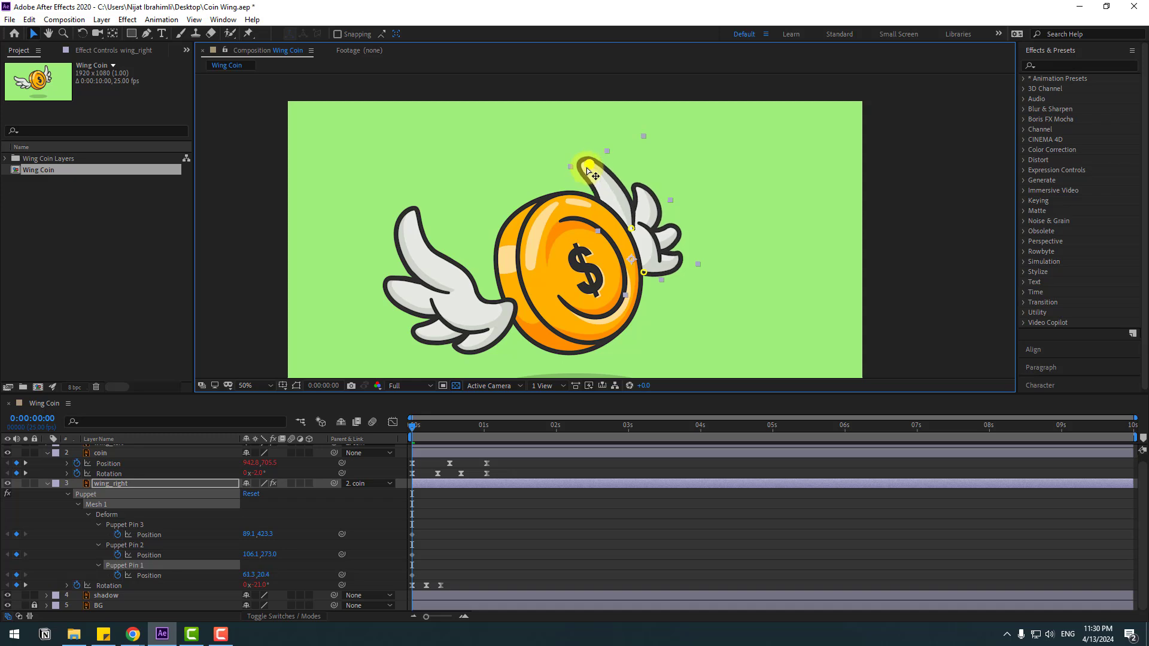
pyautogui.moveTo(635, 234); pyautogui.dragTo(656, 232)
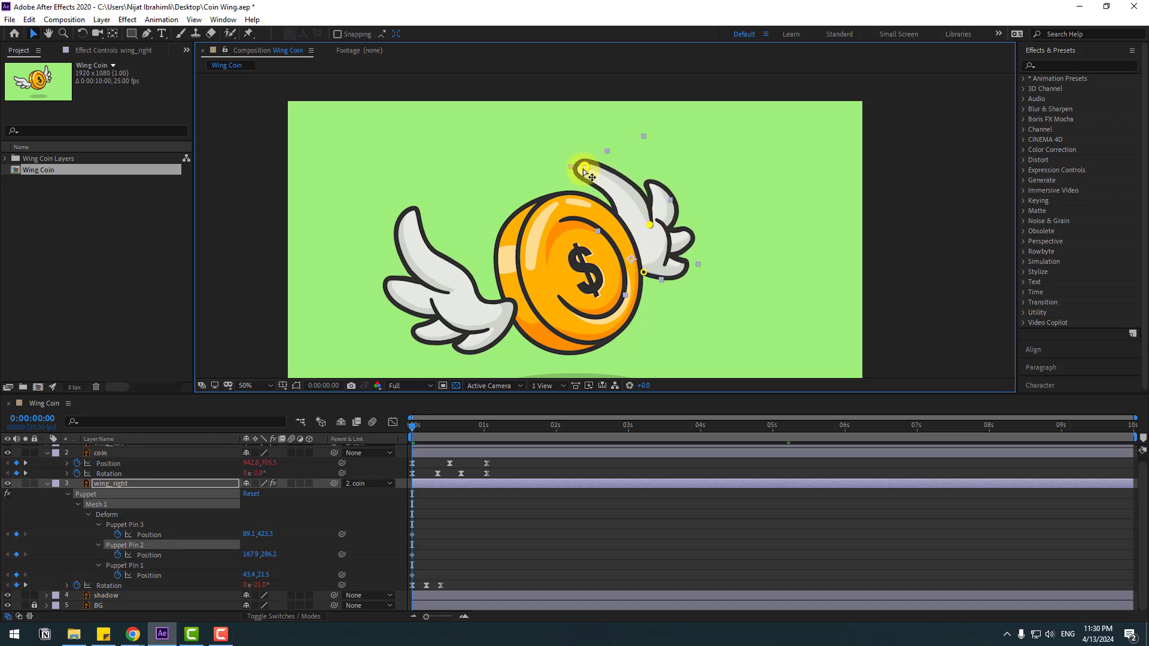
pyautogui.moveTo(585, 172); pyautogui.dragTo(598, 165)
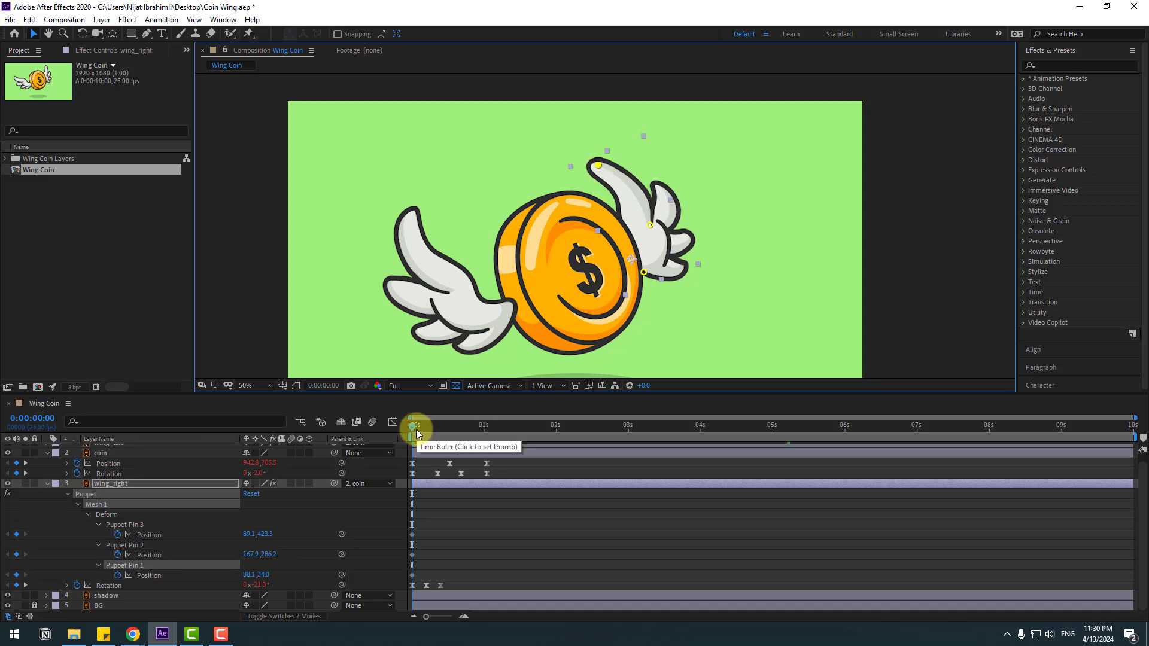
# At 0:00:00:05, arch wing_right downward by moving the middle pin to about 178, 266 and the tip pin to about 372, 141.
pyautogui.moveTo(415, 429); pyautogui.dragTo(426, 429)
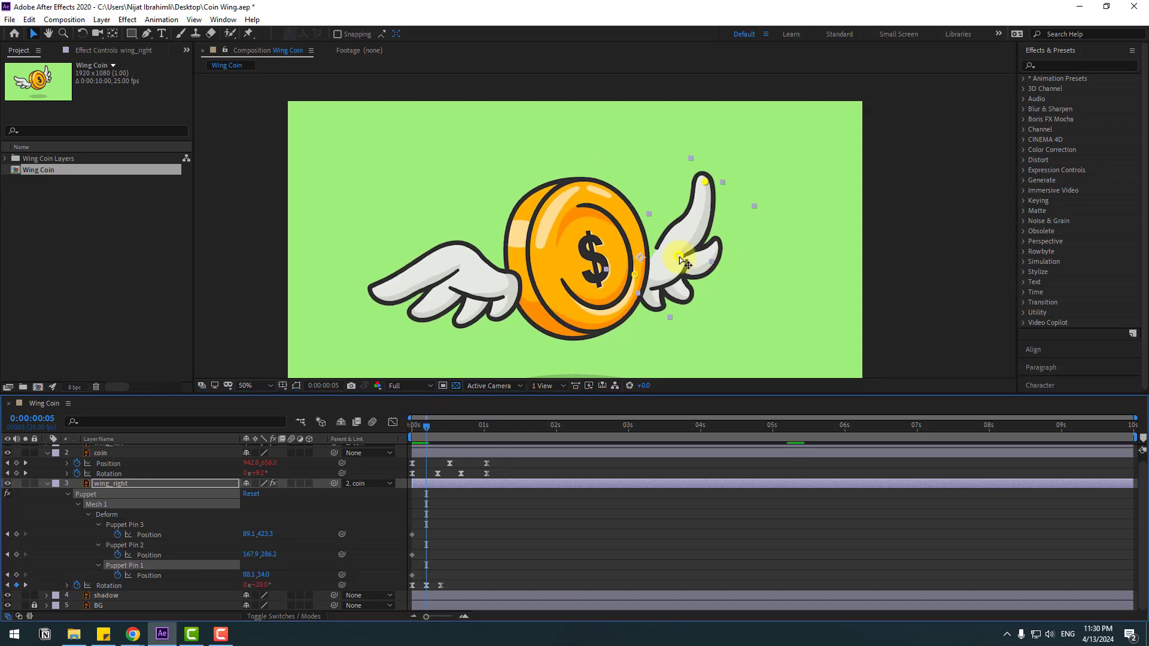
pyautogui.moveTo(682, 262); pyautogui.dragTo(684, 267)
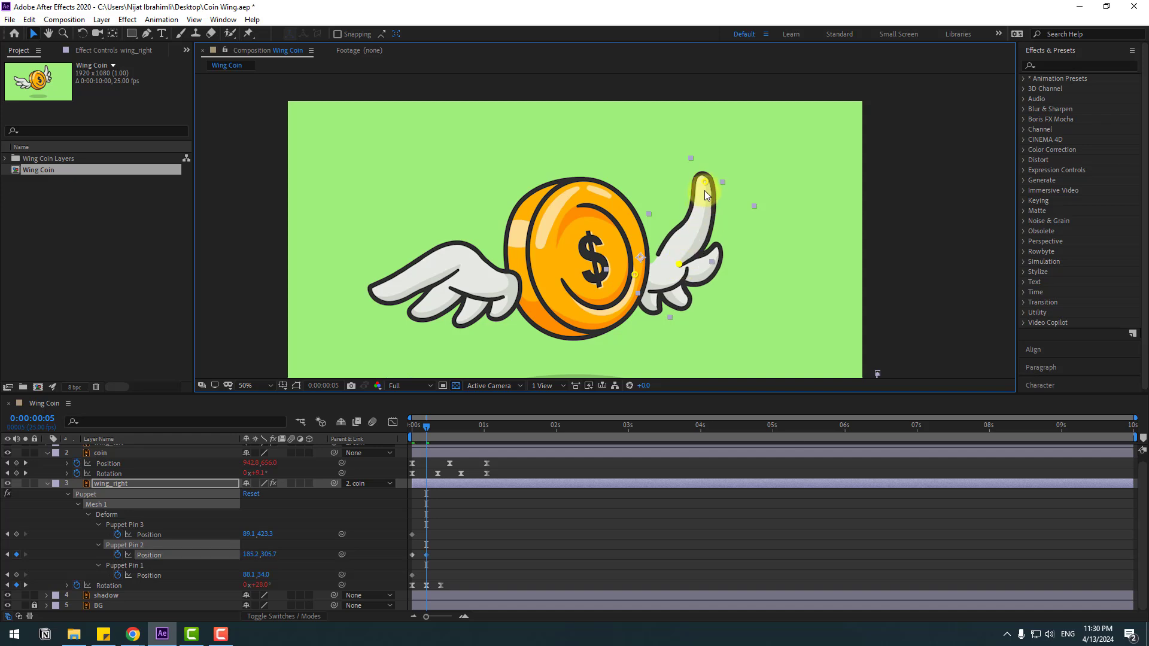
pyautogui.moveTo(705, 191); pyautogui.dragTo(750, 262)
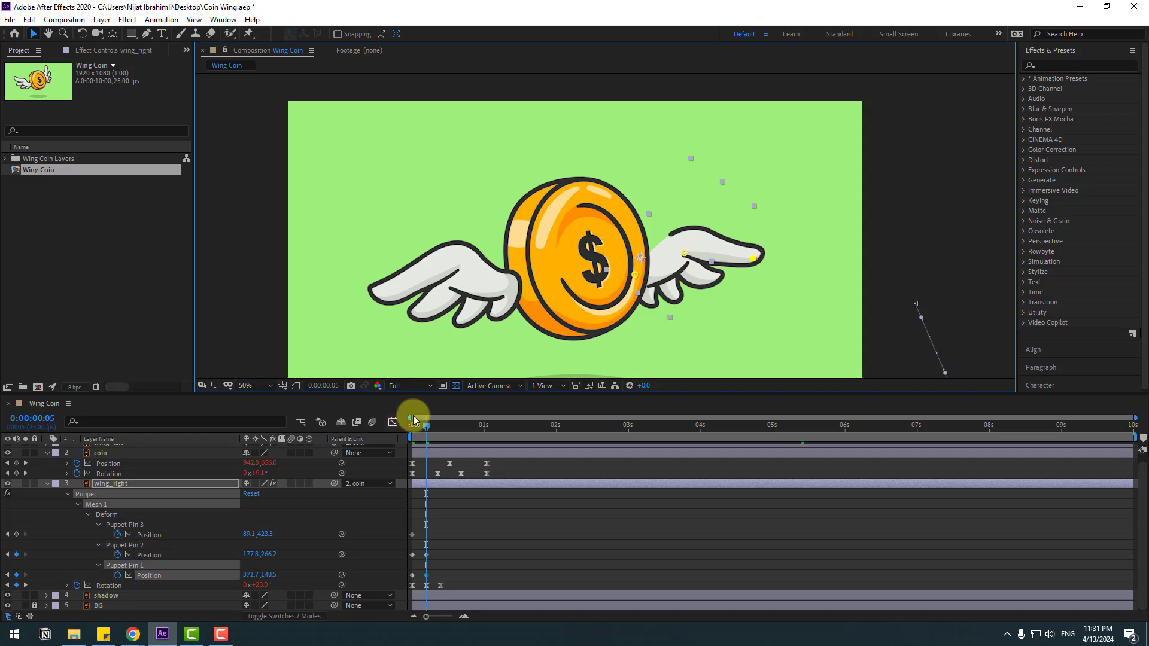
# Copy the first Position keyframes of wing_right's Puppet Pin 1 and Puppet Pin 2 to 0:00:00:10.
pyautogui.moveTo(415, 426); pyautogui.dragTo(437, 425)
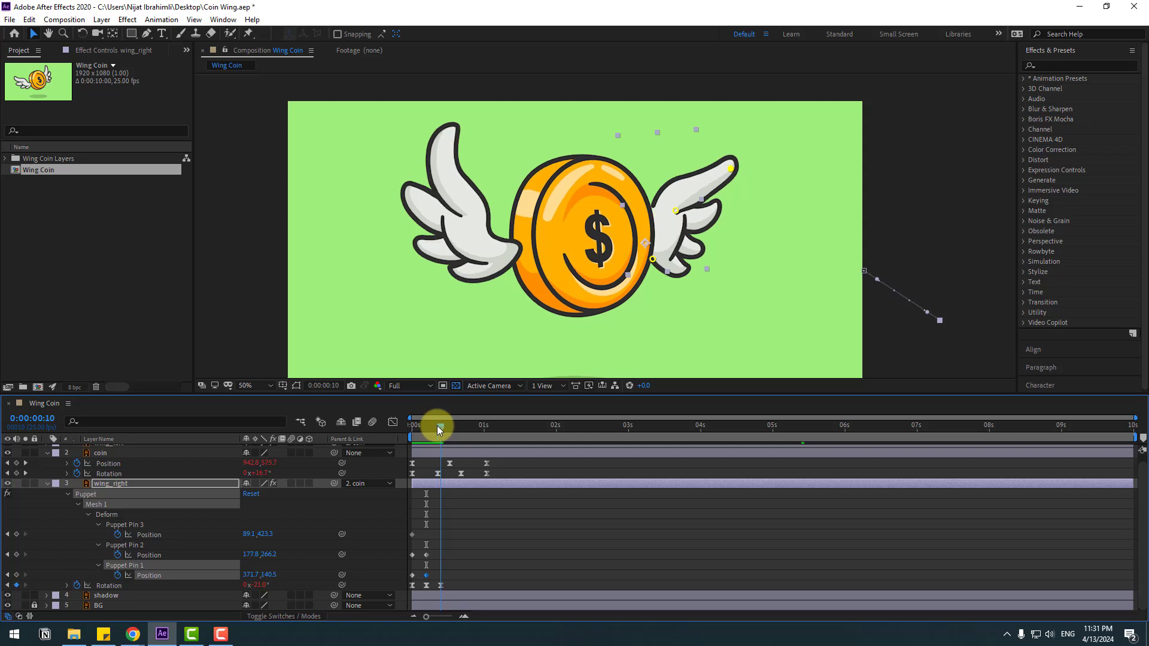
pyautogui.click(471, 522)
pyautogui.moveTo(411, 575)
pyautogui.mouseDown()
pyautogui.moveTo(444, 569)
pyautogui.moveTo(416, 564)
pyautogui.moveTo(412, 575)
pyautogui.mouseUp()
pyautogui.hotkey('ctrl', 'c')
pyautogui.hotkey('ctrl', 'v')
# Apply Easy Ease to the Position keyframes of wing_right's Puppet Pin 1 and Puppet Pin 2.
pyautogui.rightClick(411, 575)
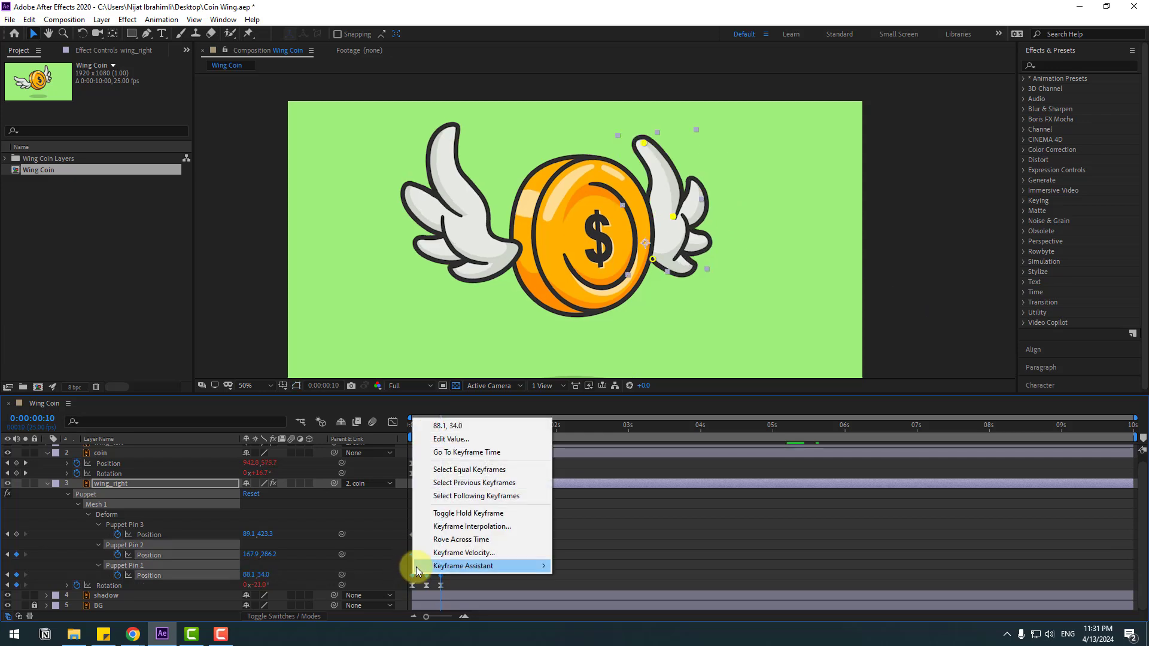
pyautogui.moveTo(466, 566)
pyautogui.click(595, 501)
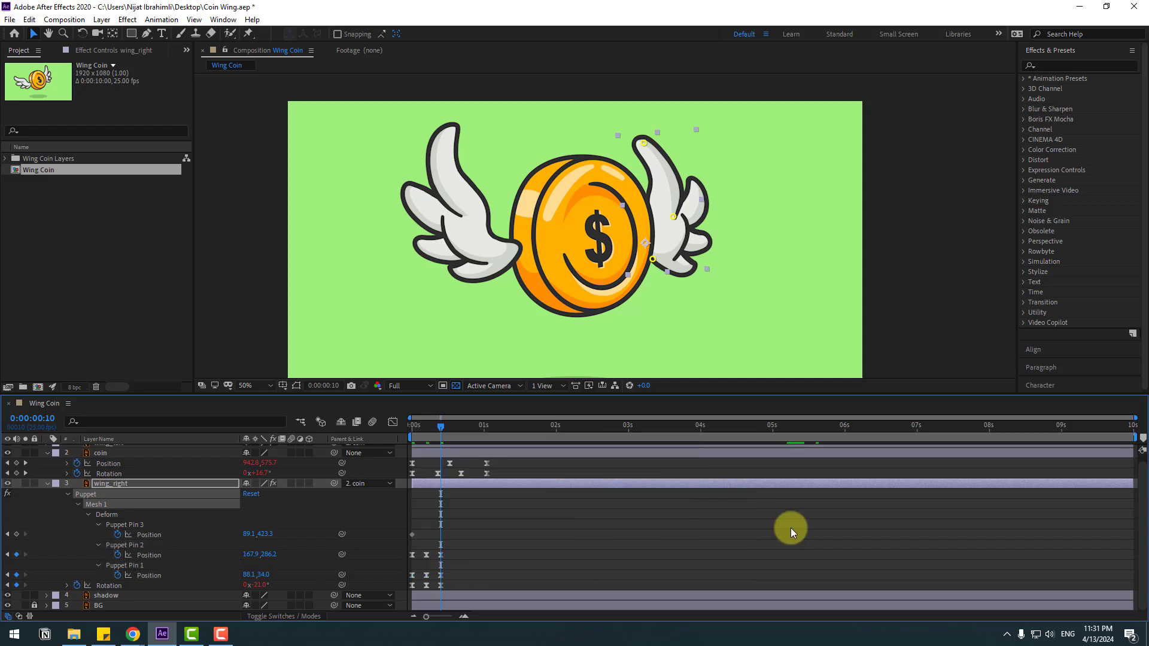
# Loop the Position of wing_right's Puppet Pin 2 with the expression loopOutDuration(type = "cycle", duration = 0).
pyautogui.keyDown('alt'); pyautogui.click(117, 555); pyautogui.keyUp('alt')
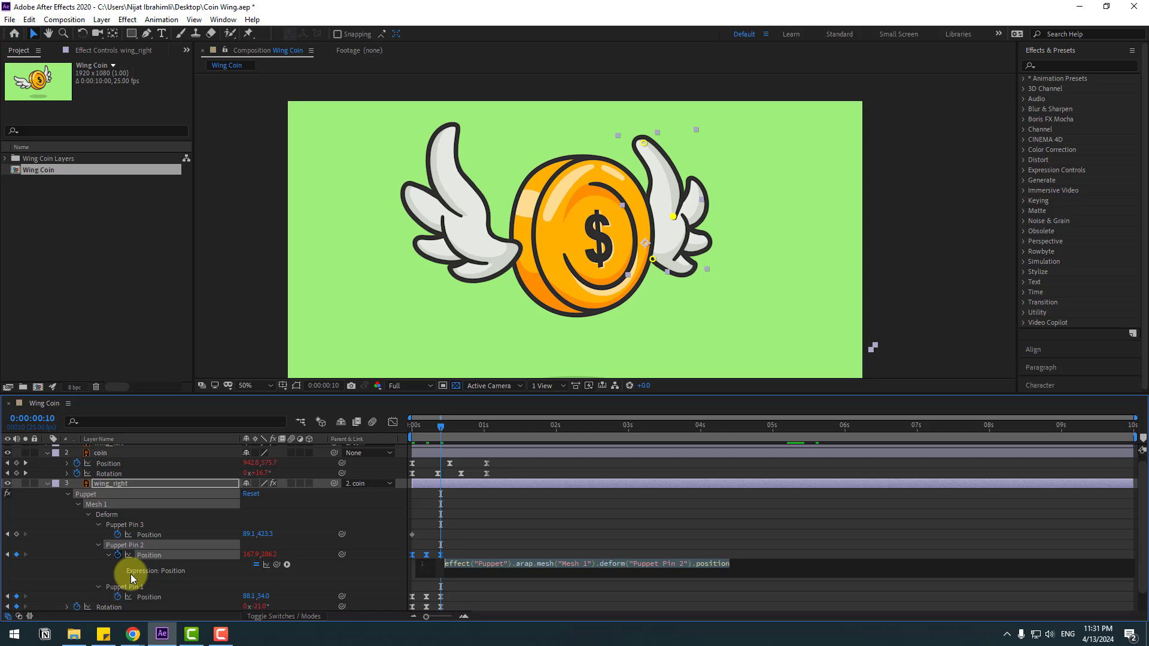
pyautogui.click(288, 564)
pyautogui.moveTo(392, 490)
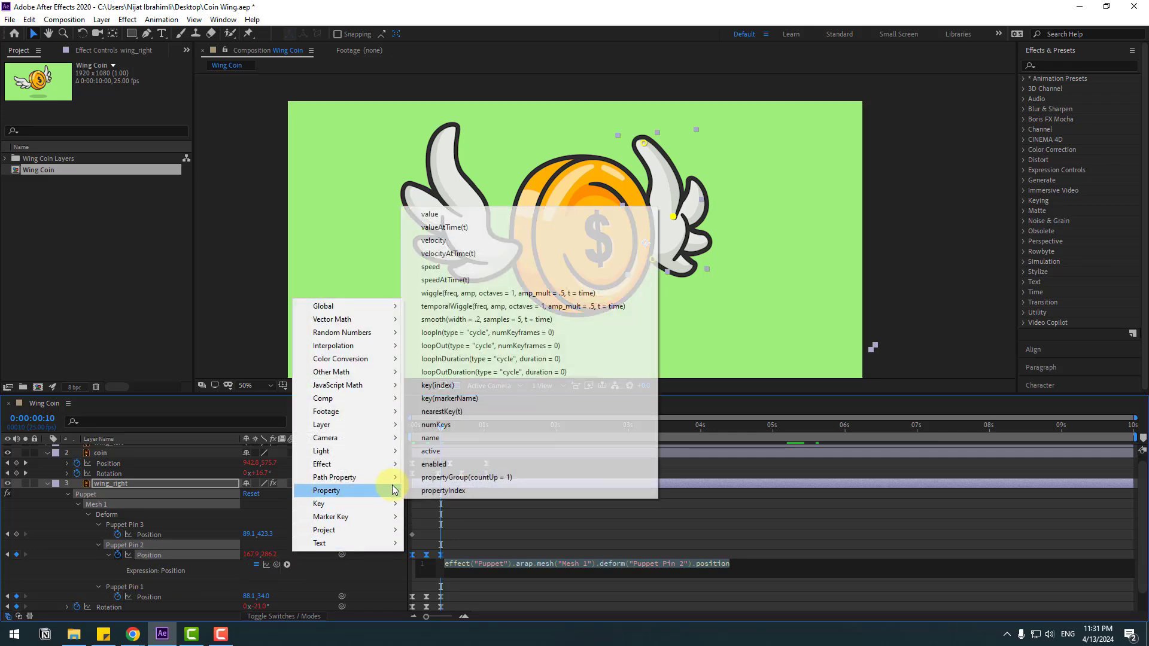
pyautogui.click(548, 372)
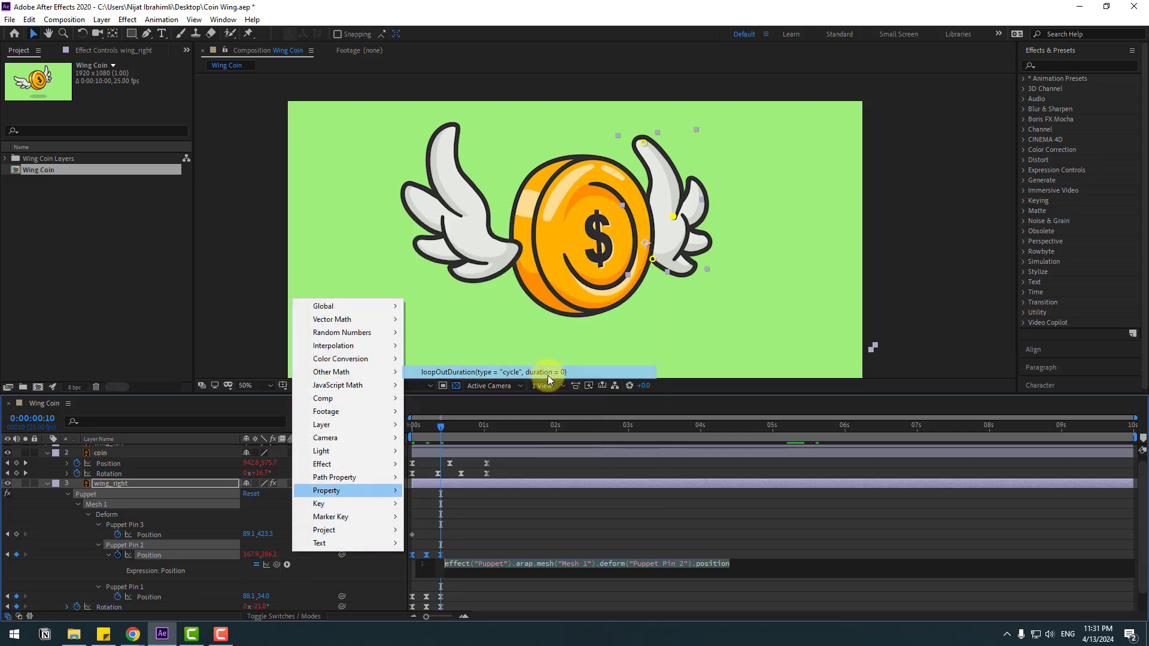
# Loop the Position of wing_right's Puppet Pin 1 with loopOutDuration(type = "cycle", duration = 0) and preview the animation.
pyautogui.scroll(-2, 121, 586)
pyautogui.keyDown('alt'); pyautogui.click(118, 575); pyautogui.keyUp('alt')
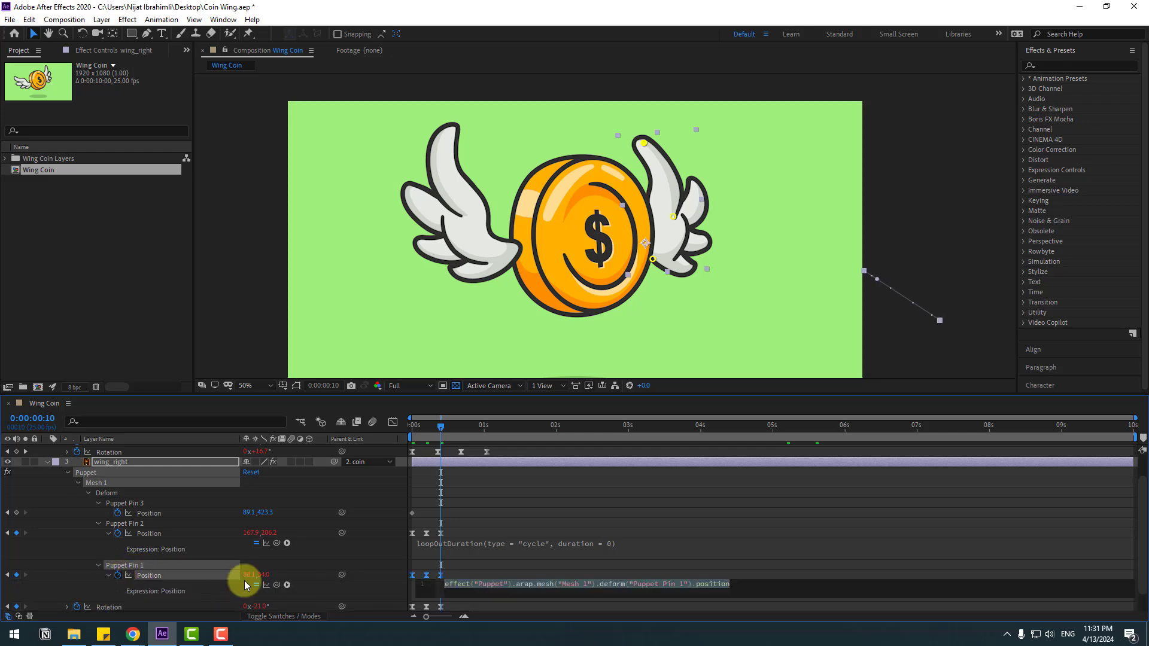
pyautogui.click(287, 585)
pyautogui.moveTo(381, 511)
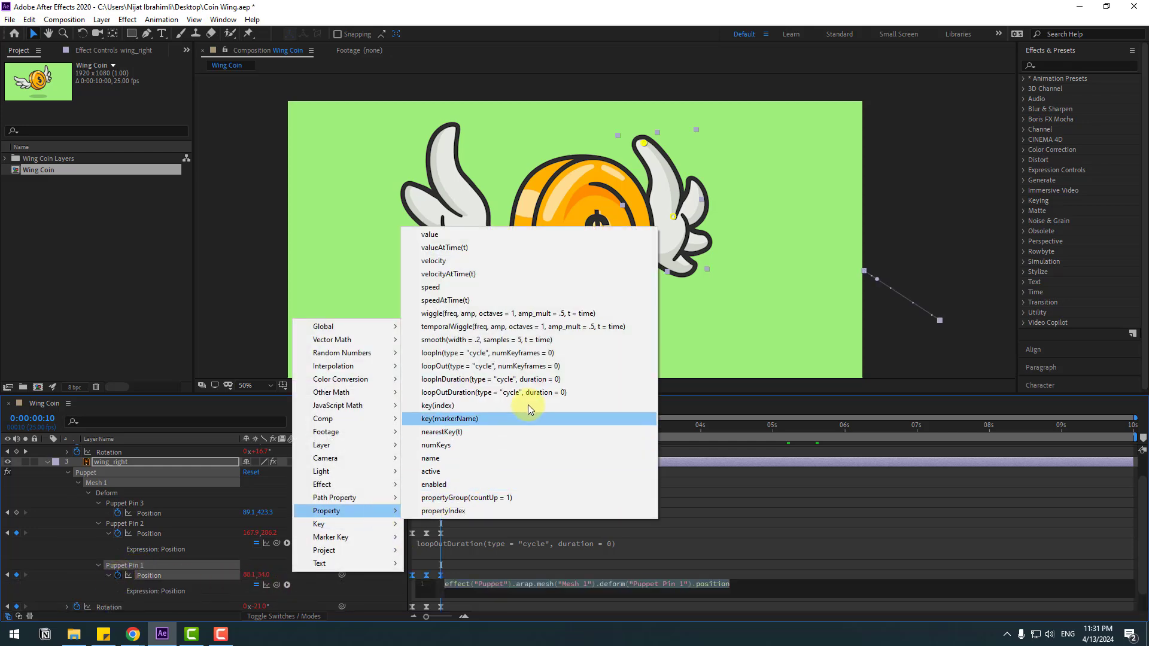
pyautogui.click(527, 392)
pyautogui.click(475, 479)
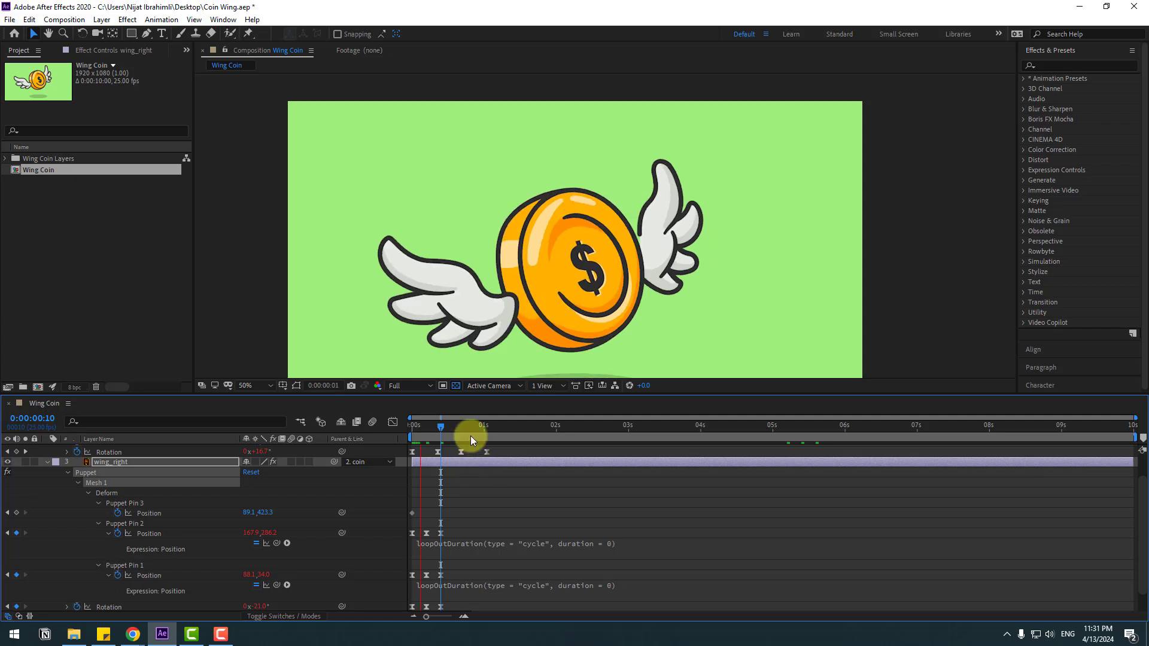
pyautogui.scroll(-2, 679, 293)
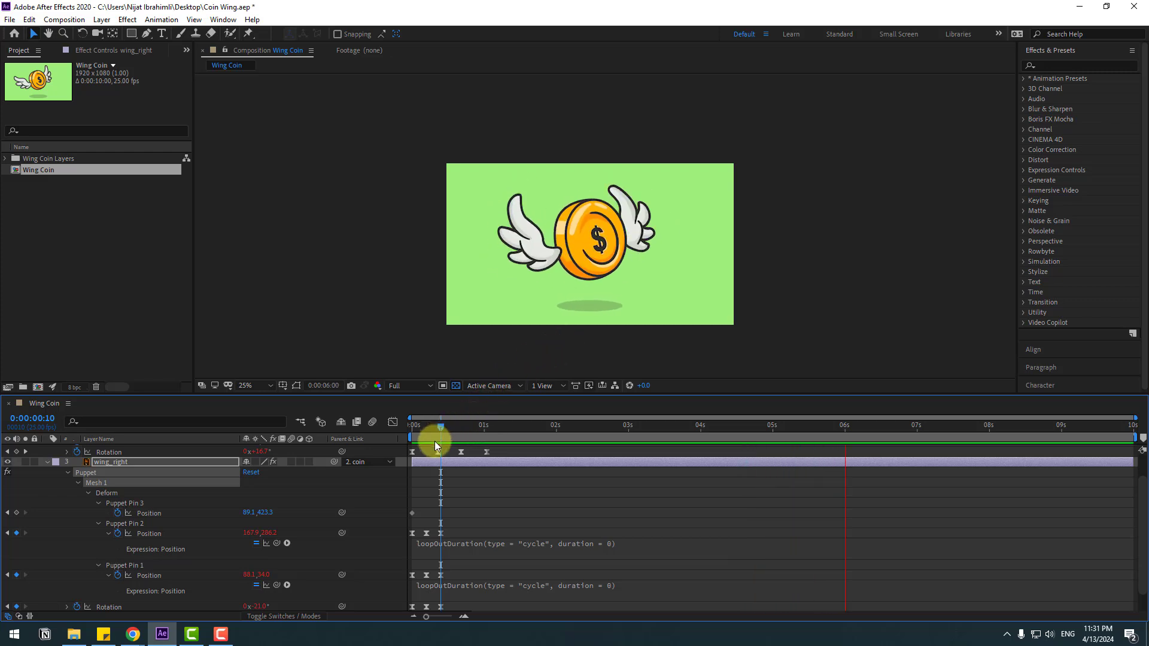
pyautogui.moveTo(434, 440); pyautogui.dragTo(433, 441)
# Apply the CC Light Sweep effect to the coin layer.
pyautogui.press('u')
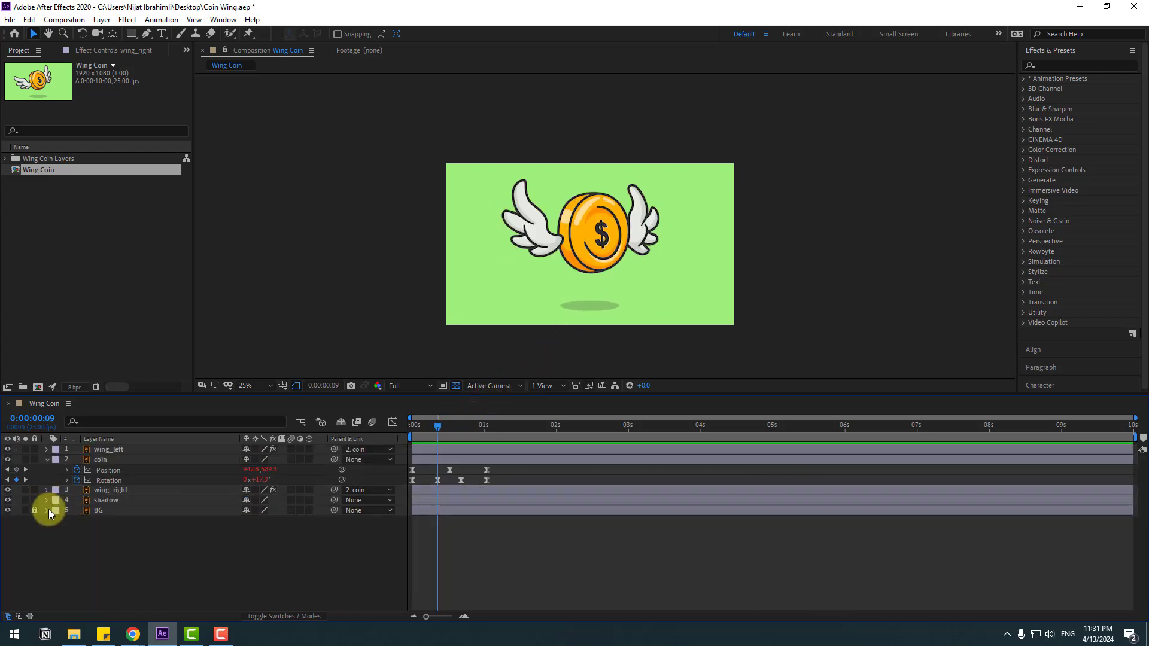
pyautogui.click(48, 459)
pyautogui.click(245, 386)
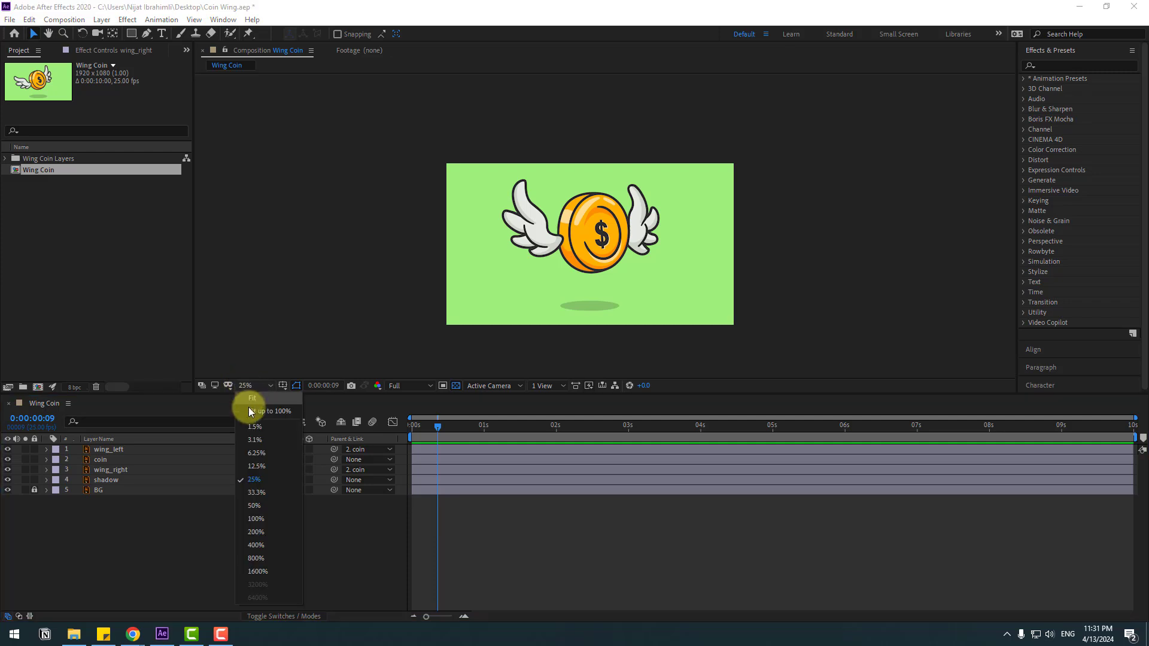
pyautogui.click(250, 411)
pyautogui.click(1063, 65)
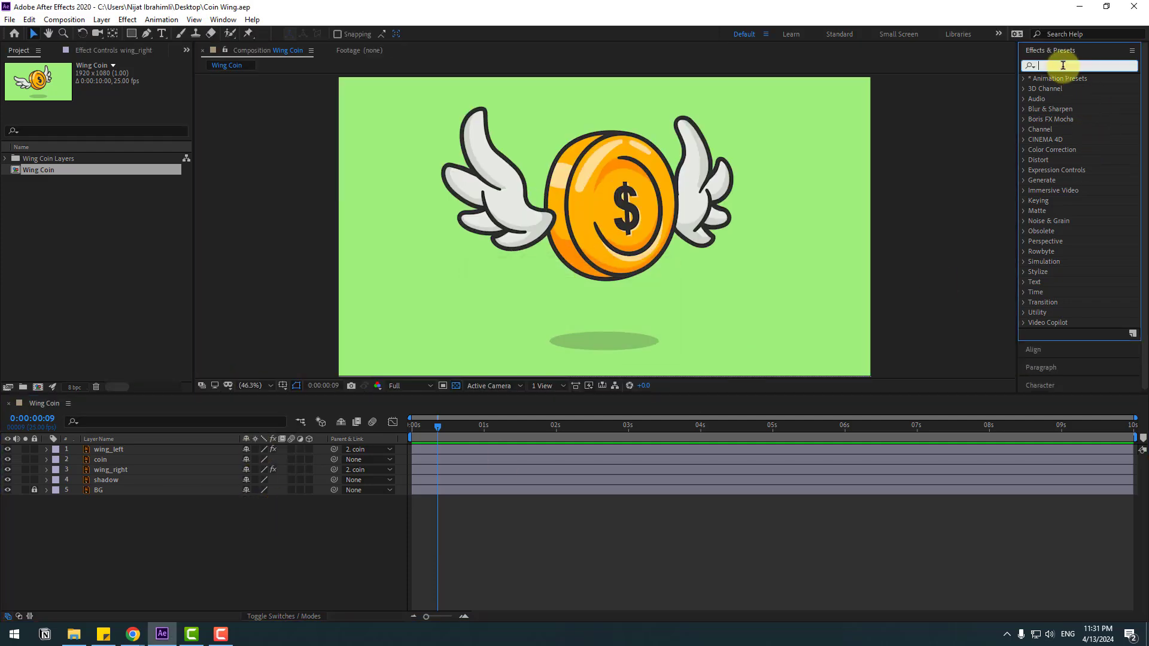
pyautogui.write('swee')
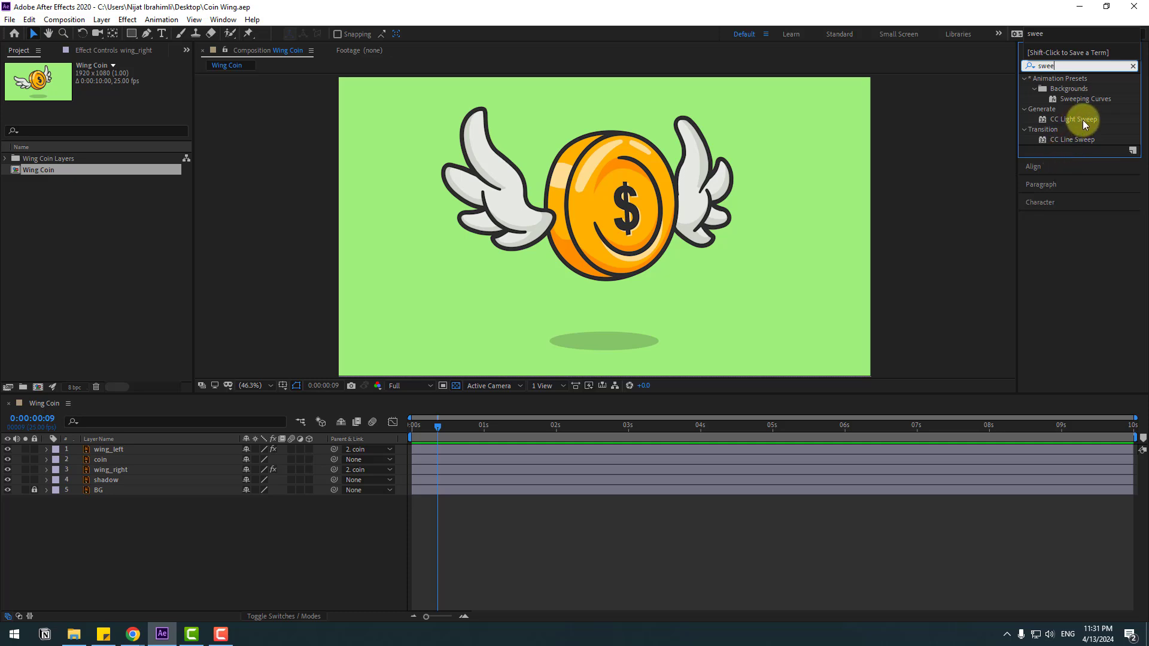
pyautogui.moveTo(1077, 120); pyautogui.dragTo(123, 458)
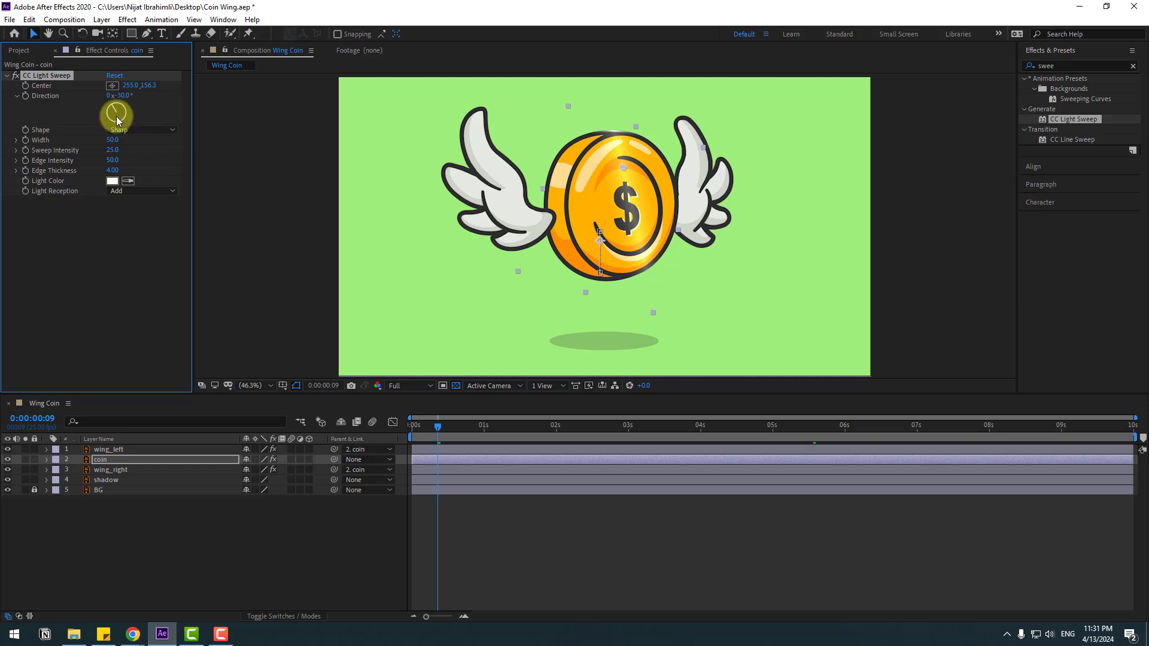
# Set the Light Sweep's Direction to -47° and keyframe its Center at about 215, 199 at 0:00:00:00.
pyautogui.moveTo(123, 97); pyautogui.dragTo(114, 97)
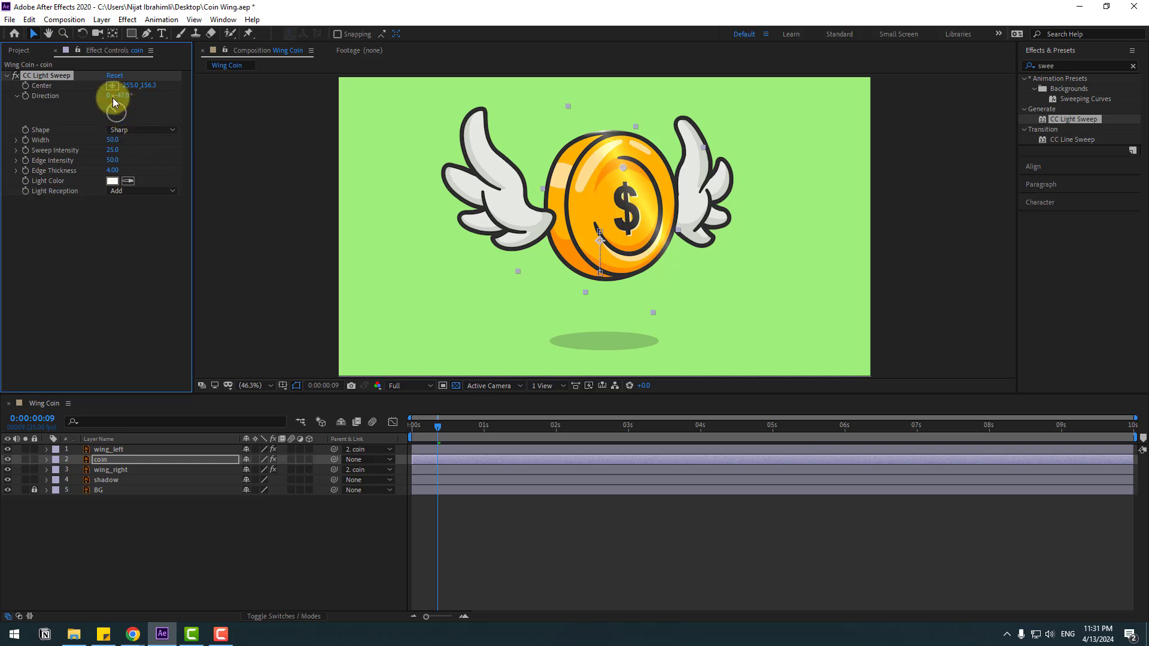
pyautogui.moveTo(621, 166); pyautogui.dragTo(623, 164)
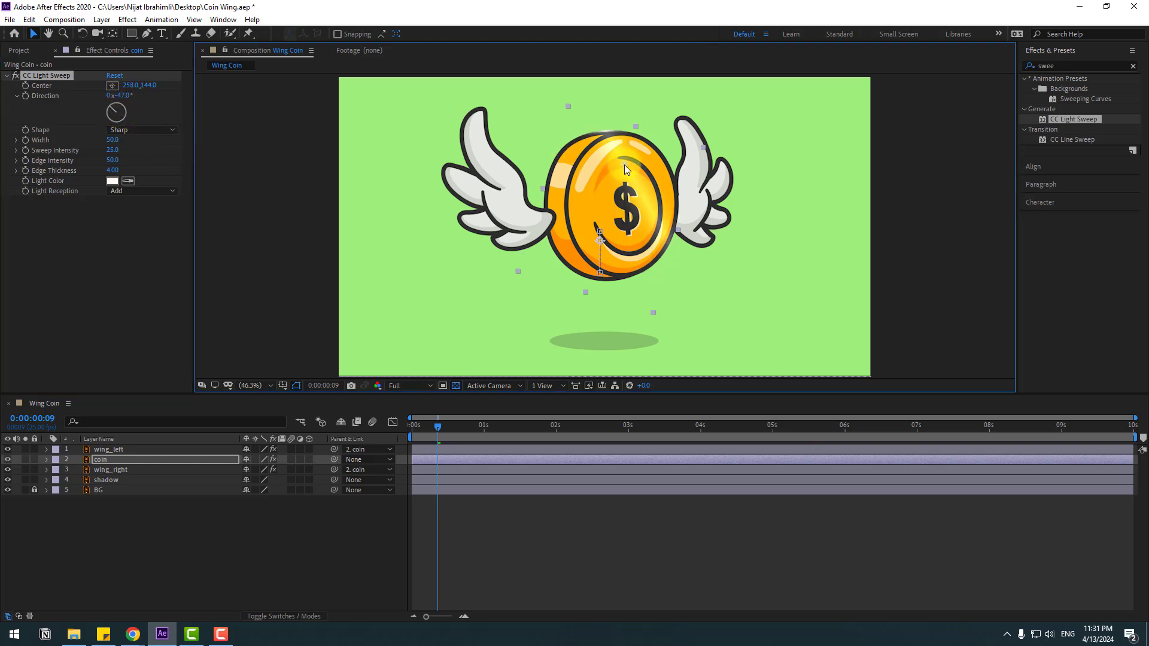
pyautogui.moveTo(432, 443); pyautogui.dragTo(411, 440)
pyautogui.moveTo(599, 195); pyautogui.dragTo(589, 209)
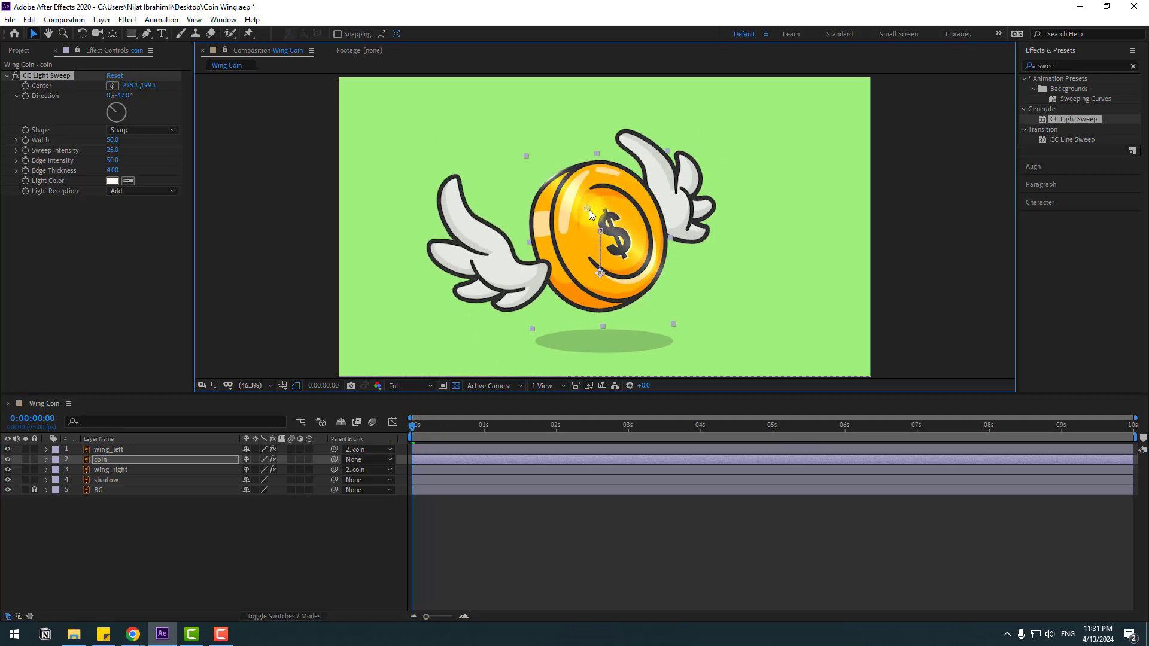
pyautogui.click(25, 86)
pyautogui.press('u')
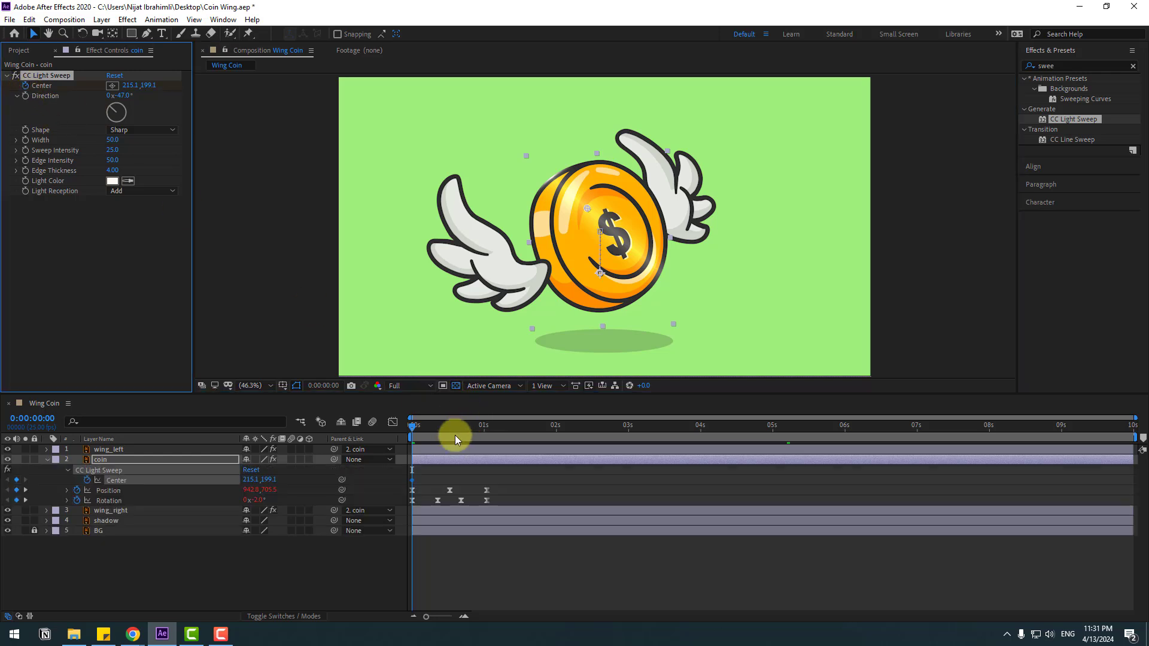
# Keyframe the sweep's Center at about 287, 121 at the coin's middle Position keyframe and copy the first Center keyframe to 0:00:01:01.
pyautogui.moveTo(415, 429); pyautogui.dragTo(450, 426)
pyautogui.moveTo(605, 170); pyautogui.dragTo(627, 154)
pyautogui.moveTo(459, 426); pyautogui.dragTo(486, 422)
pyautogui.click(412, 480)
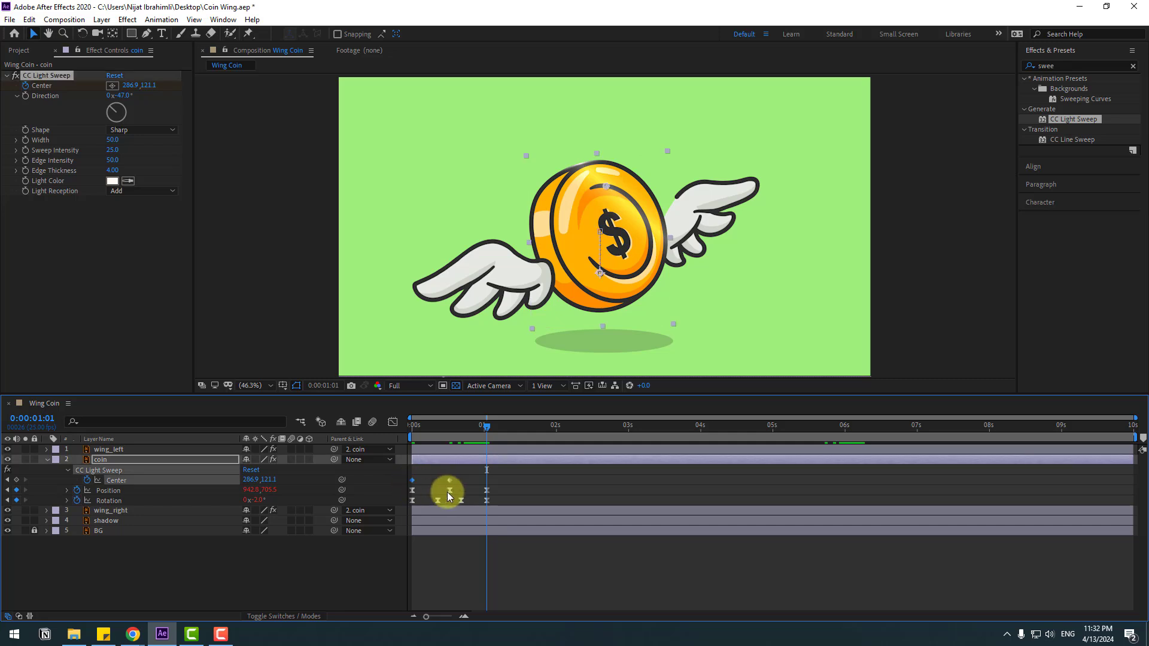
pyautogui.hotkey('ctrl', 'z')
# Apply Easy Ease to the three Center keyframes of the coin's CC Light Sweep.
pyautogui.rightClick(413, 480)
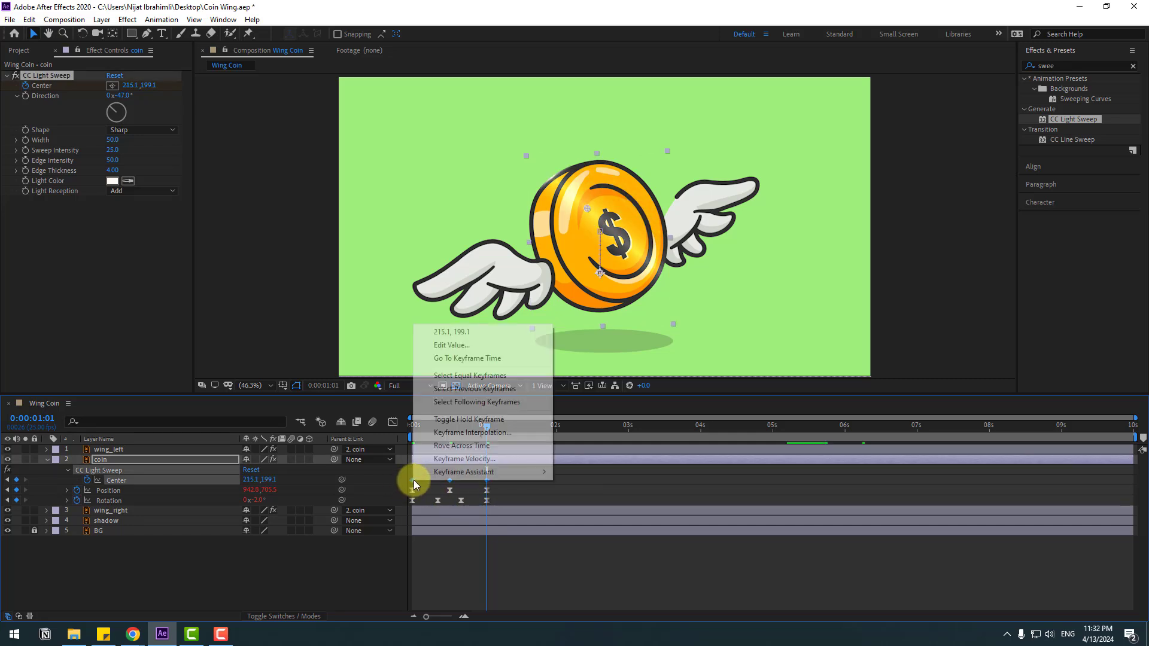
pyautogui.moveTo(503, 472)
pyautogui.click(578, 512)
pyautogui.click(360, 491)
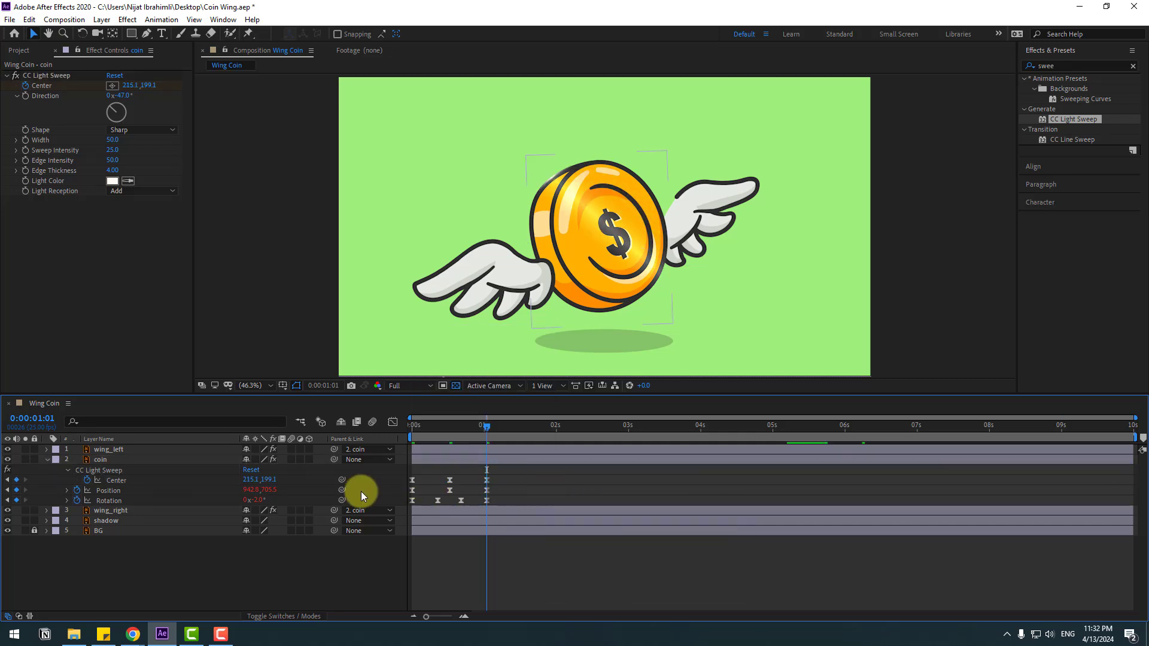
# Loop the Light Sweep's Center with the expression loopOutDuration(type = "cycle", duration = 0) and preview the animation.
pyautogui.keyDown('alt'); pyautogui.click(87, 480); pyautogui.keyUp('alt')
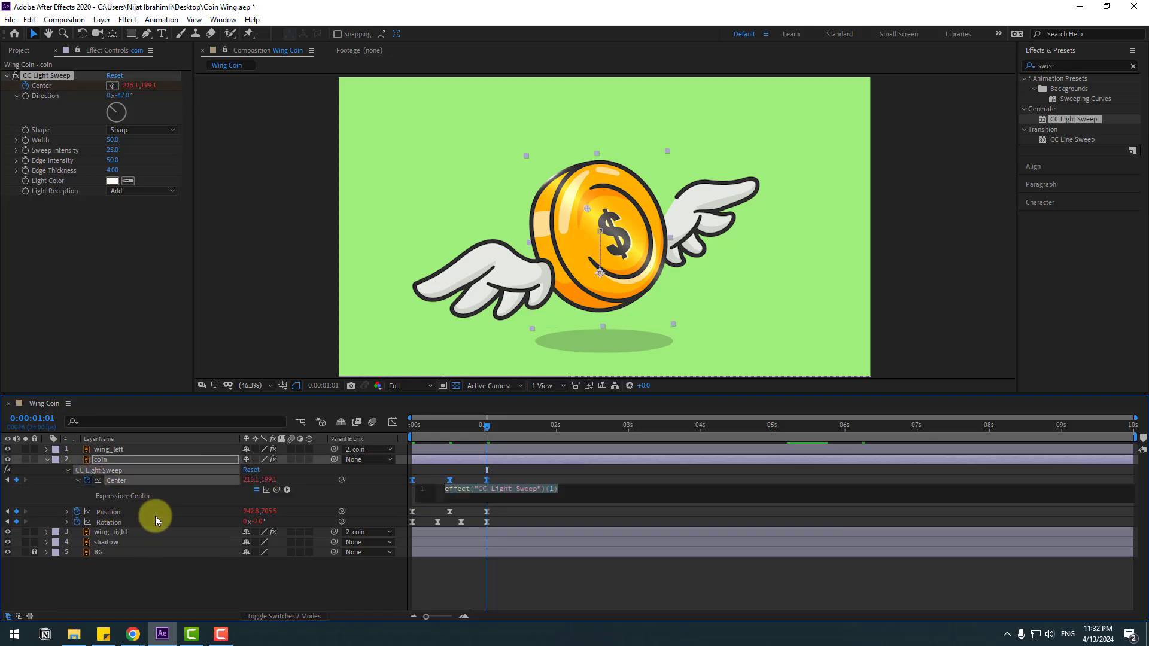
pyautogui.click(287, 490)
pyautogui.moveTo(357, 418)
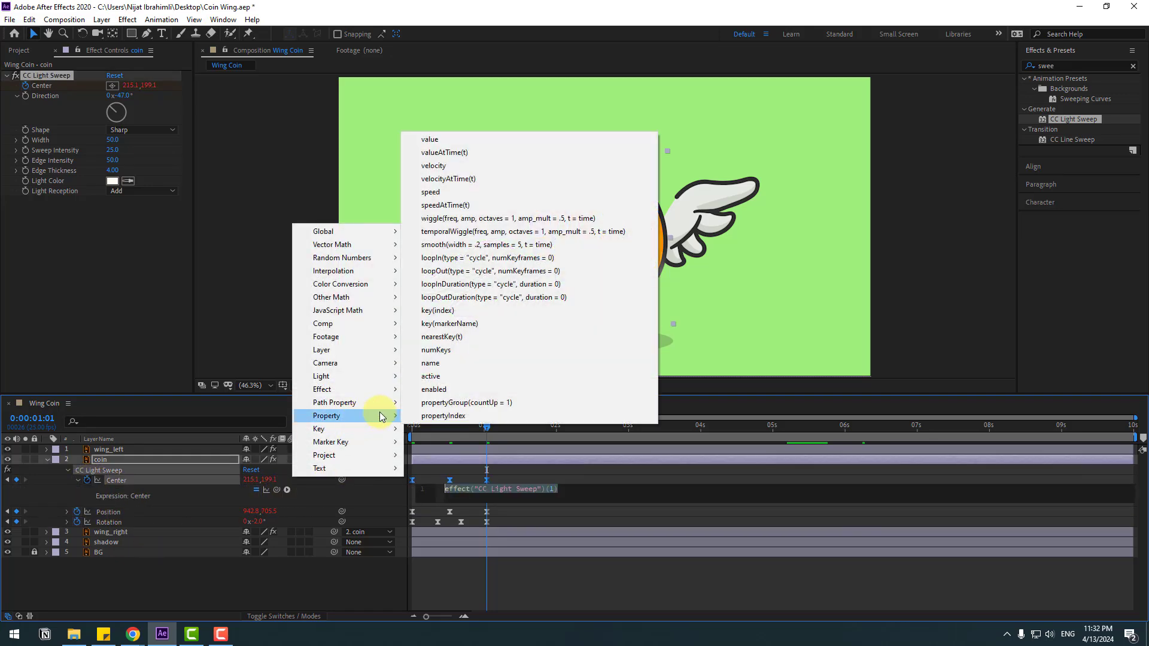
pyautogui.click(533, 298)
pyautogui.click(503, 476)
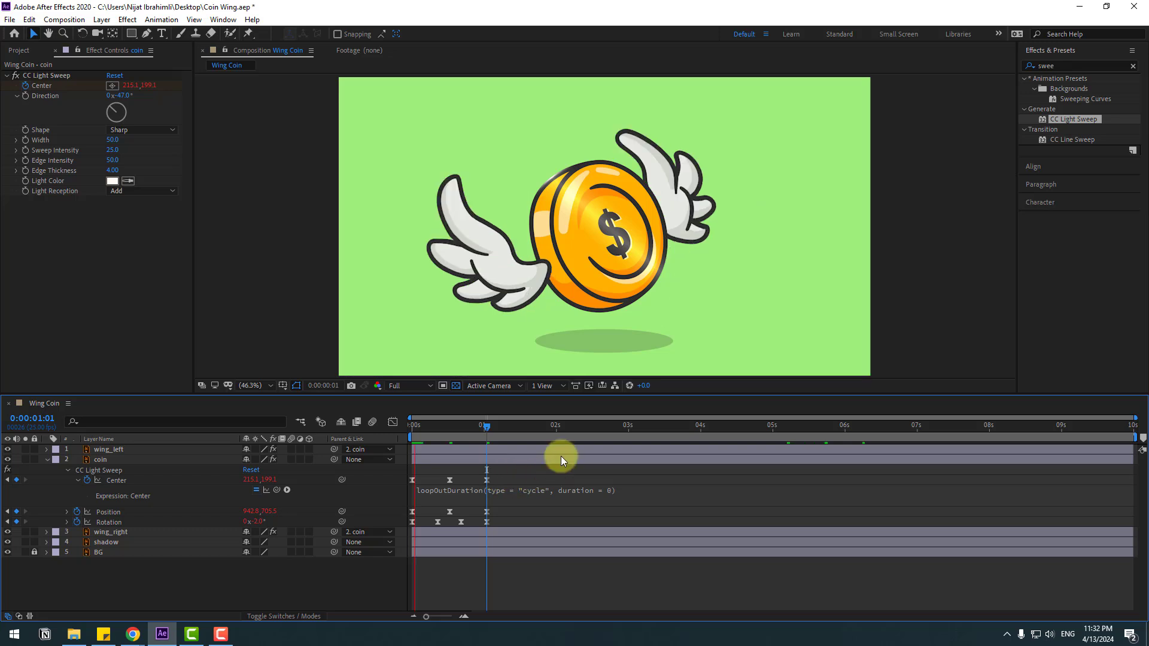
# Set the coin's Light Sweep Width to 89 and Sweep Intensity to 51, judging the look at 0:00:00:22.
pyautogui.click(474, 425)
pyautogui.click(99, 459)
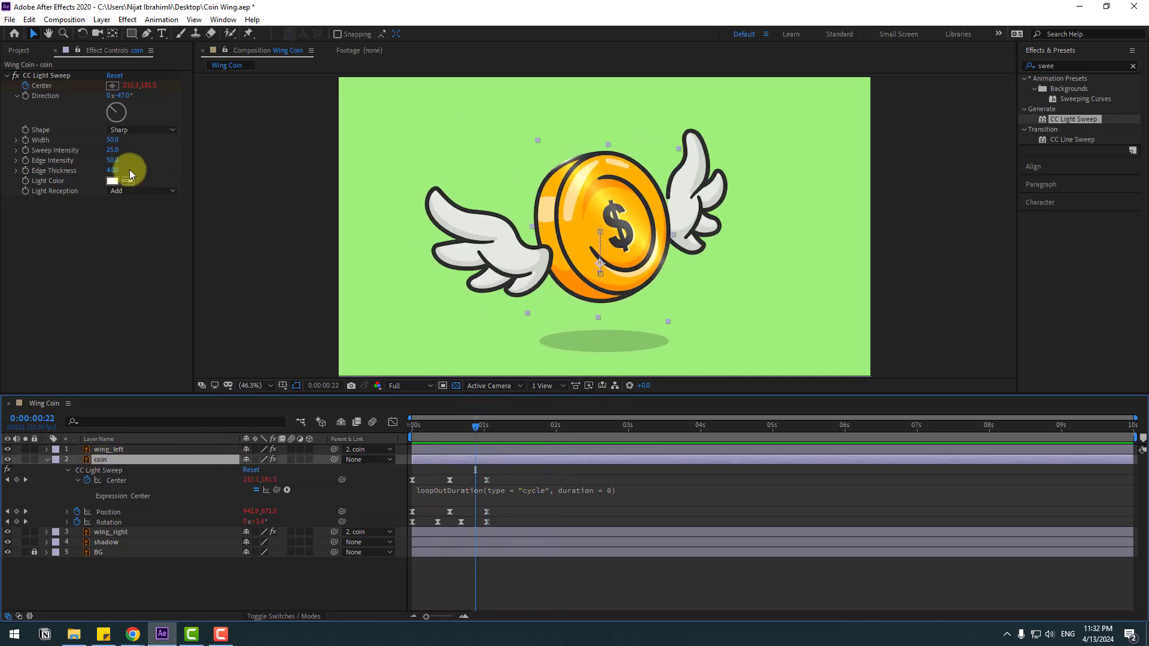
pyautogui.moveTo(113, 143); pyautogui.dragTo(135, 135)
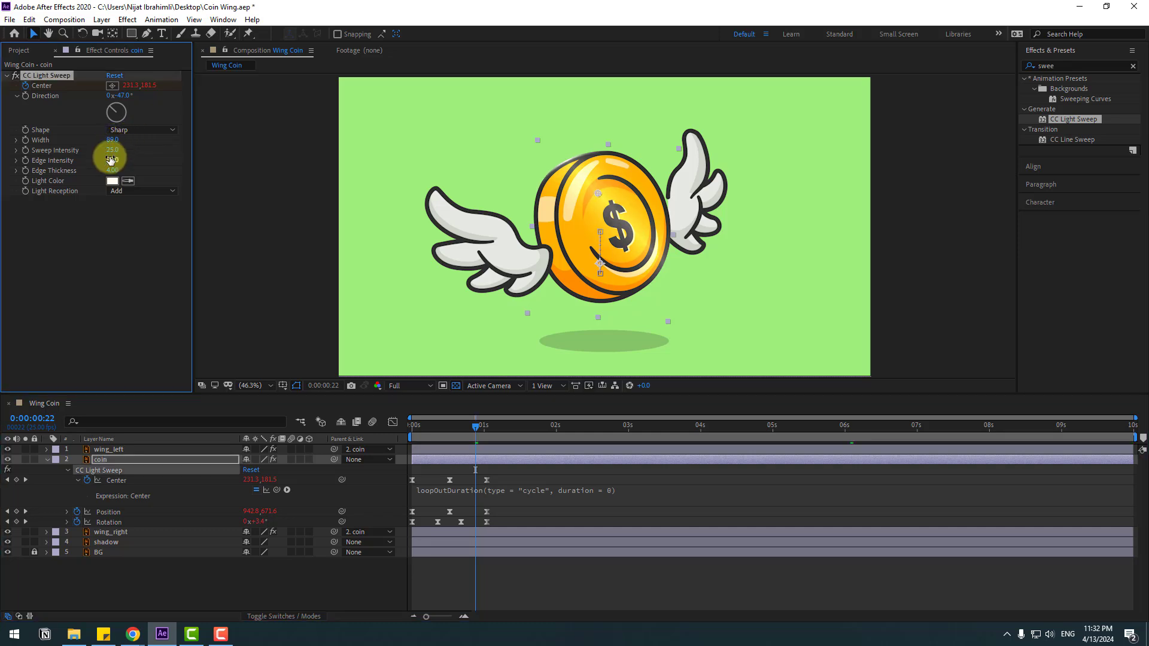
pyautogui.moveTo(117, 149); pyautogui.dragTo(124, 155)
# Stretch the Light Sweep's Center keyframes so the last one falls at about 0:00:01:05, and preview the animation from the start.
pyautogui.moveTo(467, 479); pyautogui.dragTo(411, 497)
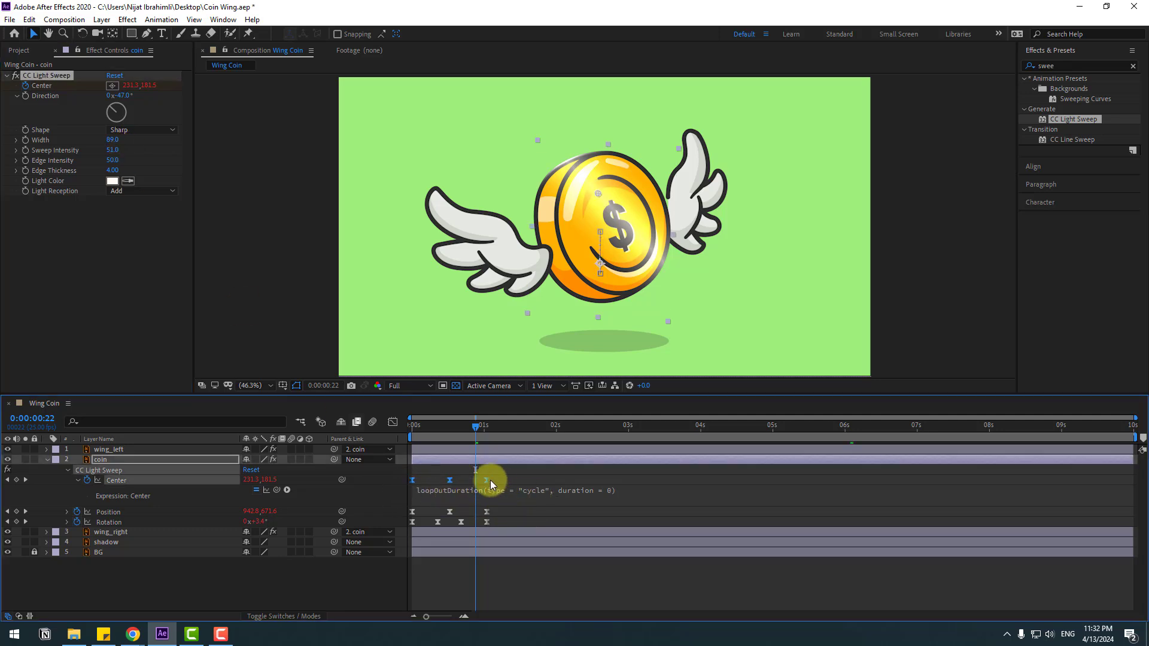
pyautogui.moveTo(486, 480); pyautogui.dragTo(509, 483)
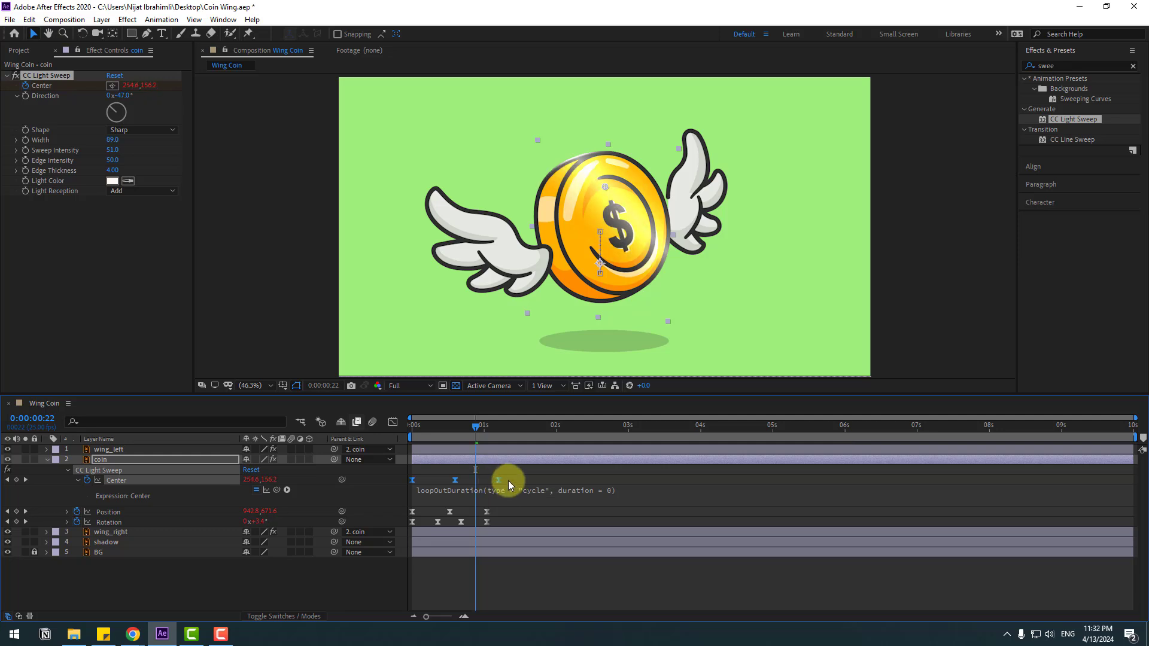
pyautogui.press('Home')
pyautogui.press('space')
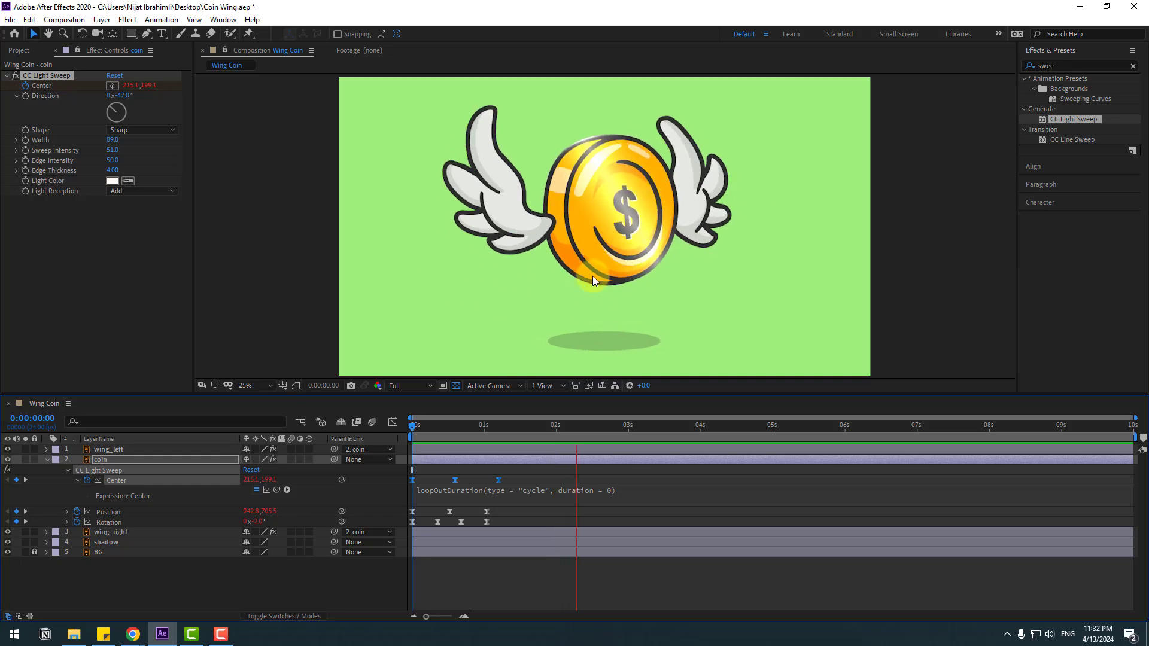
pyautogui.scroll(1, 592, 275)
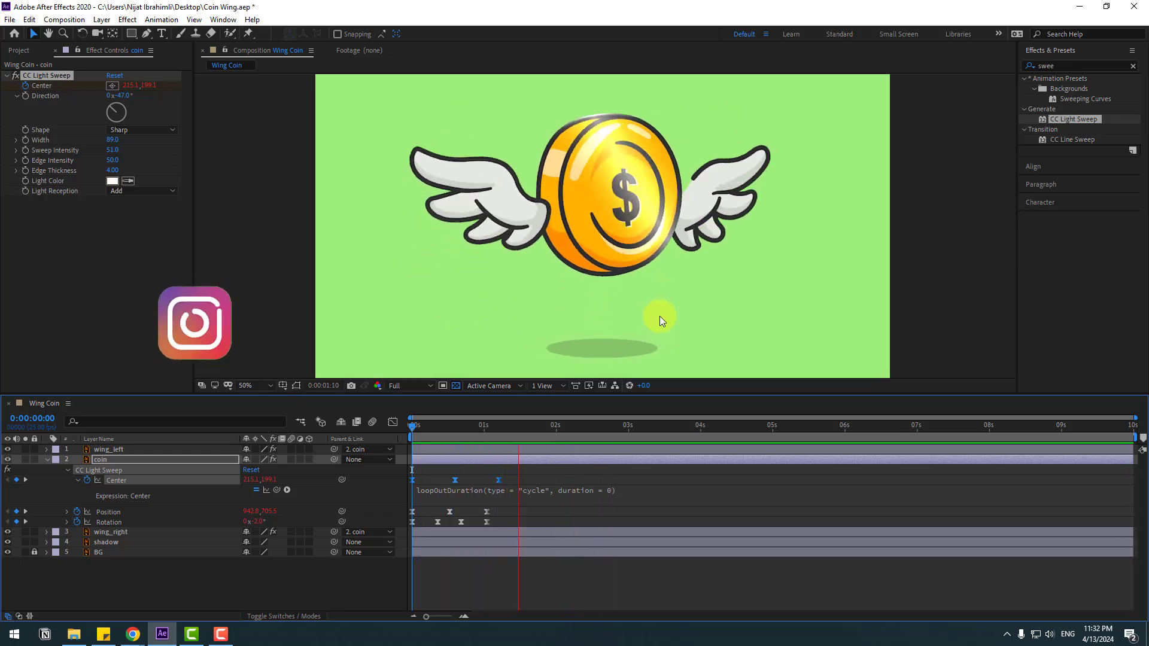